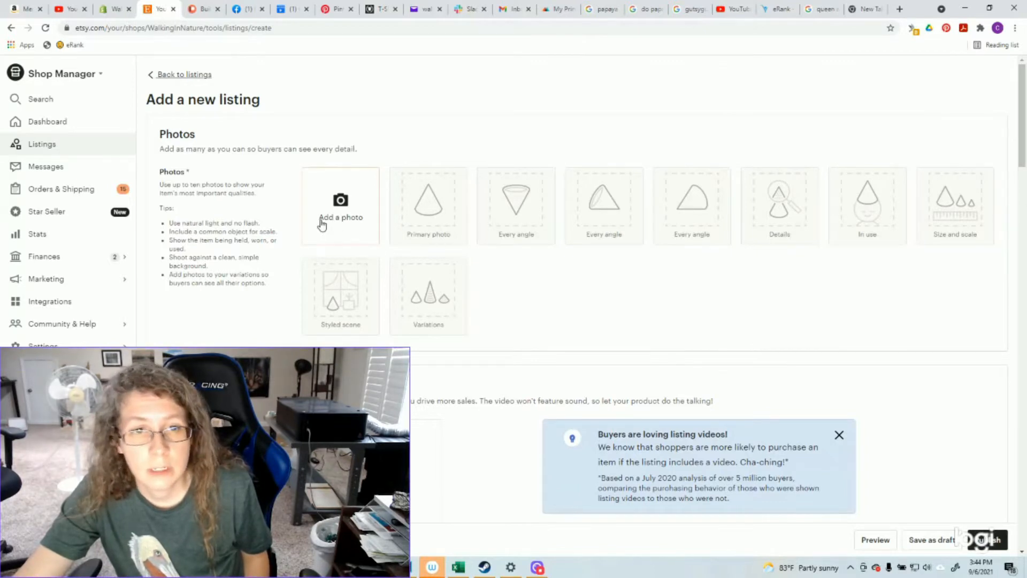
Start adding a listing photo and open the Queen Alexandra Birdwing Butterfly Smaller folder by searching Export for "queen alexandra".
click(342, 171)
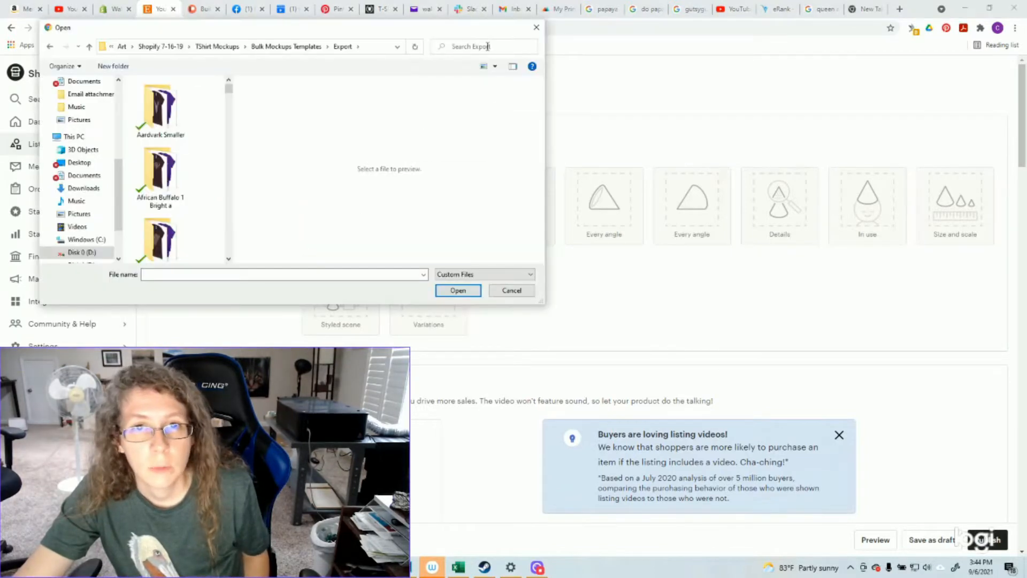
click(487, 46)
text(queen alexandra ...)
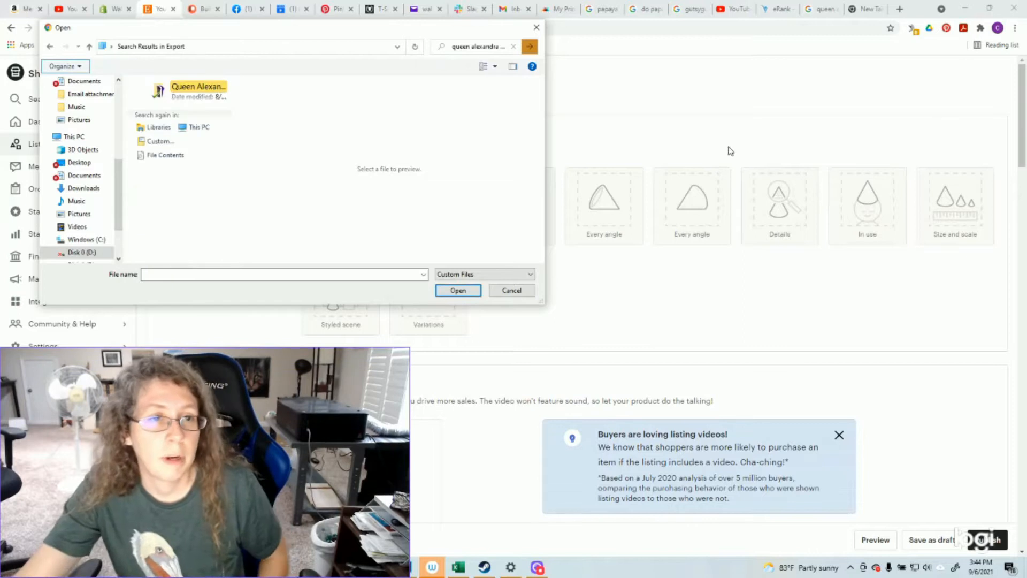
double_click(198, 88)
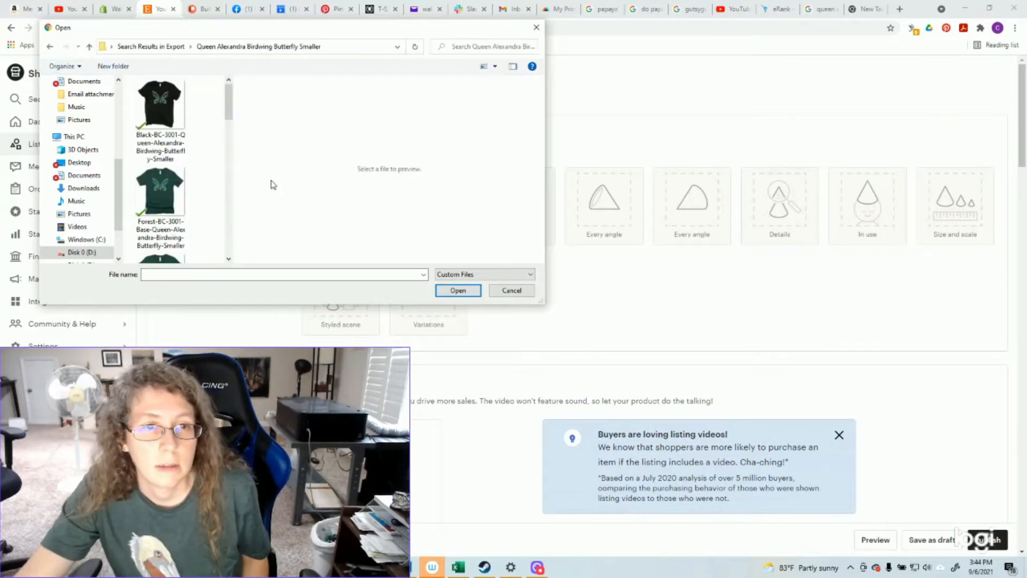
drag(233, 177, 451, 181)
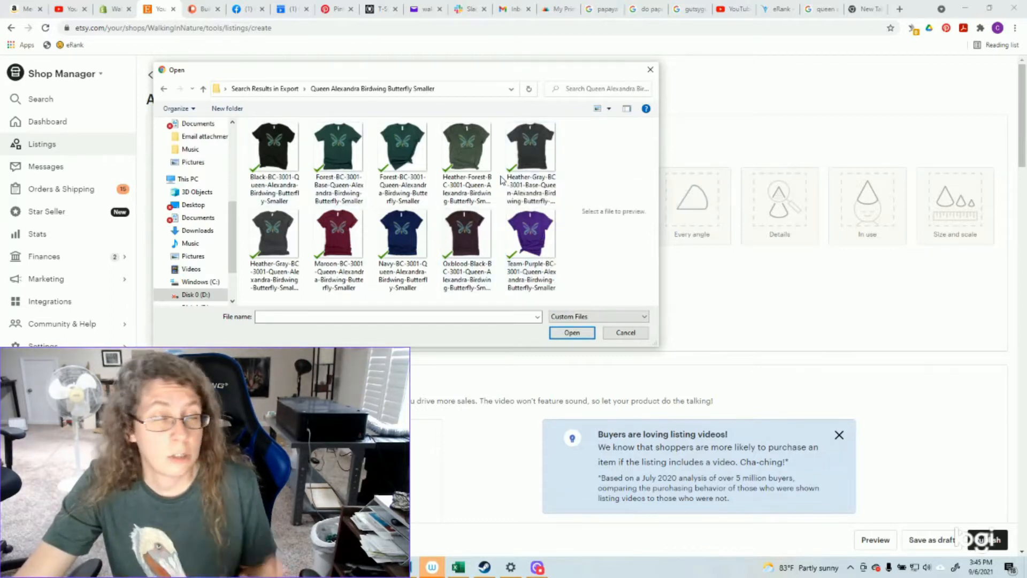
Preview the forest, heather forest and team purple shirt mockups, and add the navy mockup as the listing's first photo.
click(344, 151)
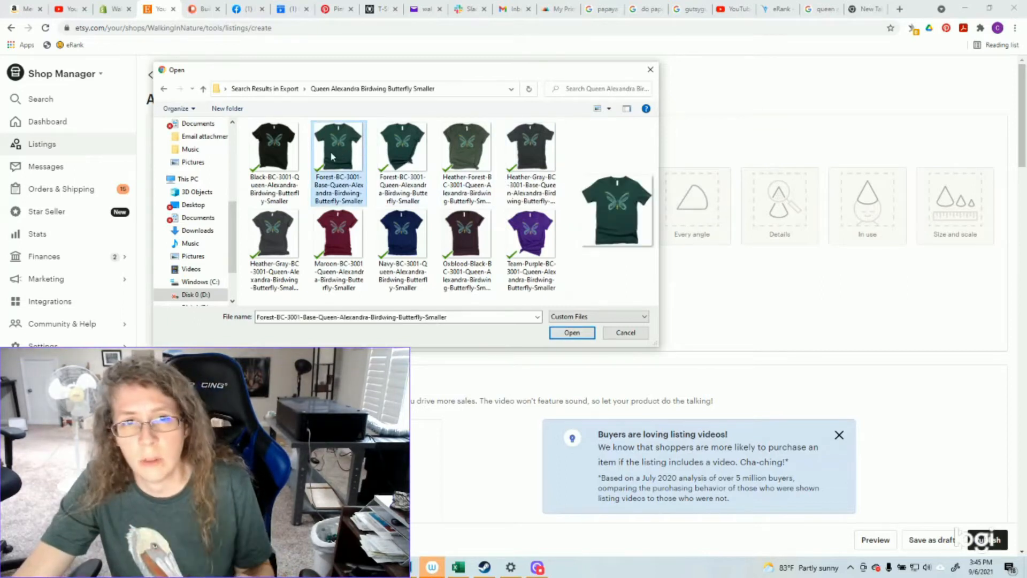
click(471, 152)
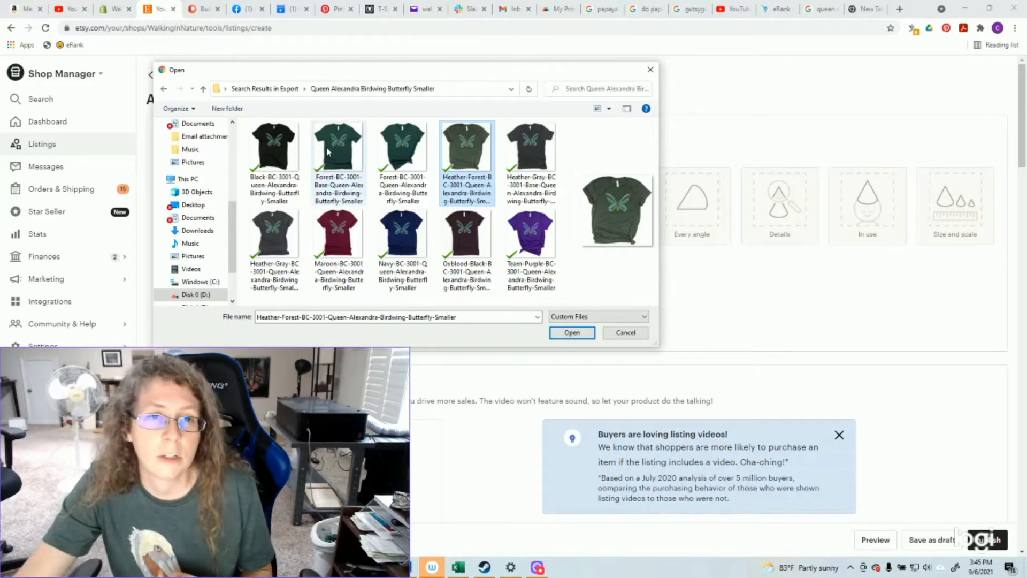
click(358, 167)
click(378, 157)
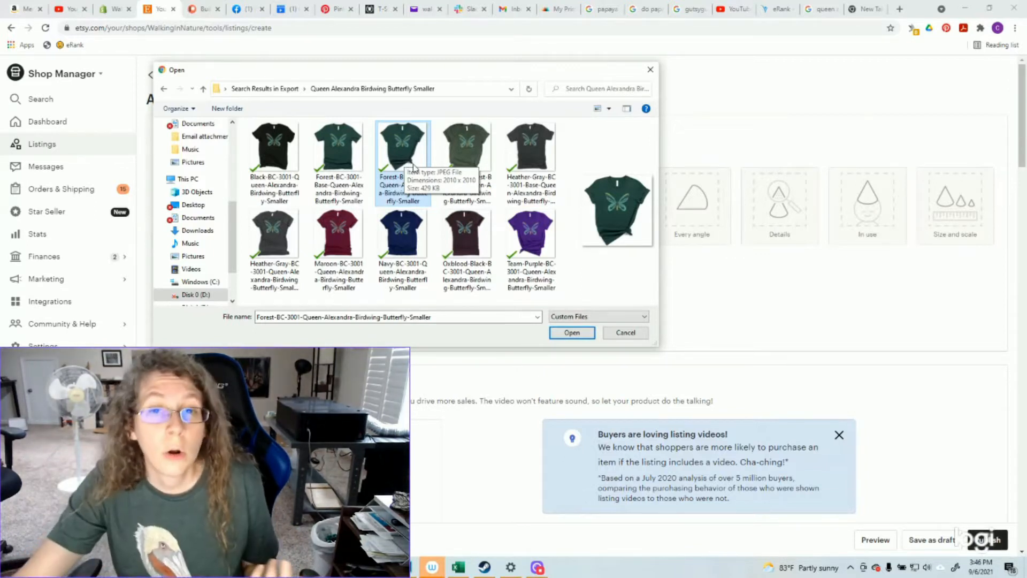
click(532, 246)
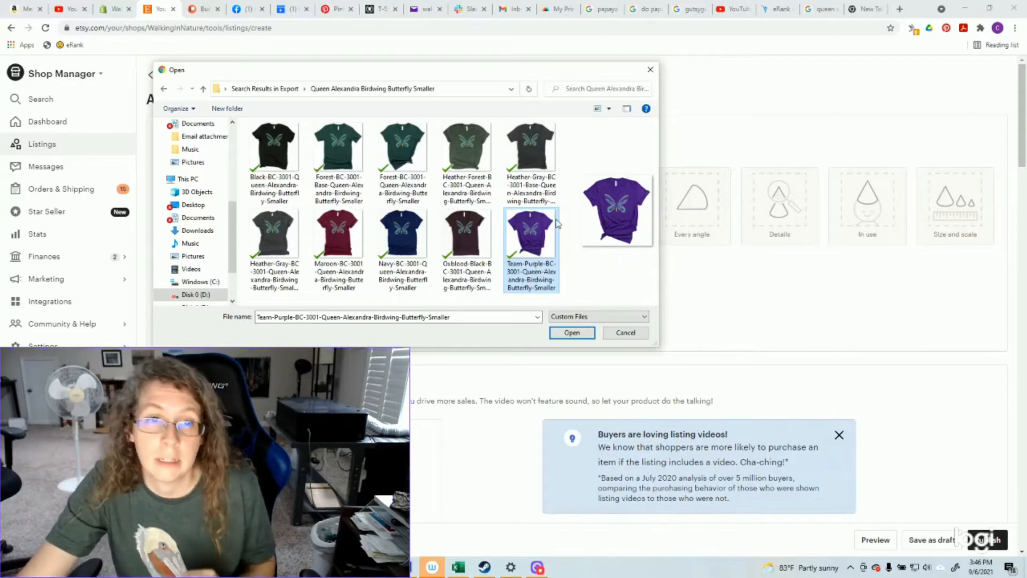
double_click(402, 236)
Add the black, knotted forest, oxblood black and fitted heather gray shirt mockups as the next four listing photos.
click(443, 327)
double_click(274, 156)
click(444, 329)
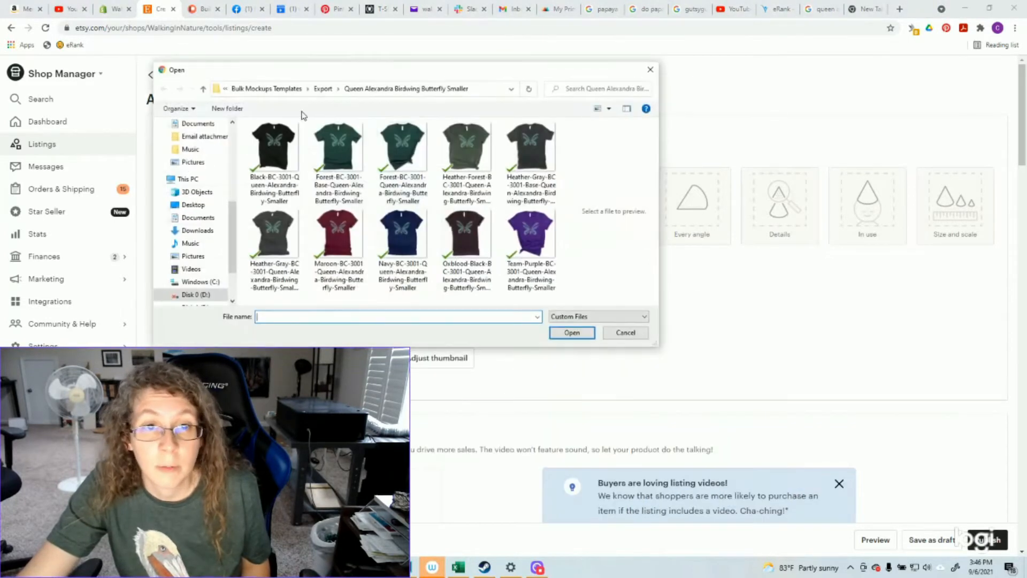
double_click(402, 155)
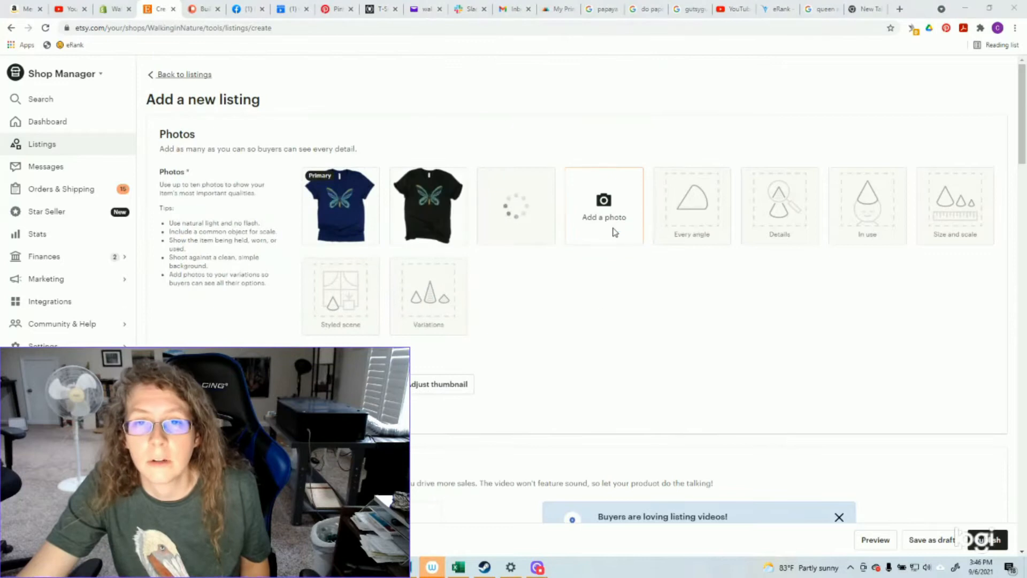
click(614, 229)
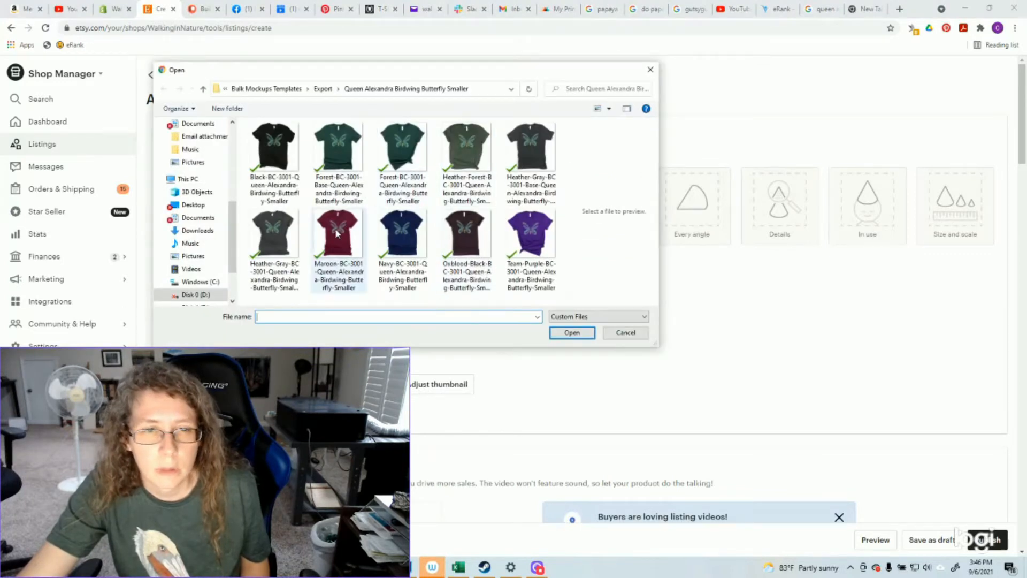
double_click(466, 234)
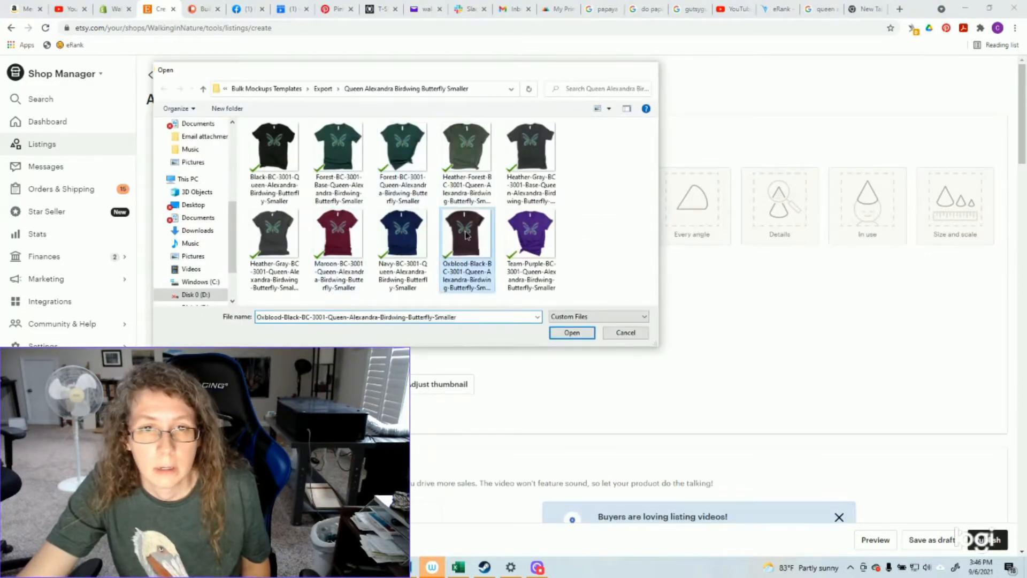
click(714, 221)
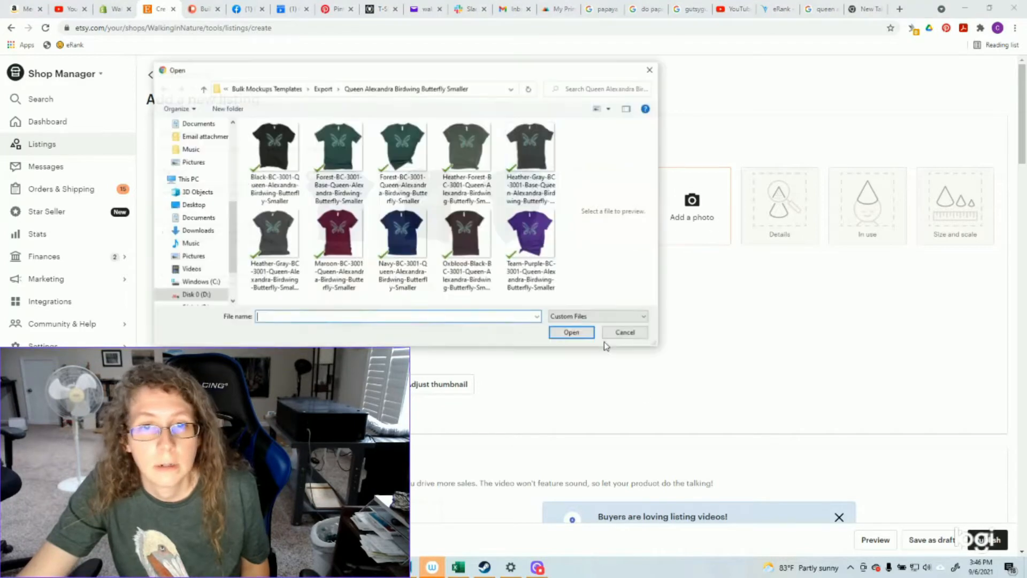
double_click(276, 234)
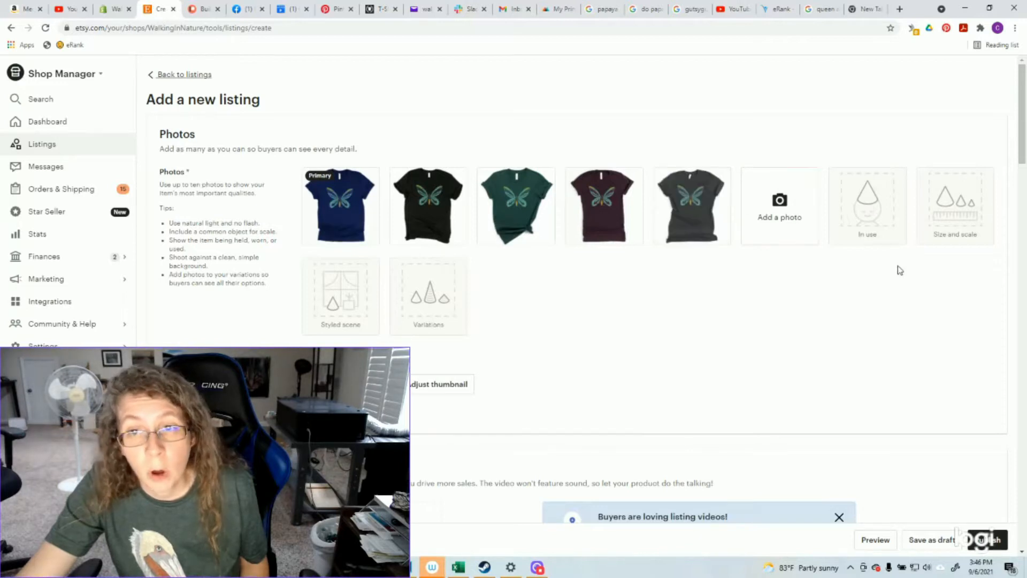
Add the Size Guide New Logo image from the Sizing folder in TShirt Mockups as the sixth listing photo.
click(785, 236)
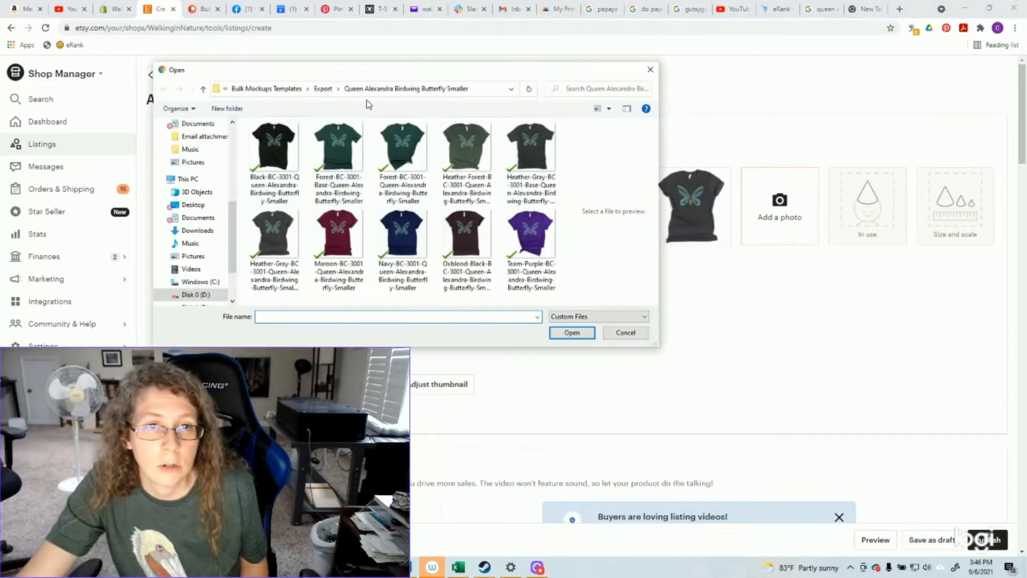
click(282, 91)
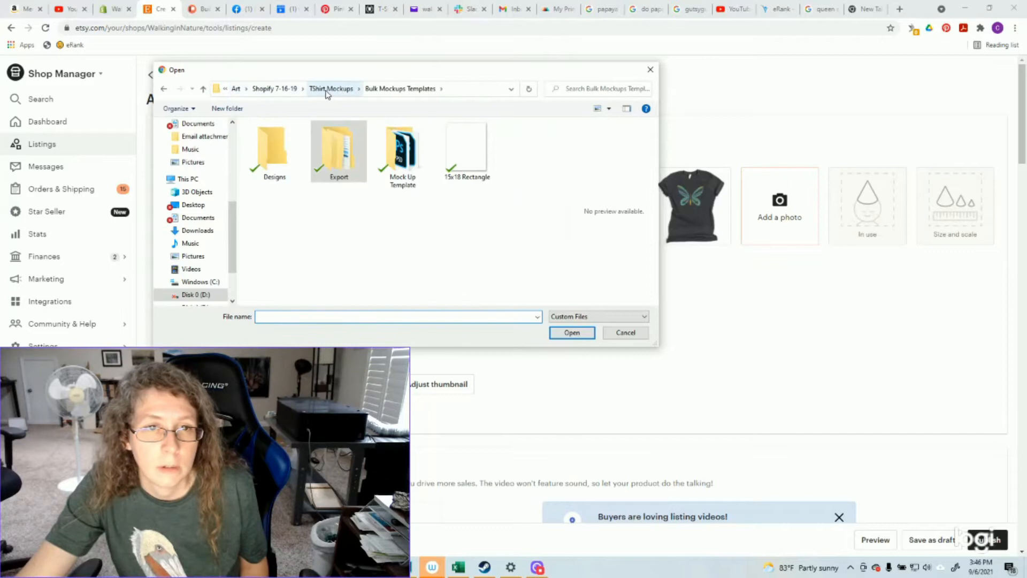
click(329, 89)
double_click(294, 210)
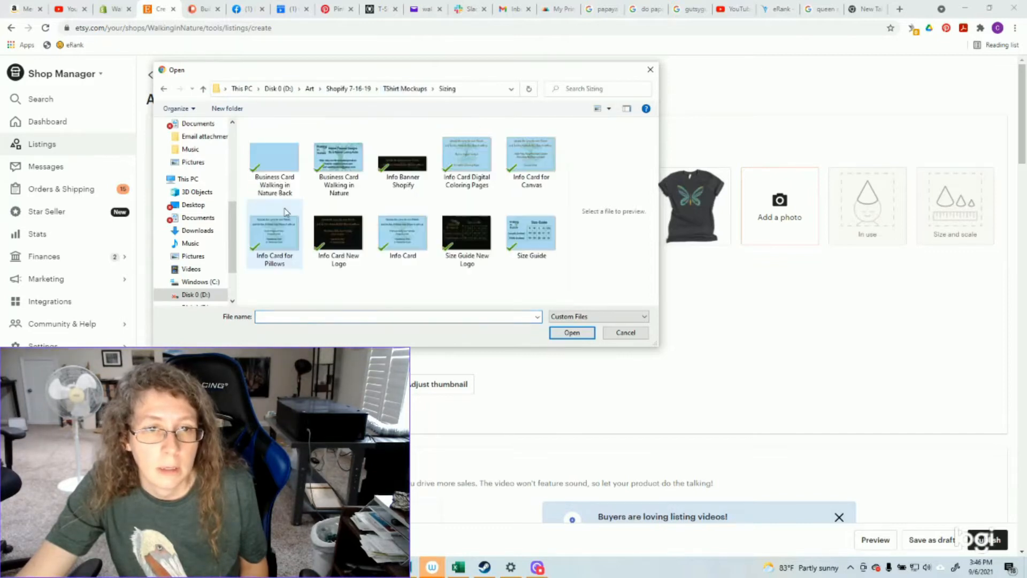
double_click(469, 238)
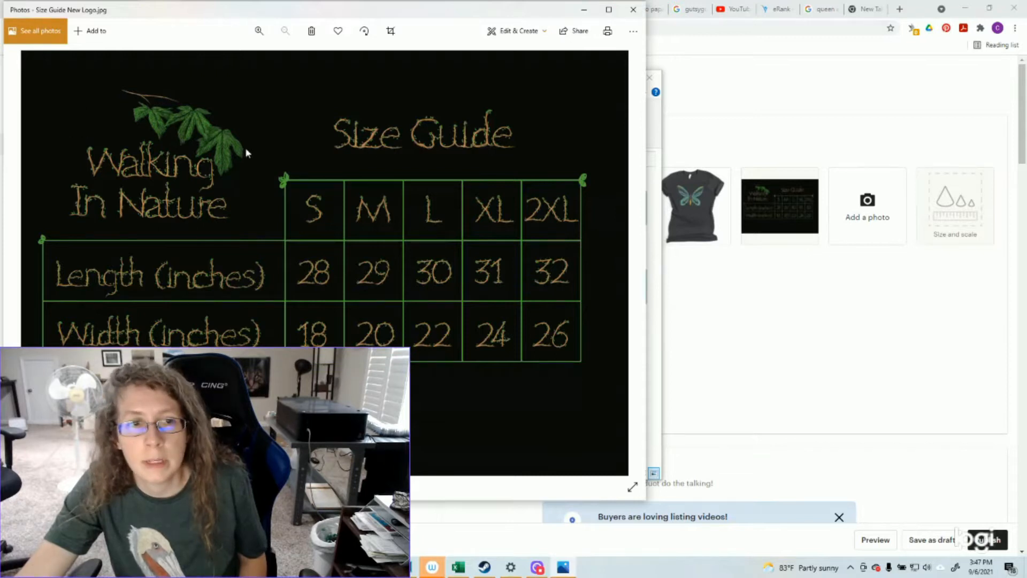
Dismiss the size guide preview and the Sizing folder window, and add the Info Card New Logo image to the listing.
click(632, 10)
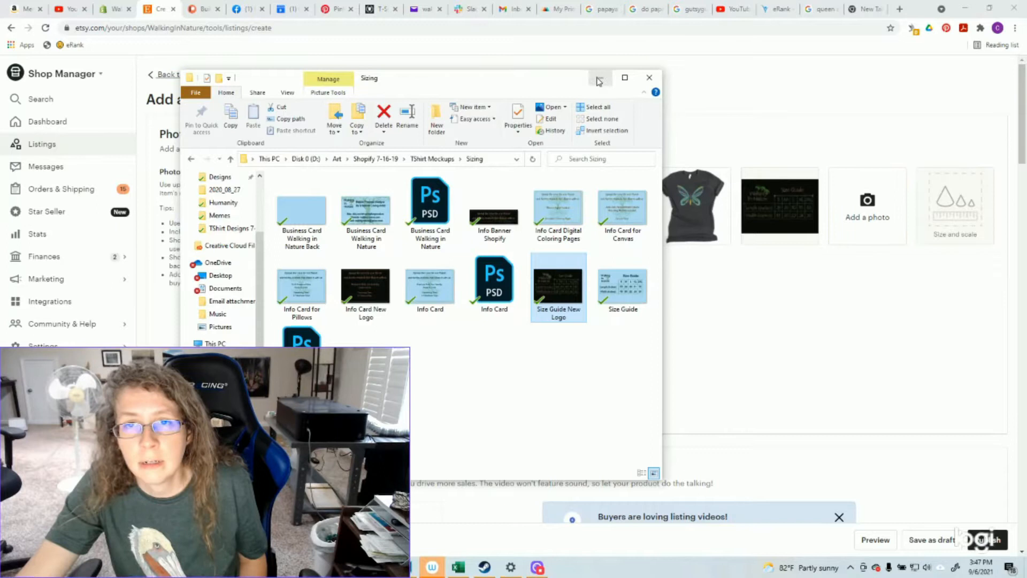
click(599, 80)
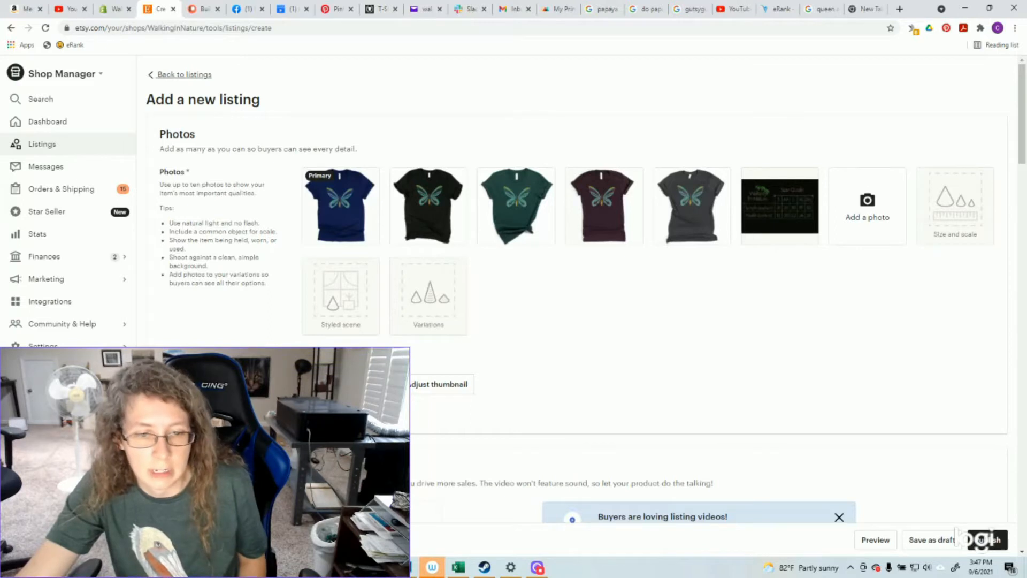
click(353, 567)
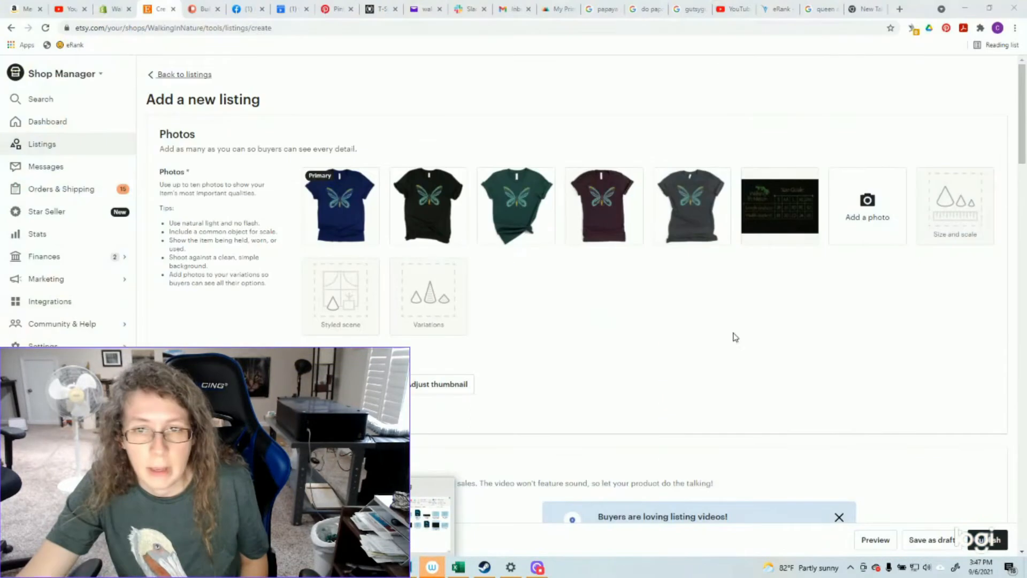
click(885, 217)
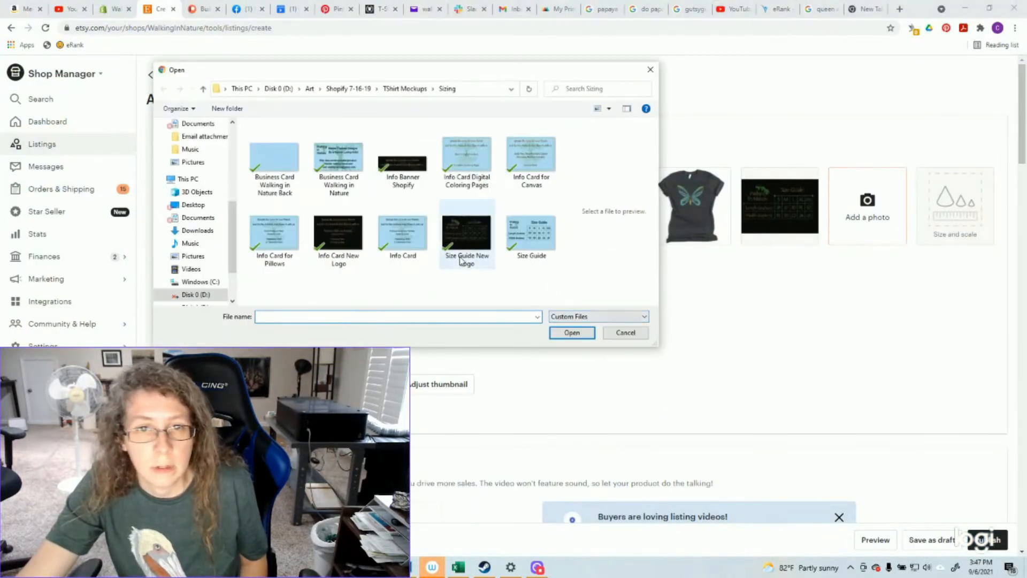
click(344, 243)
double_click(343, 244)
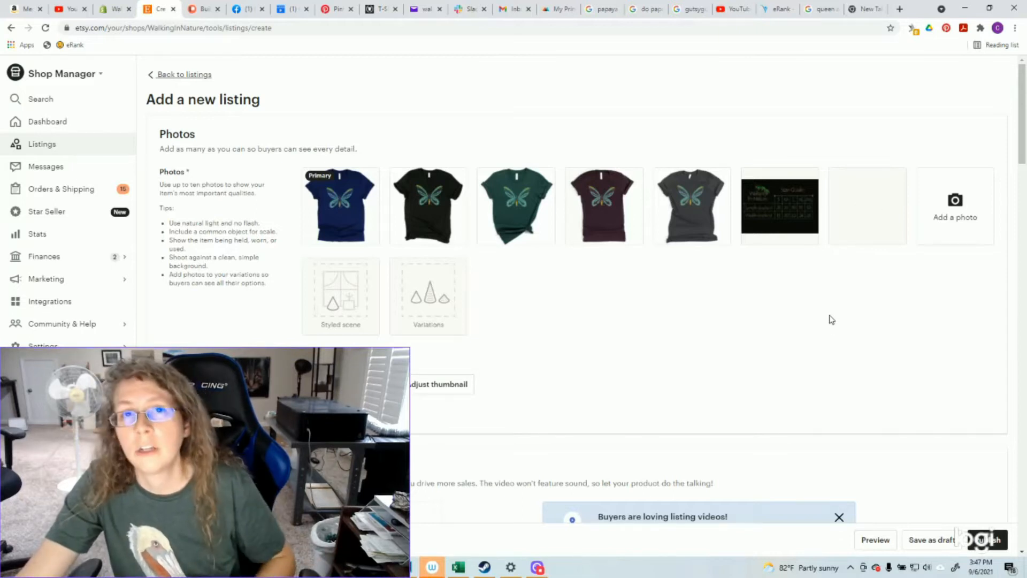
mouse_move(875, 202)
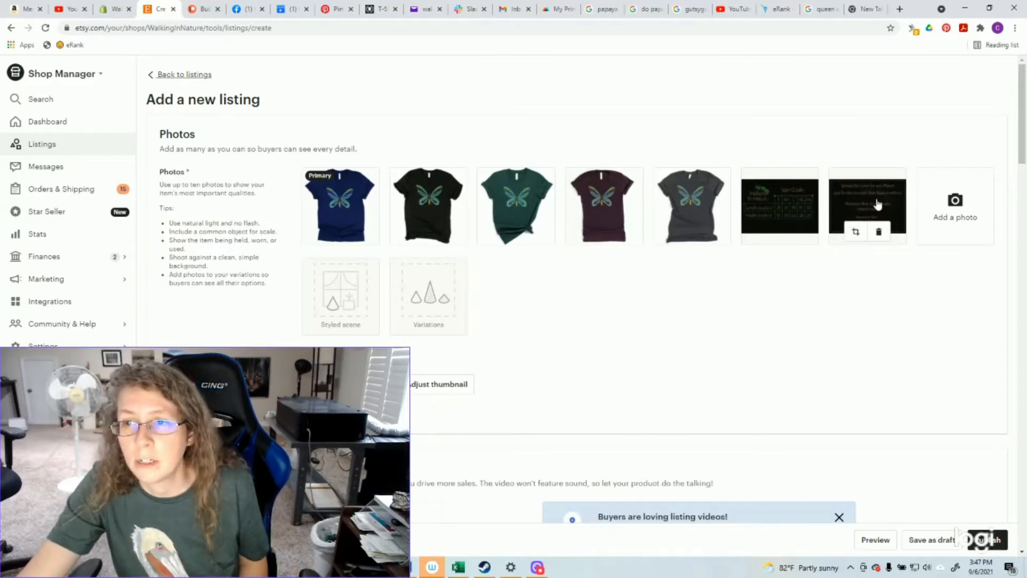
Add the three navy shirt photos with models from the Queen Butterfly Mockups folder in Downloads, finishing with the couple.
click(951, 219)
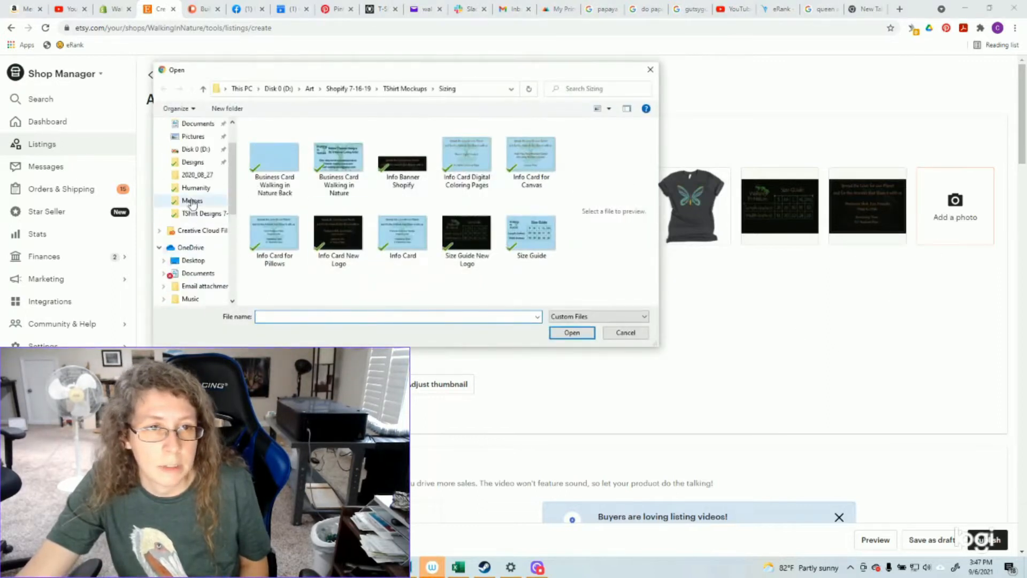
scroll(193, 202, up, 2)
click(197, 157)
double_click(324, 212)
click(349, 146)
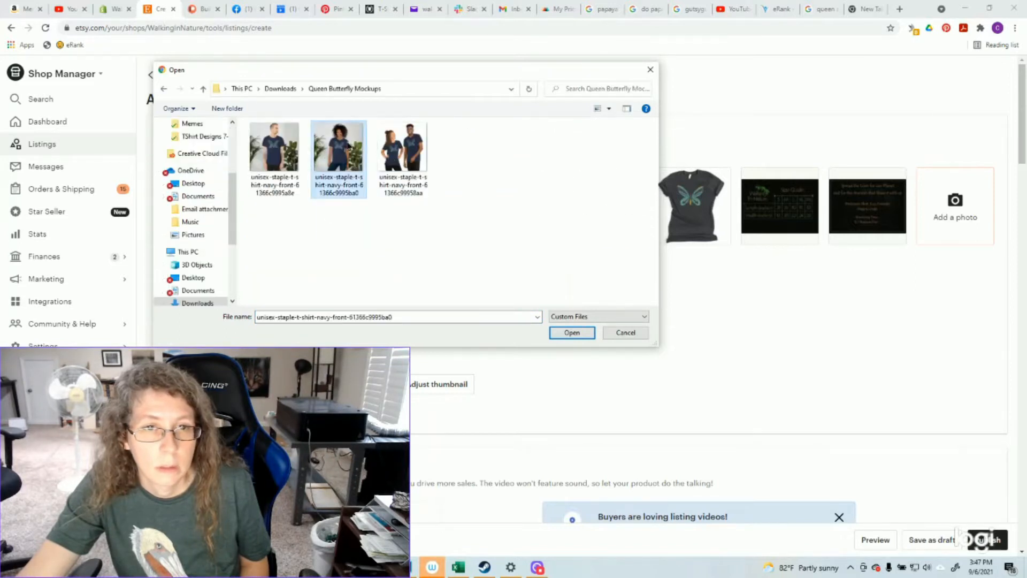
double_click(347, 146)
click(323, 303)
double_click(276, 150)
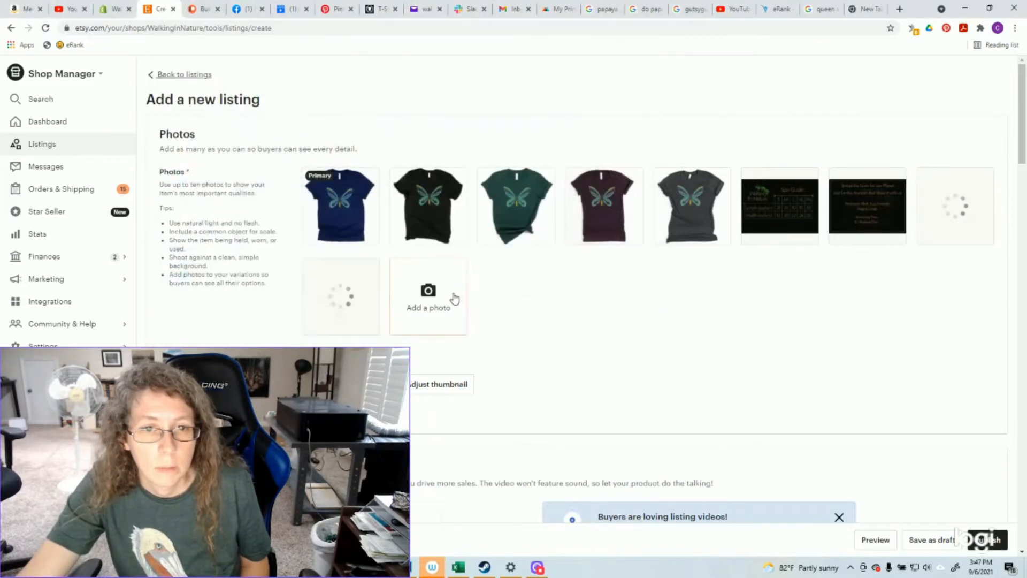
click(454, 298)
click(401, 148)
double_click(401, 148)
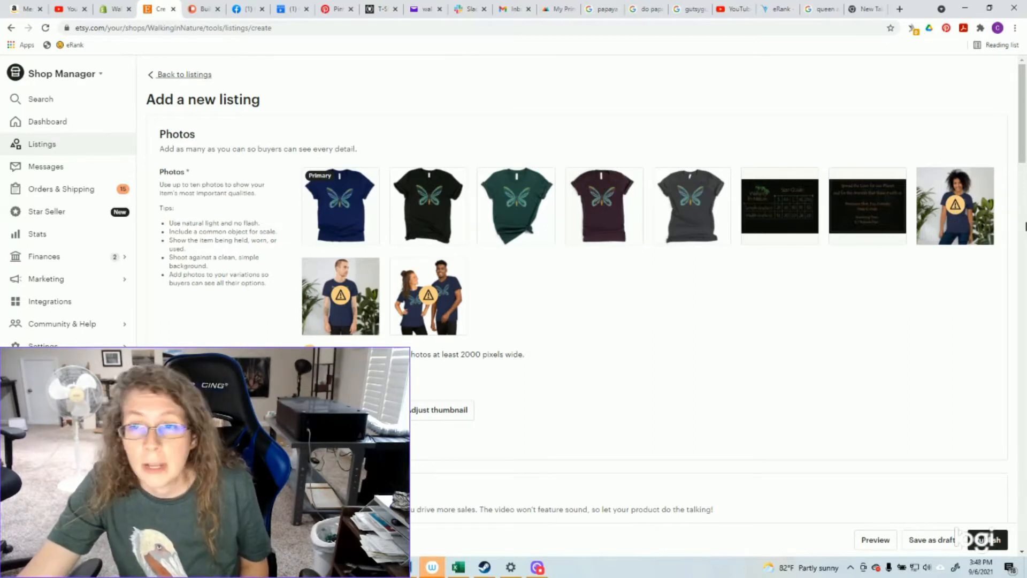
Adjust the listing thumbnail by zooming in on the navy shirt and centering the butterfly design, and save it.
scroll(591, 289, down, 1)
scroll(591, 289, down, 1)
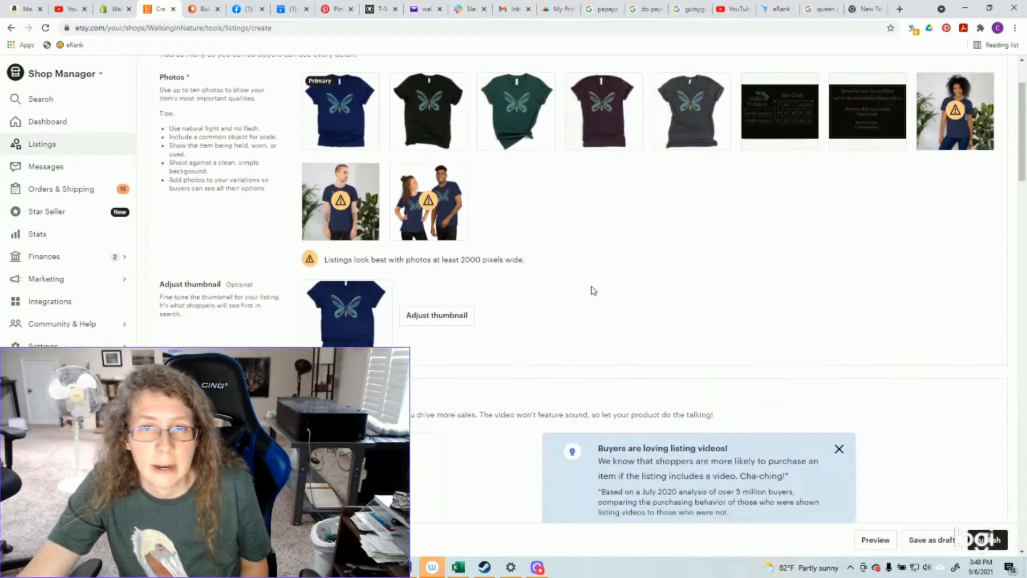
click(449, 304)
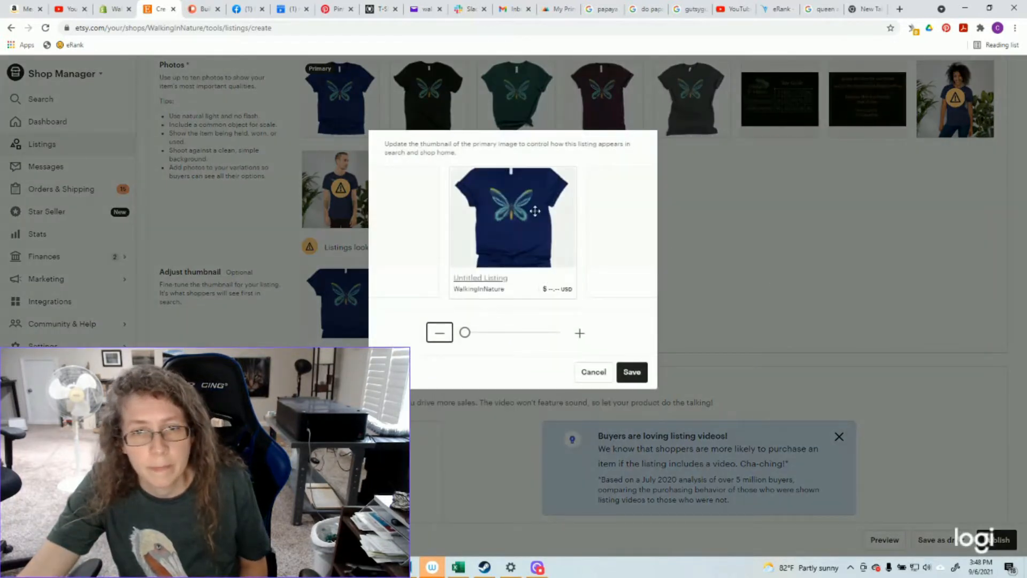
drag(520, 209, 522, 220)
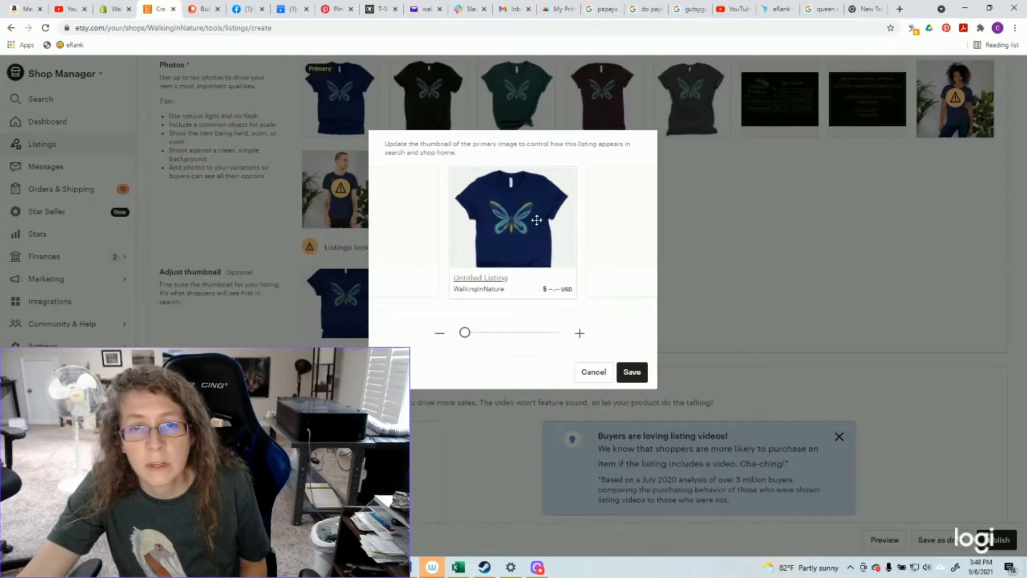
drag(465, 333, 494, 335)
drag(503, 334, 516, 333)
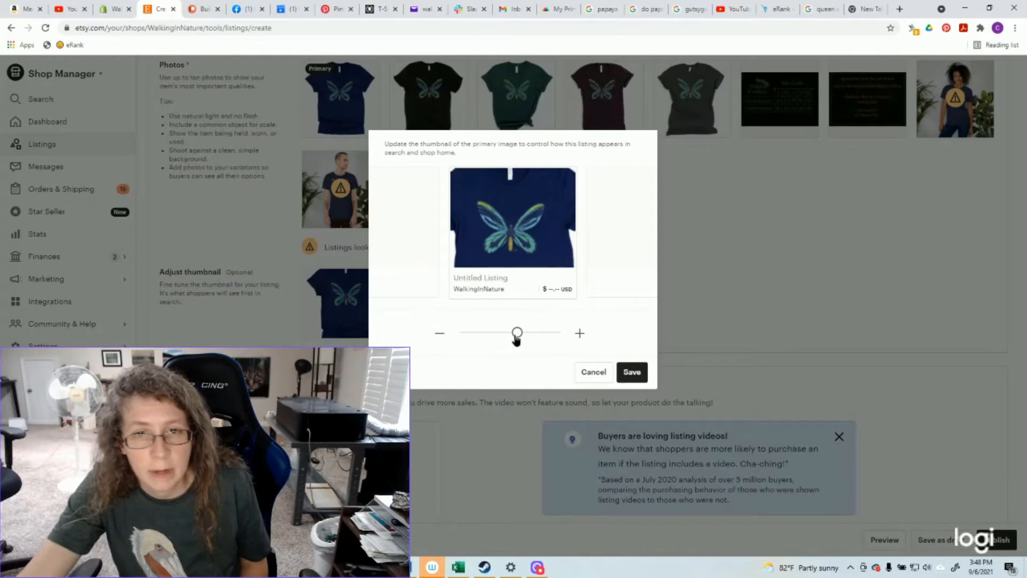
drag(516, 337, 512, 337)
drag(526, 191, 528, 192)
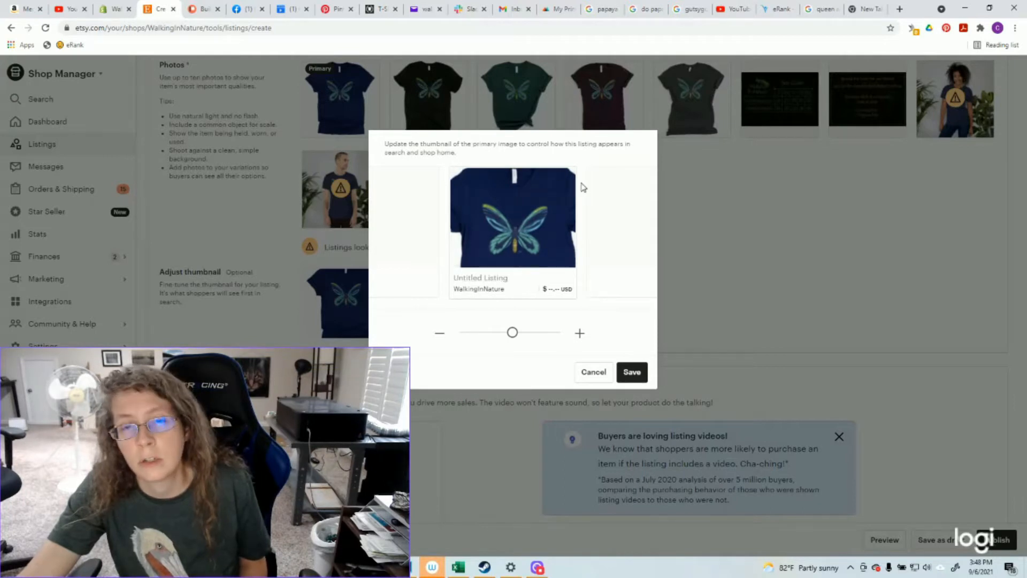
click(632, 372)
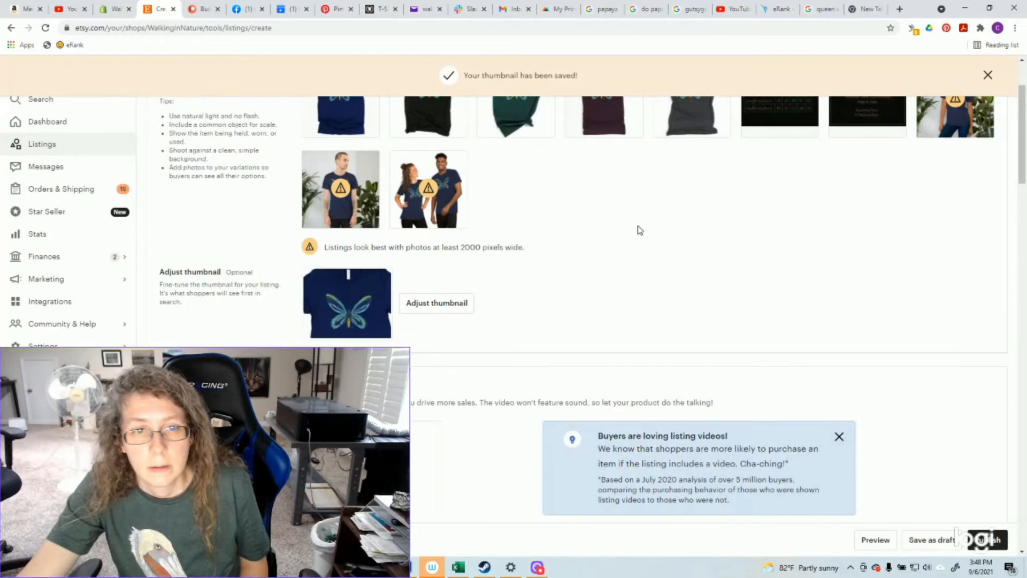
scroll(631, 268, down, 6)
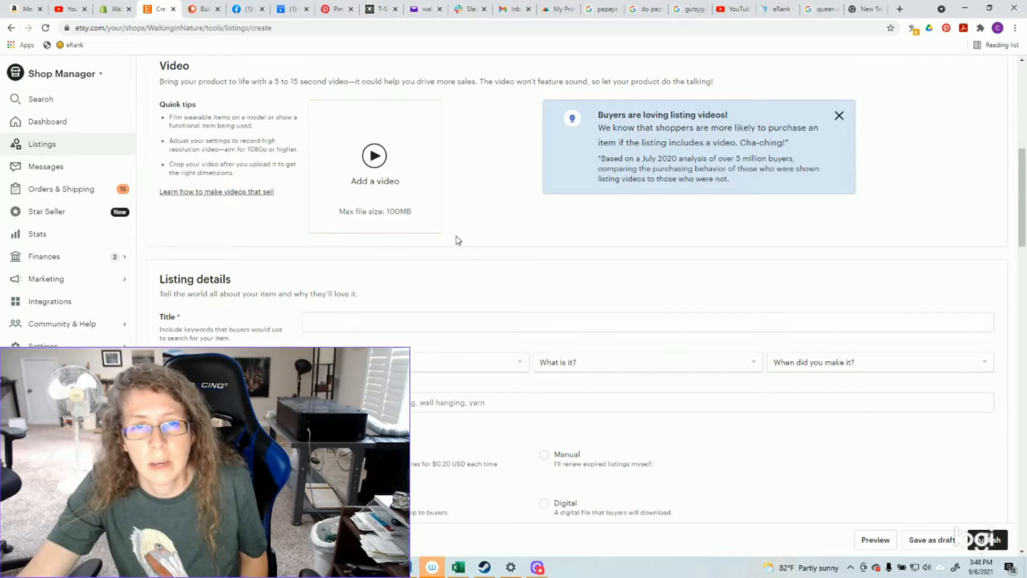
Switch to eRank and examine the popular tags for "birdwing butterfly shirt" for phrases suited to the listing title.
scroll(487, 173, down, 3)
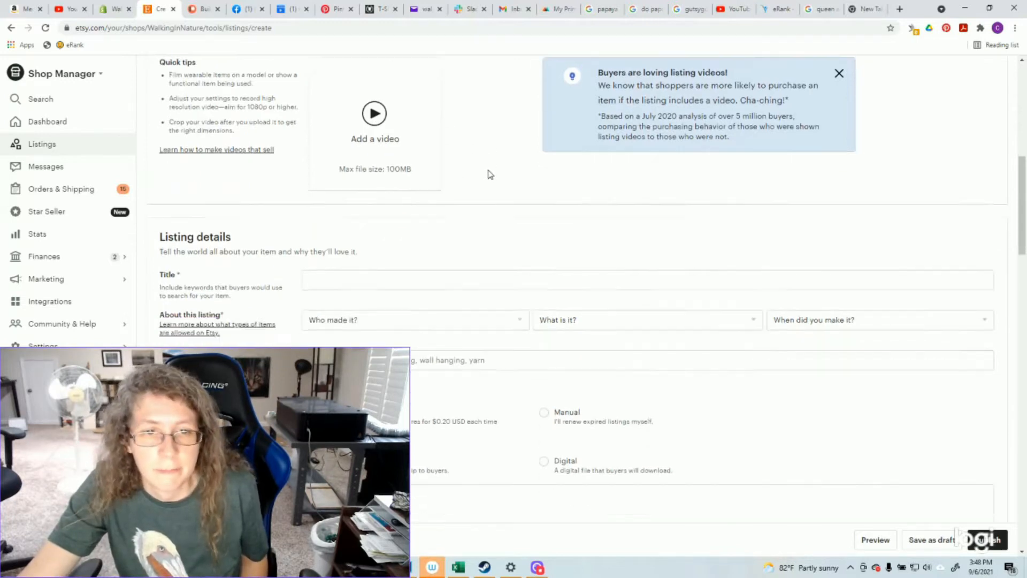
scroll(491, 174, down, 1)
click(329, 108)
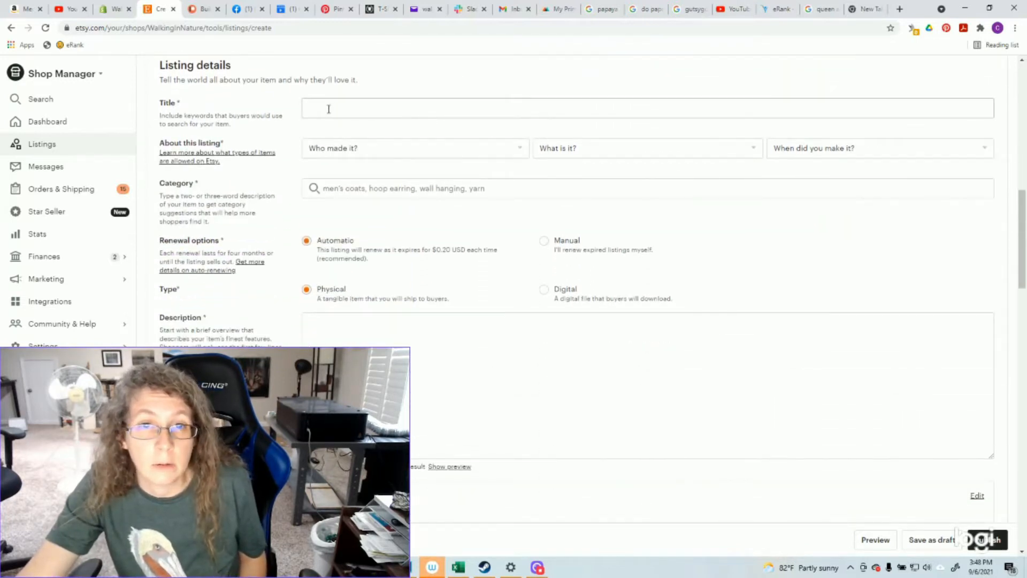
click(779, 11)
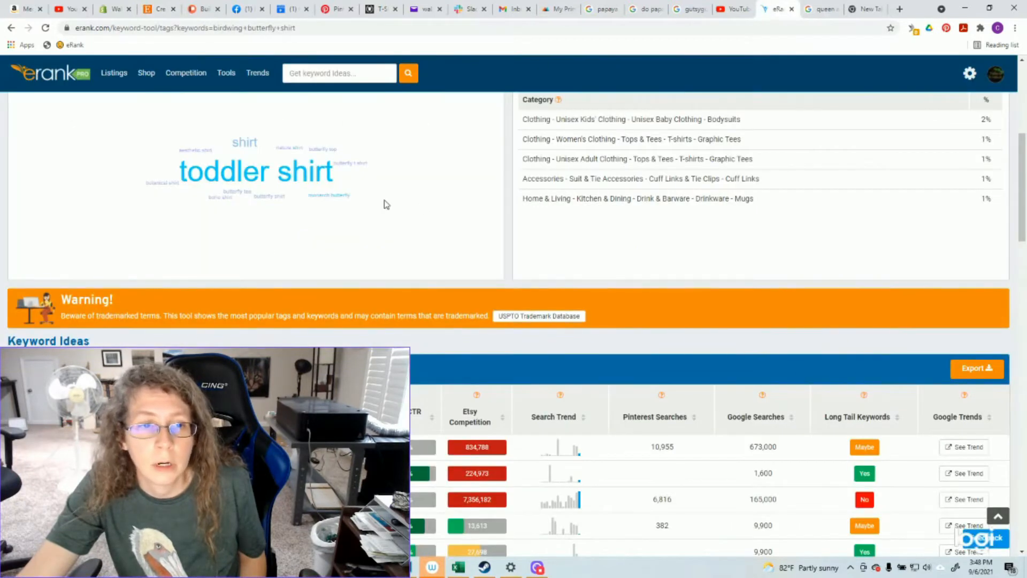
scroll(436, 206, down, 4)
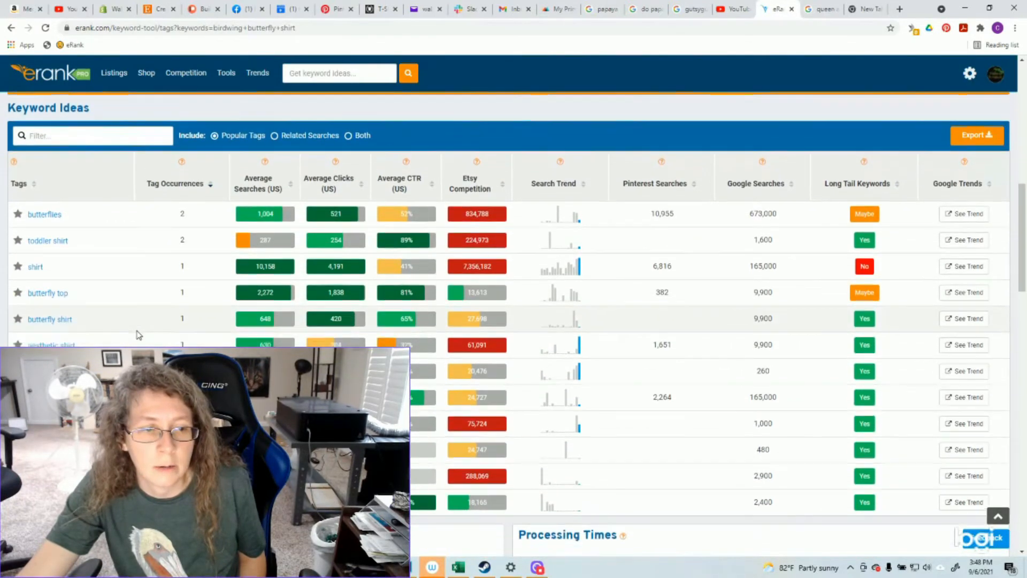
scroll(139, 334, up, 2)
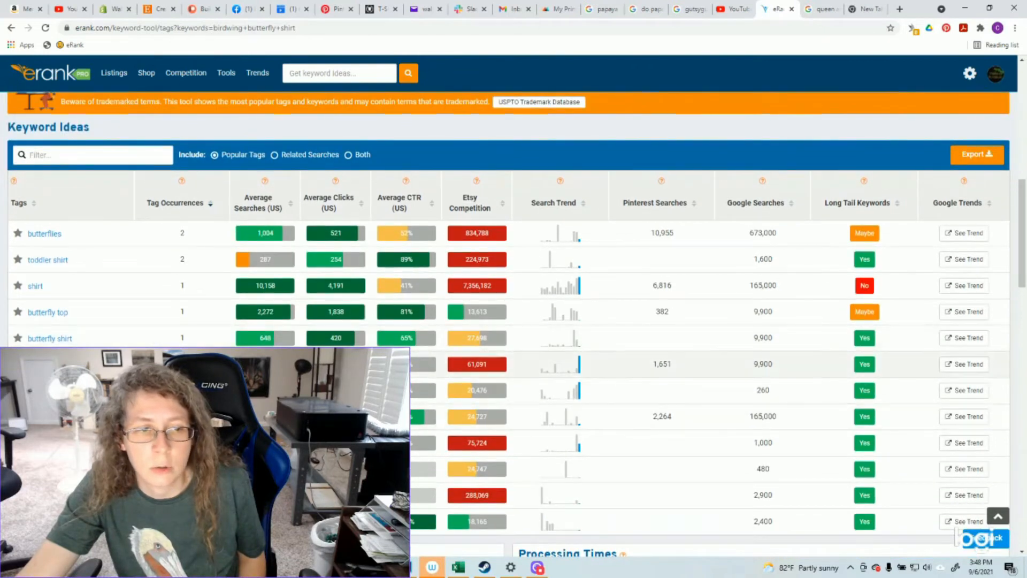
scroll(139, 335, up, 1)
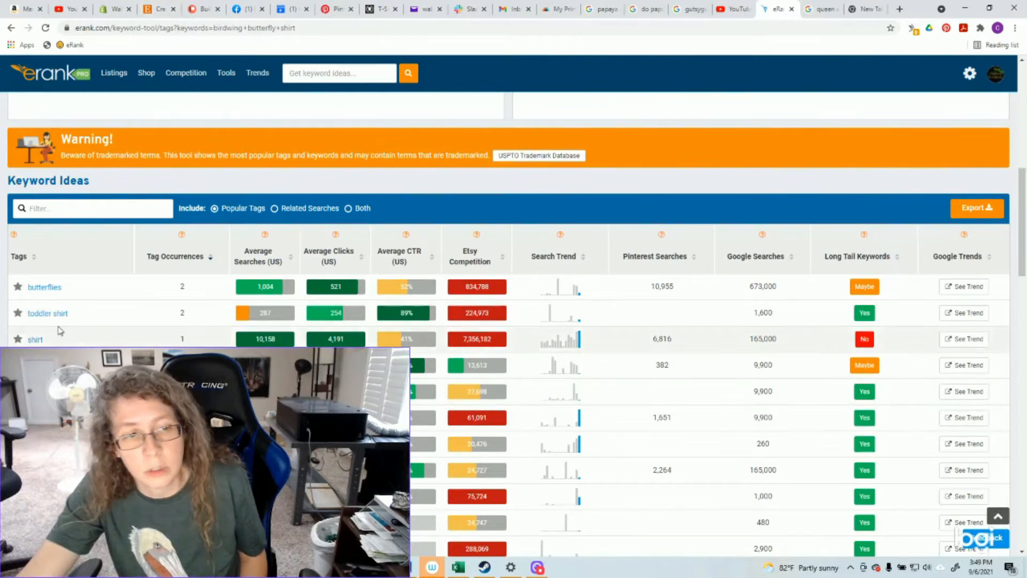
Return to the Etsy listing and begin its title with "Queen Alexandra Birdwing Butterfly Shirt / Butterfly Top /".
click(161, 7)
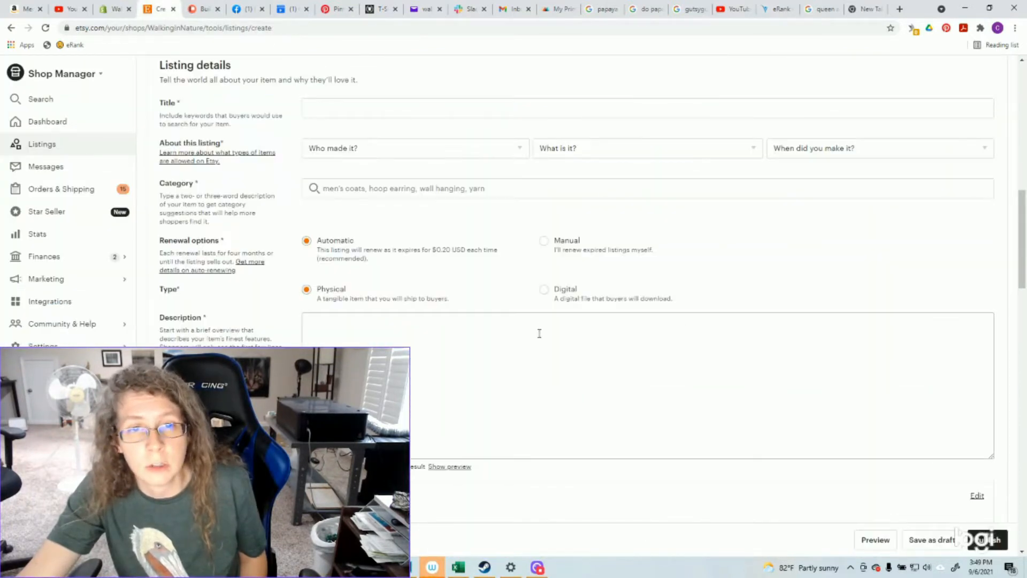
click(312, 110)
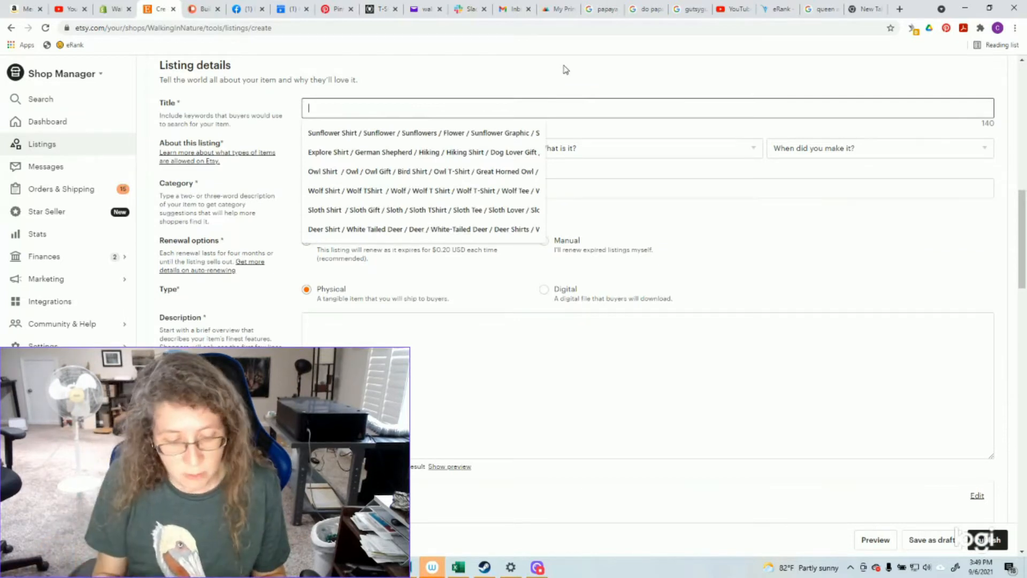
text(Queen Alexan)
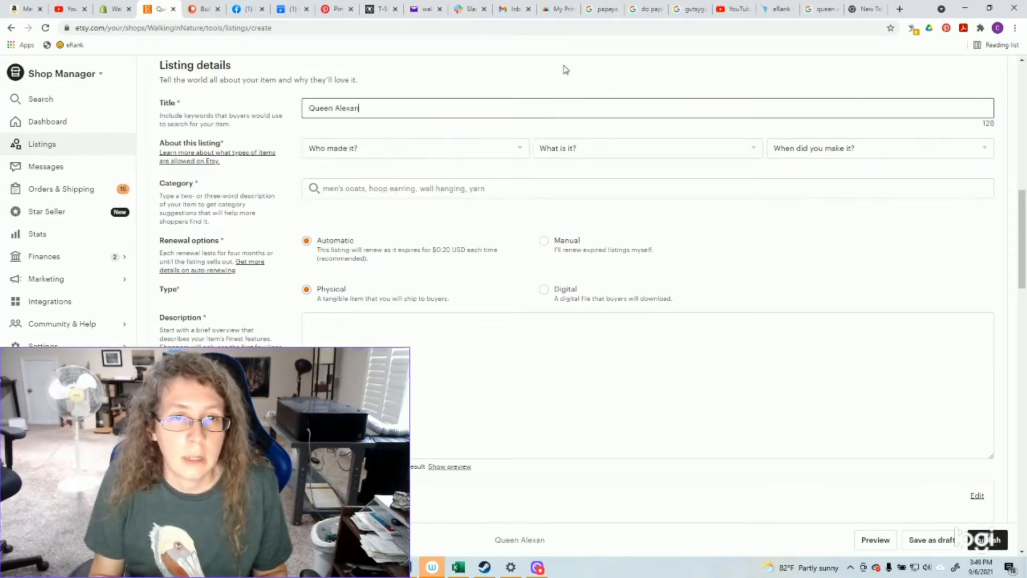
text(dra Birdwing )
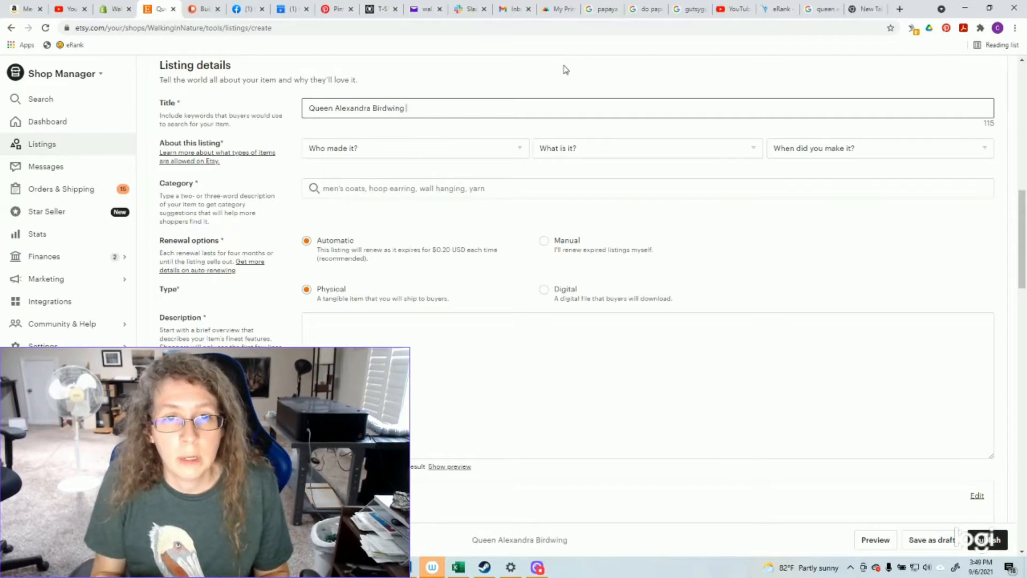
text(Butterfly Shirt / )
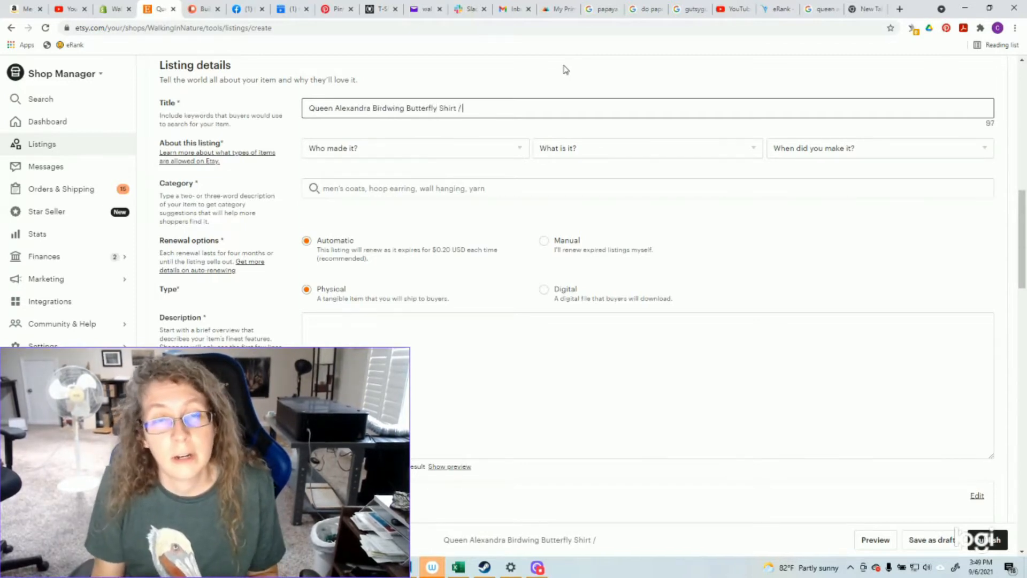
text(Butterfly Top /)
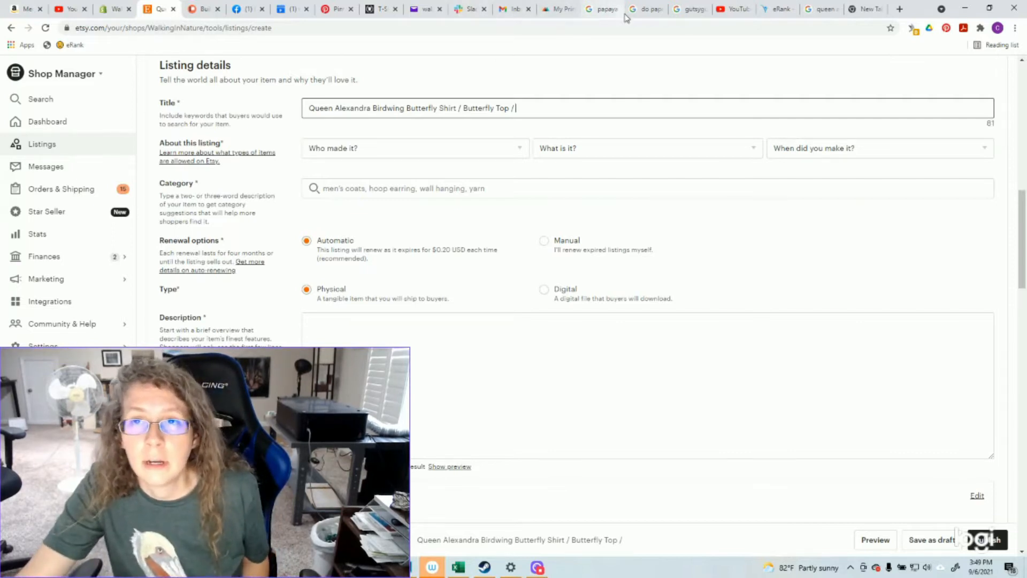
Check the eRank keyword ideas table again for further butterfly phrases, comparing their searches and Etsy competition.
click(775, 9)
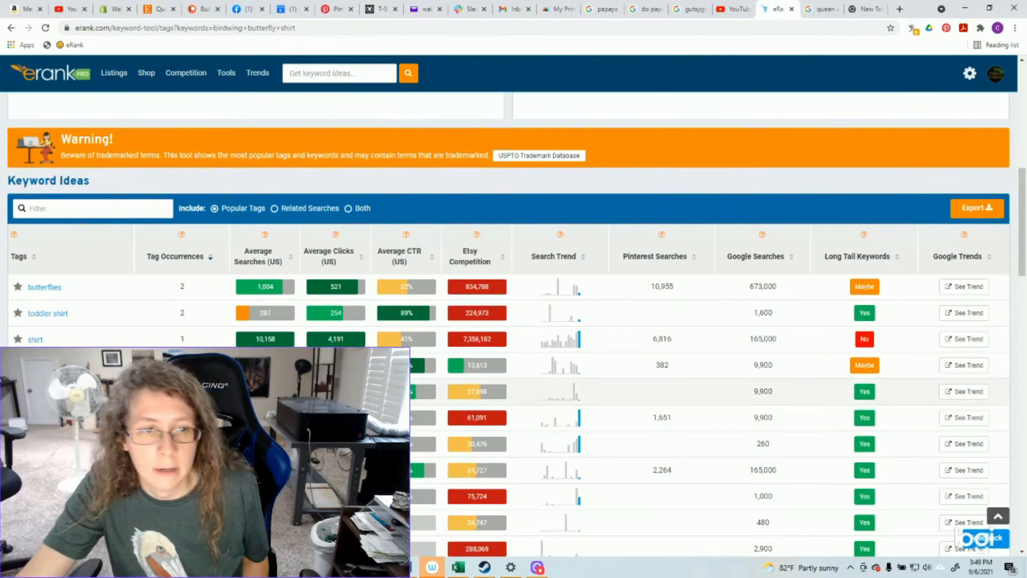
scroll(642, 321, down, 3)
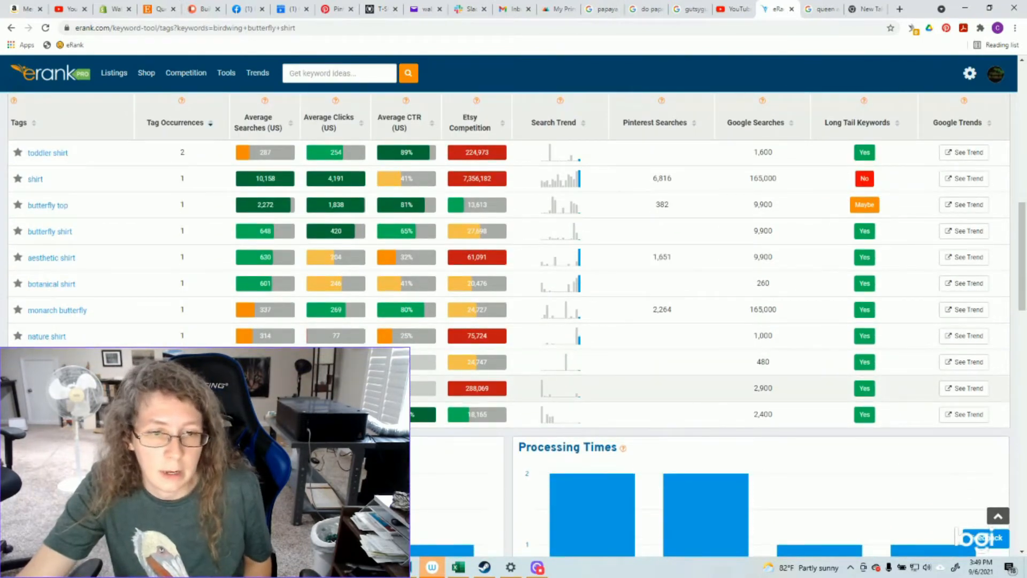
scroll(642, 321, up, 1)
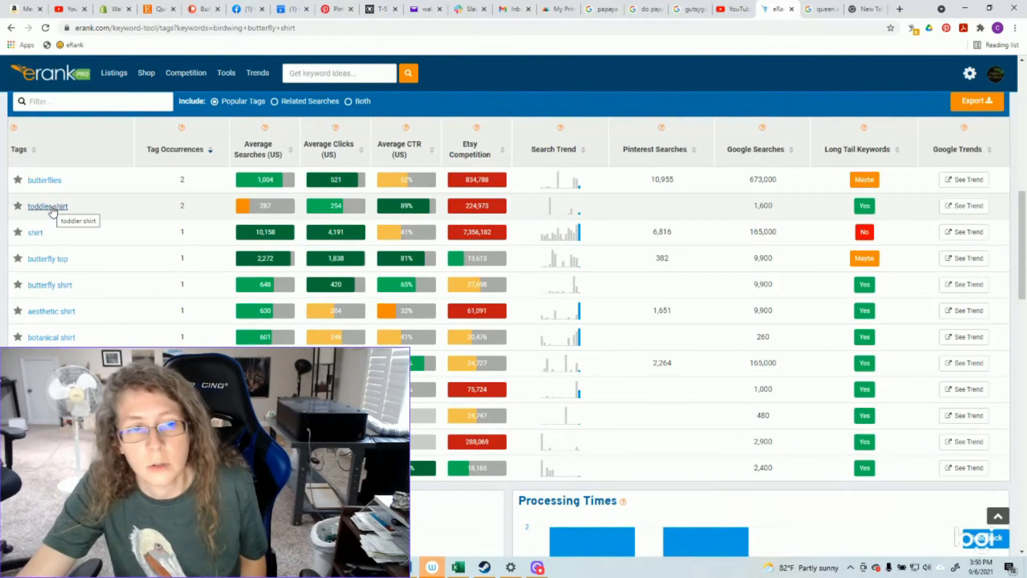
scroll(482, 279, up, 1)
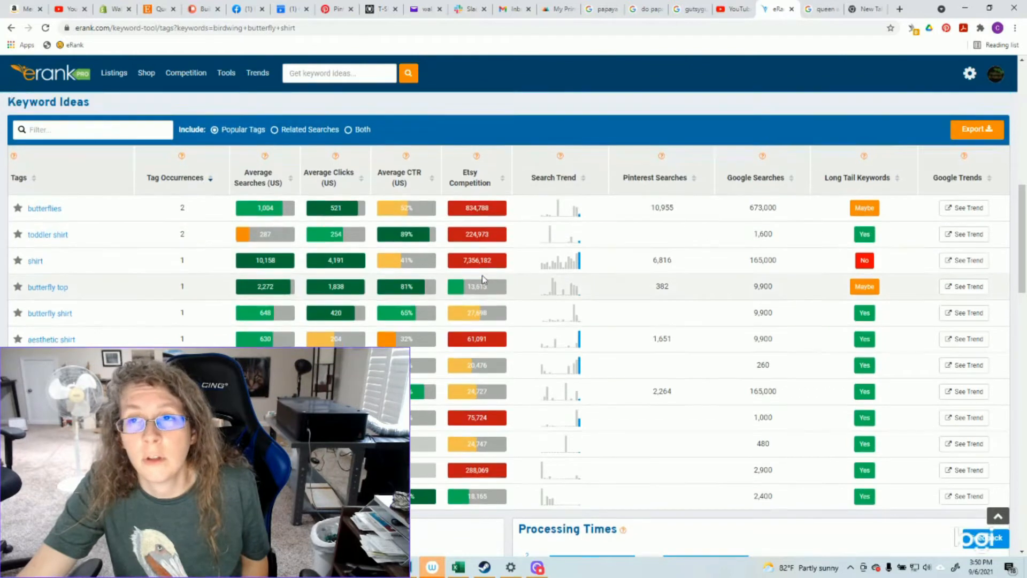
scroll(482, 278, up, 3)
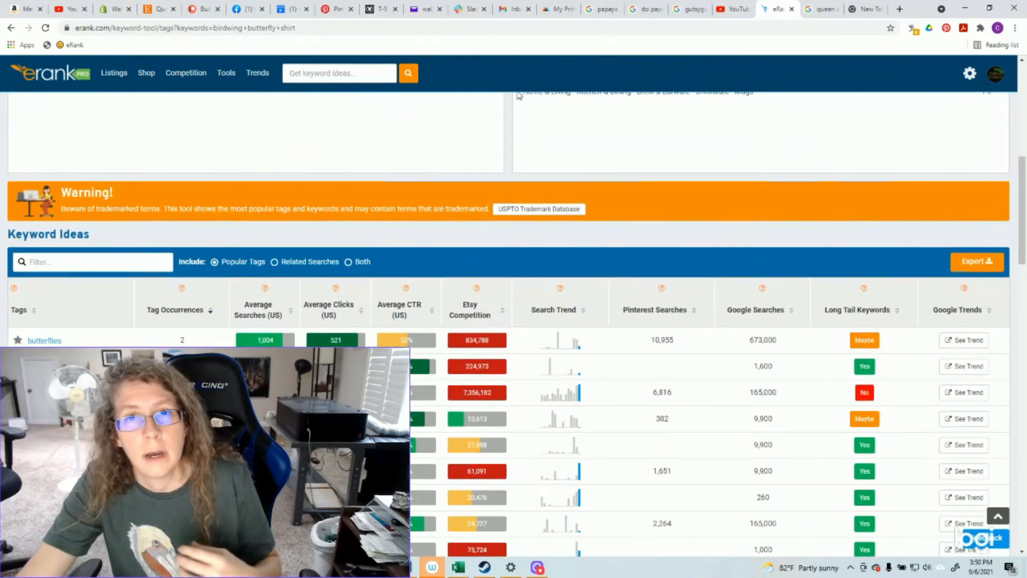
Back in the Etsy listing, append "Queen Alexandra's Birdwing Butterfly Lover Gift / Butterfly Lover / Butterflies" to the title.
click(165, 11)
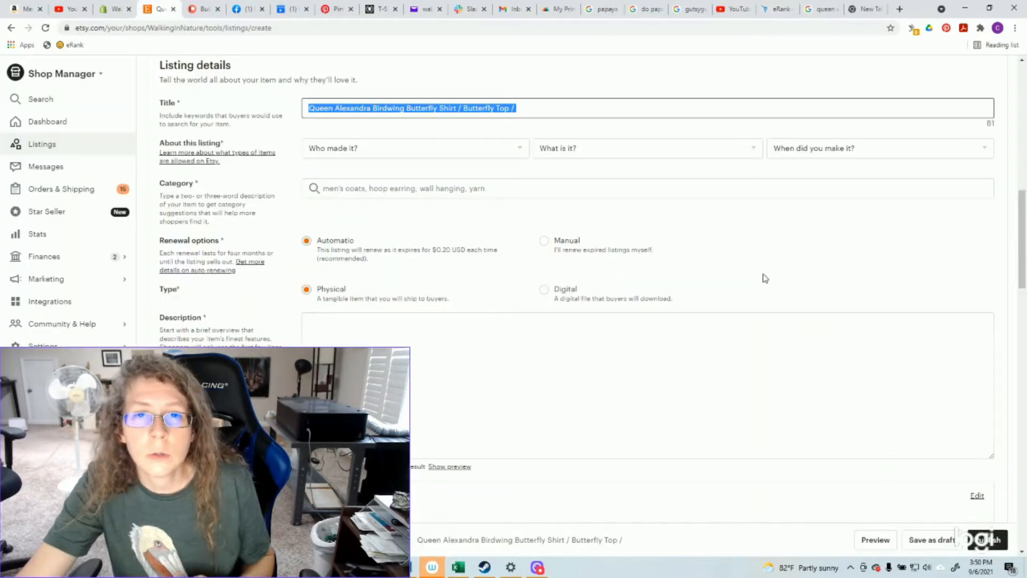
click(536, 103)
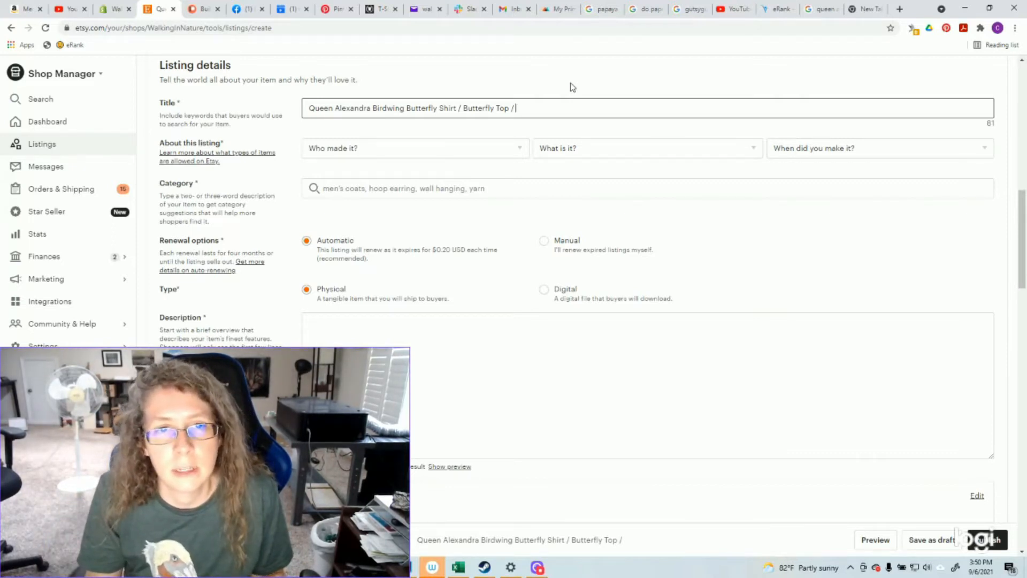
text(Queen Alexndra)
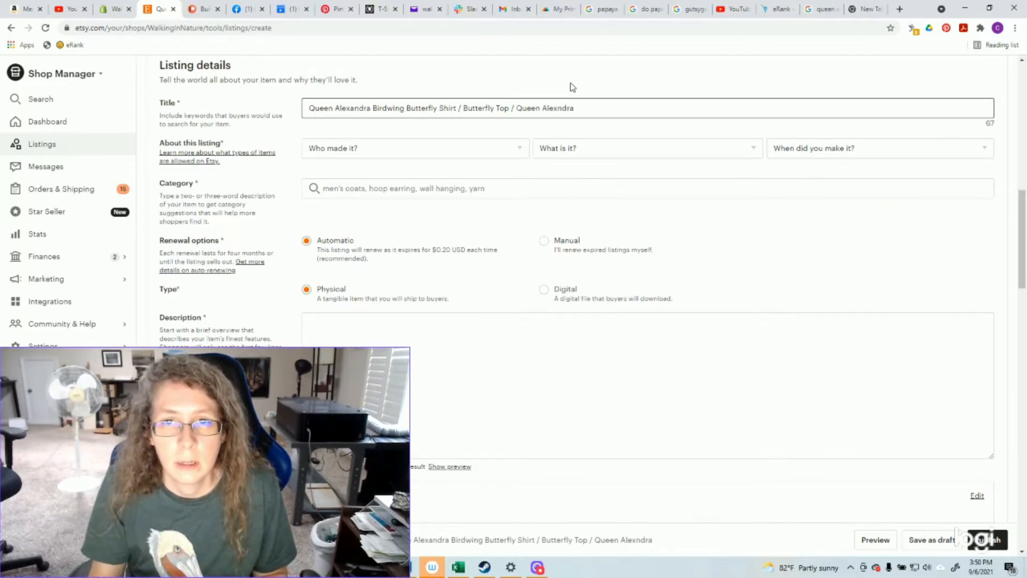
key(BackSpace)
text(andra's)
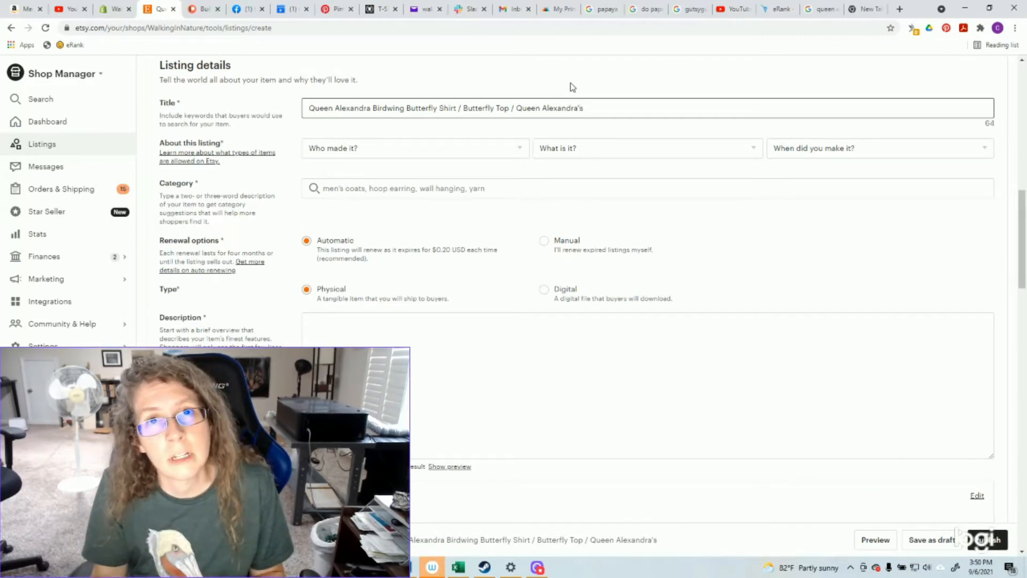
text( Birdwing B)
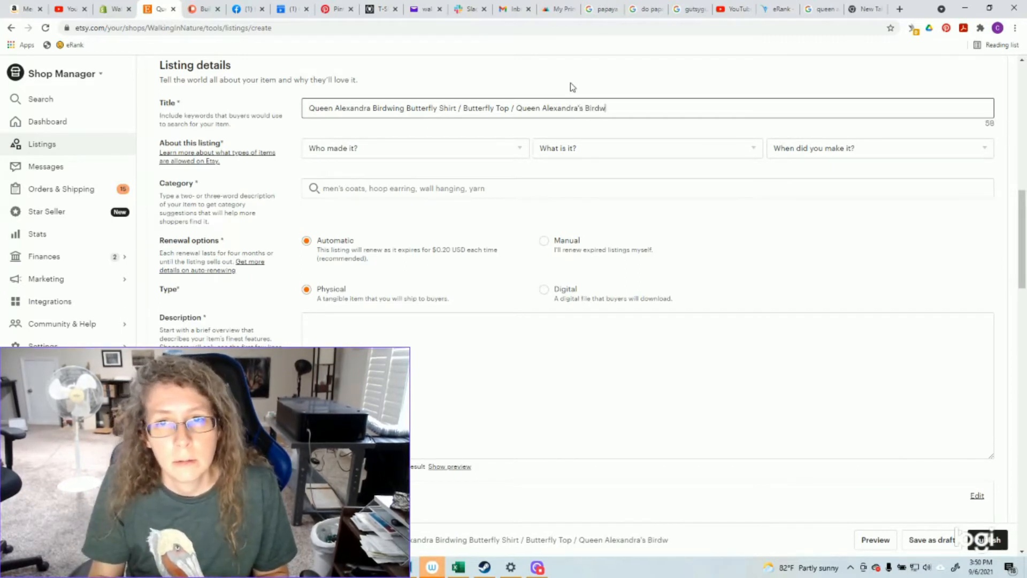
text(utterfly )
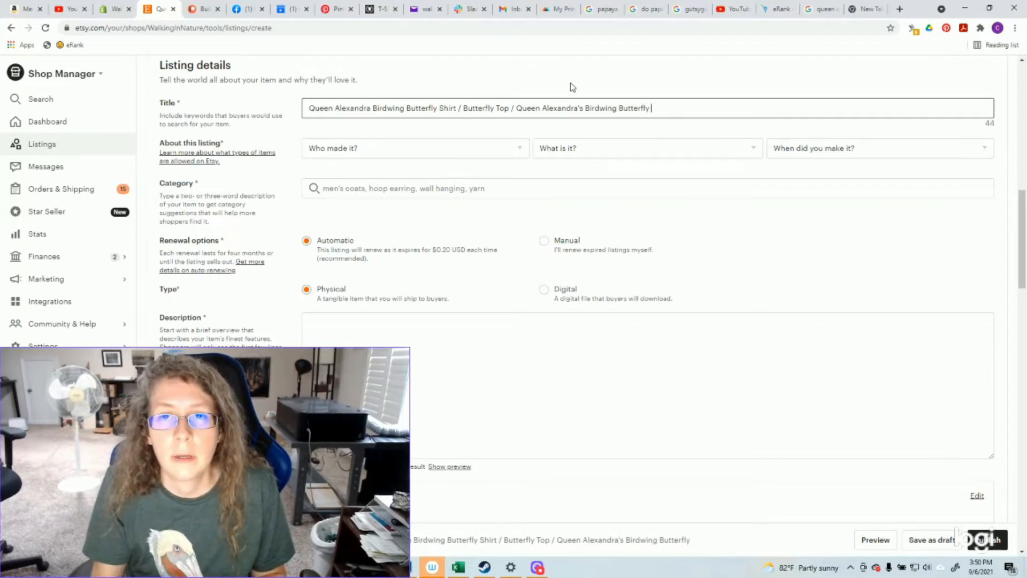
text(Lover Gift)
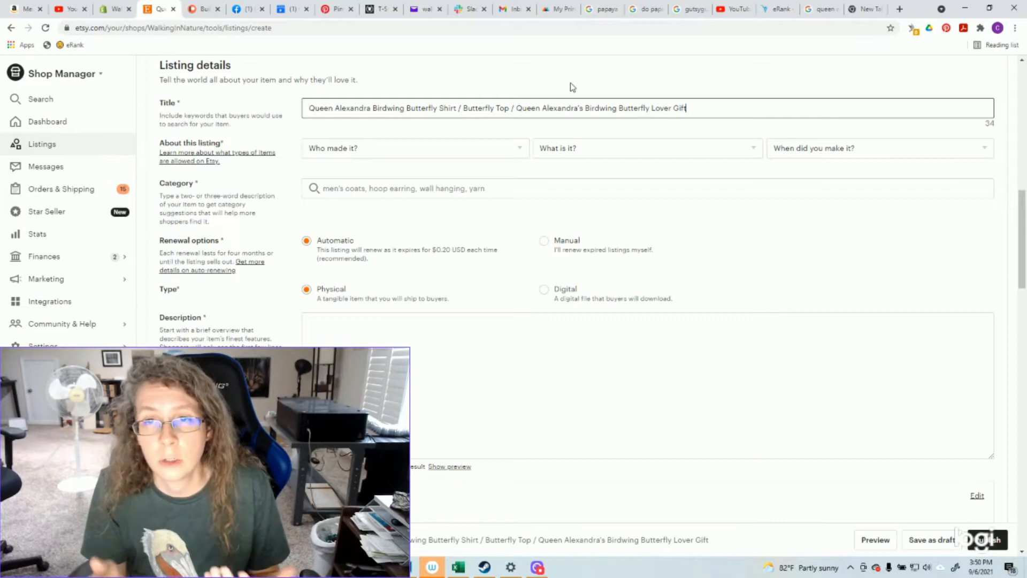
text( /)
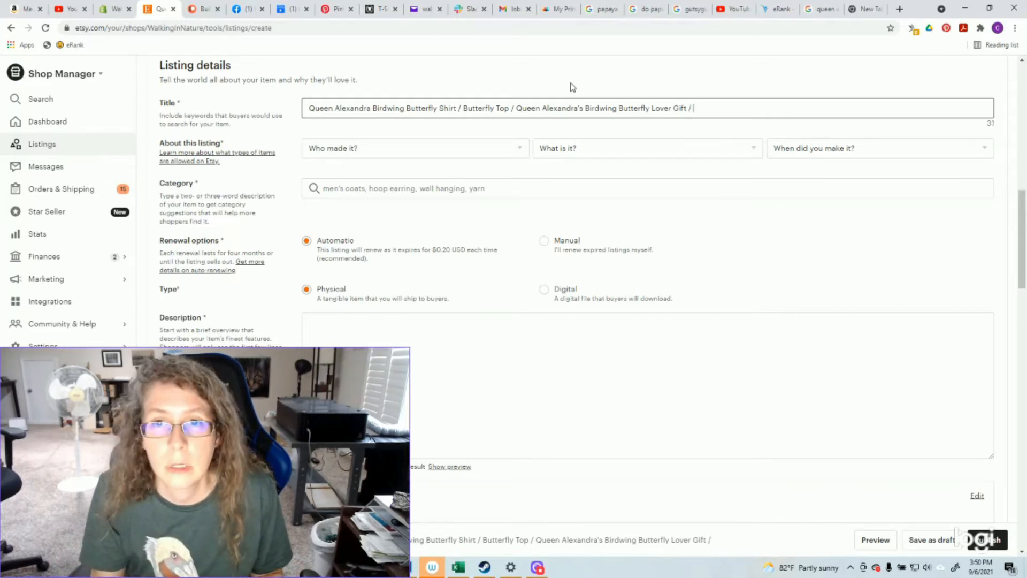
text(Butterfly Lover / Butterflies)
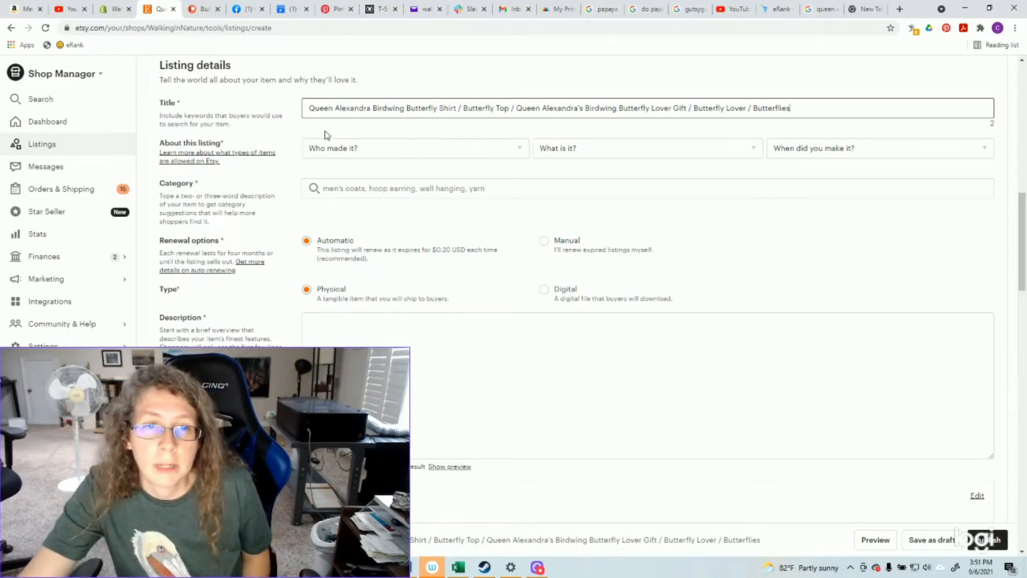
Describe the listing as made by another company or person, a finished product, and Made To Order.
click(362, 152)
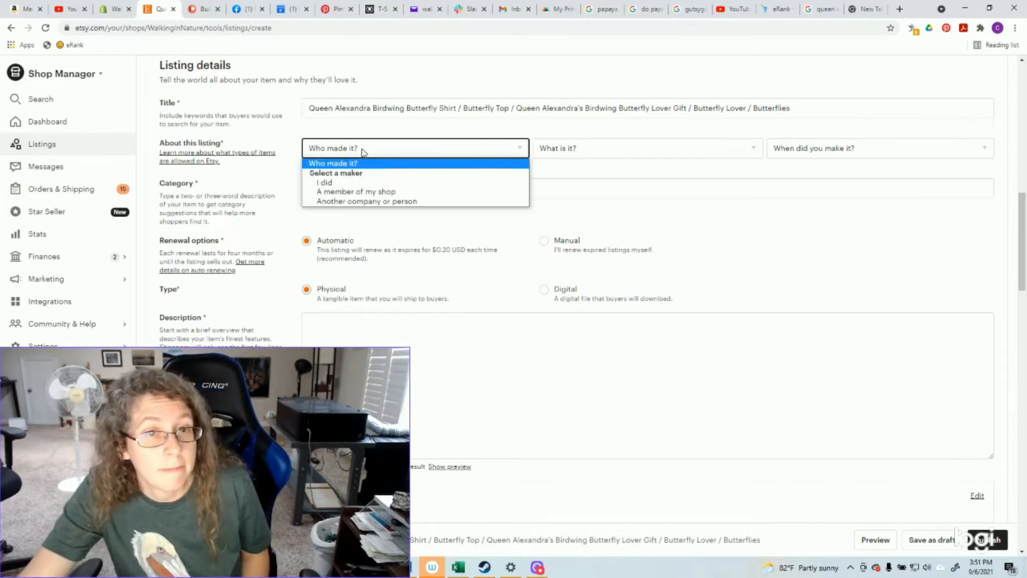
click(374, 204)
click(591, 153)
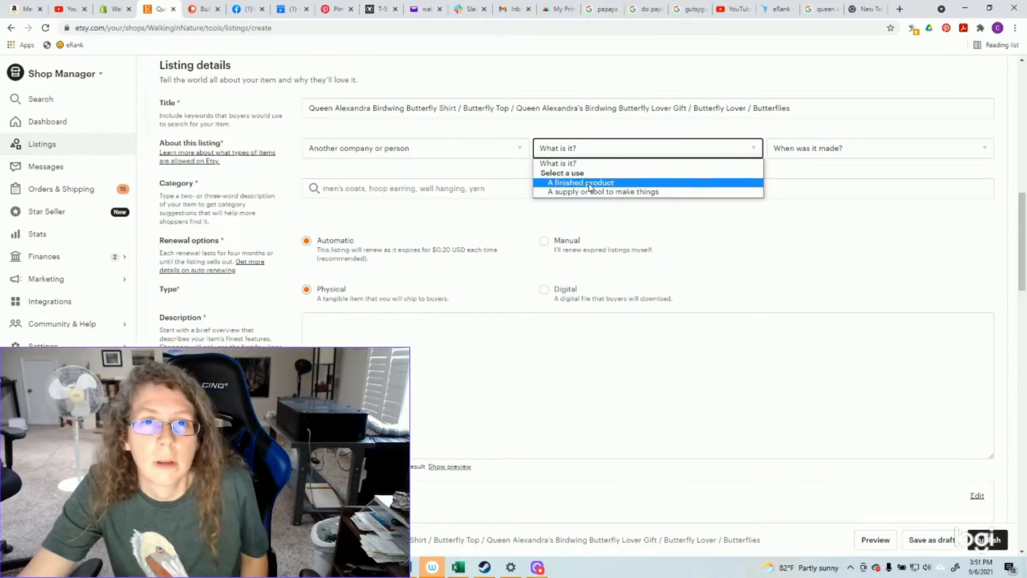
click(590, 184)
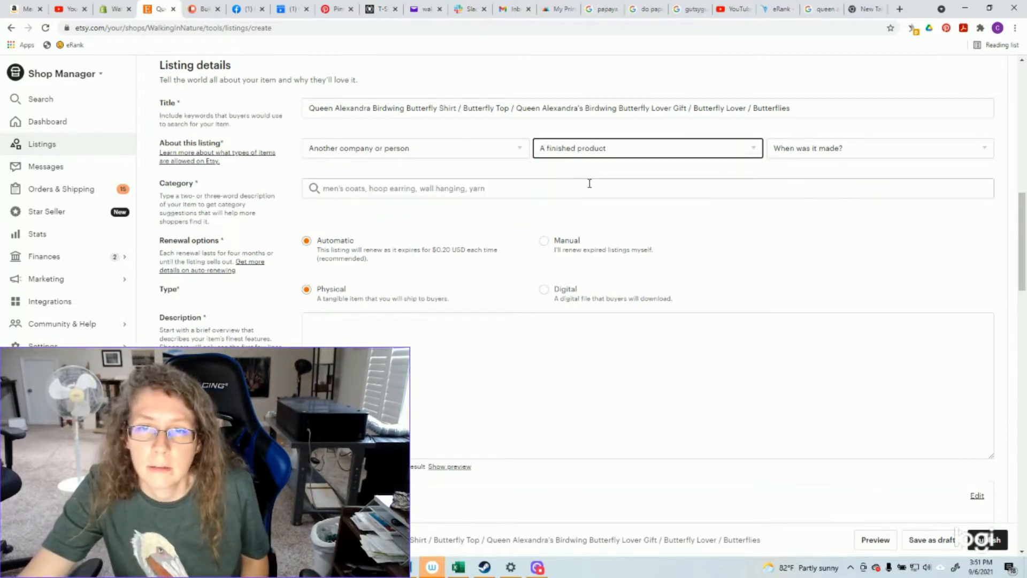
click(818, 152)
click(820, 183)
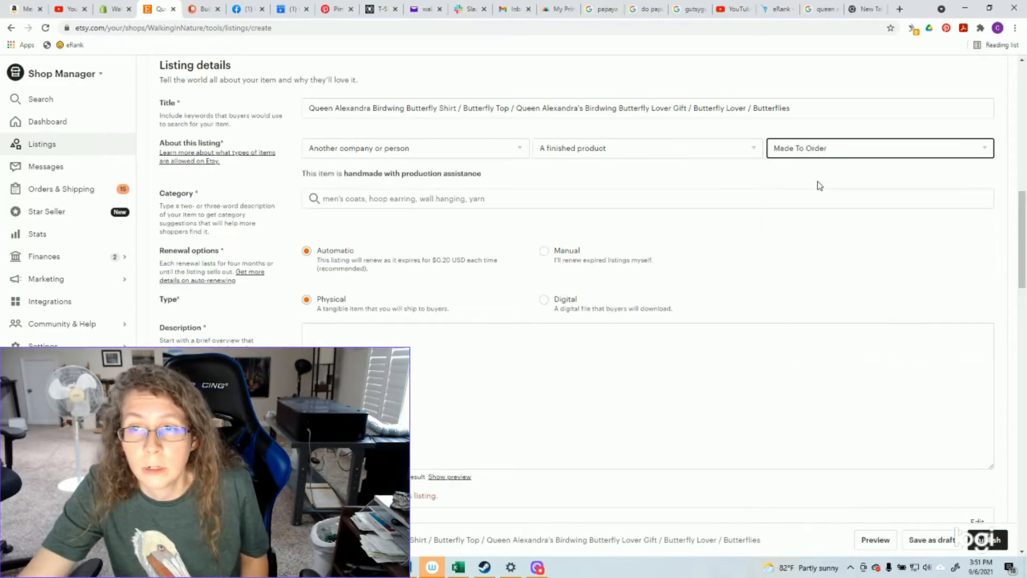
Search the categories for Graphic Tees and assign Unisex Adult Clothing > Tops & Tees > T-shirts > Graphic Tees.
click(433, 197)
click(353, 229)
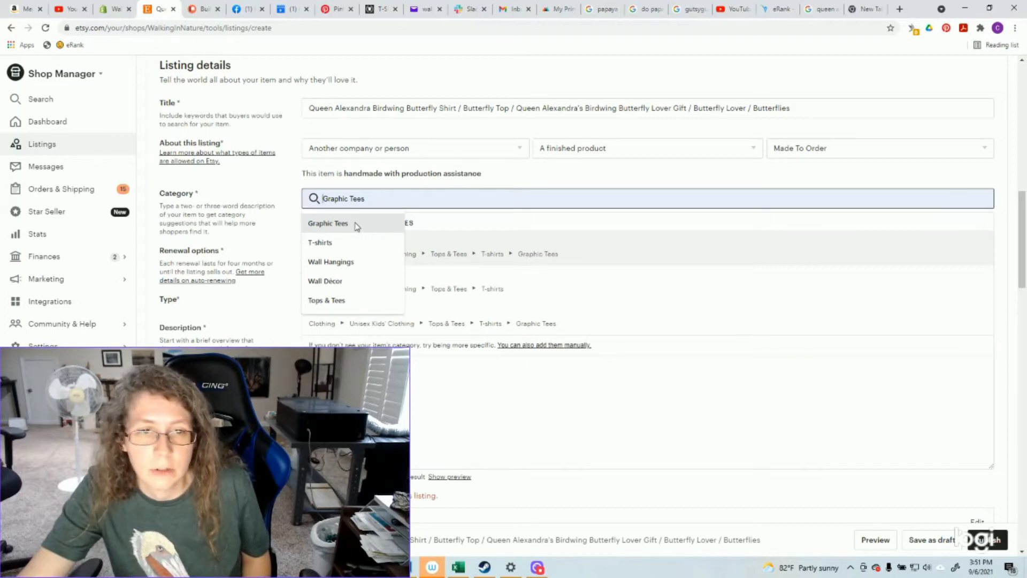
click(357, 227)
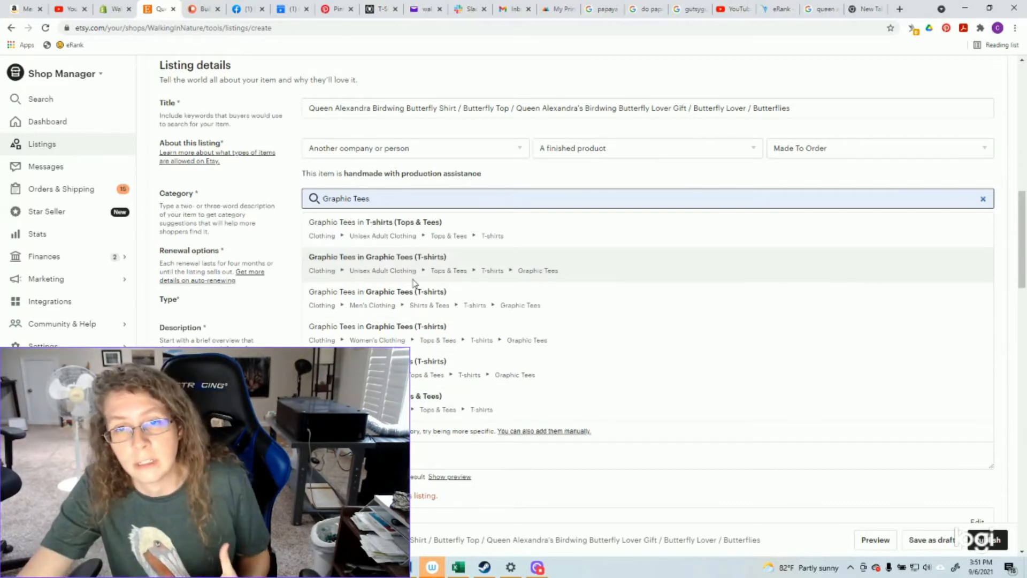
click(483, 266)
Set the optional attributes to Short sleeve for sleeve length, Crew for neckline and Animal for graphic.
scroll(262, 325, down, 3)
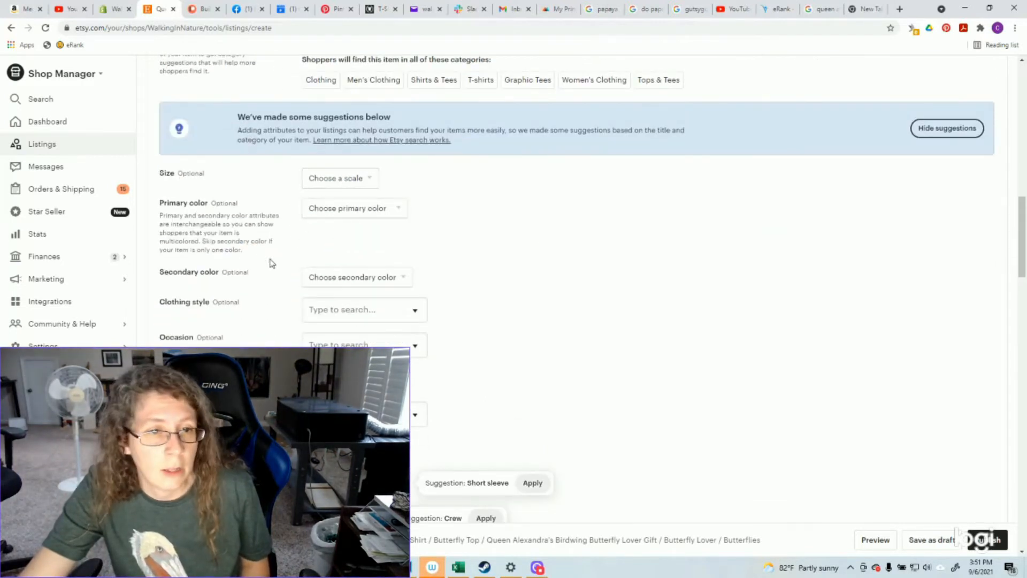
scroll(272, 262, down, 1)
scroll(477, 262, down, 1)
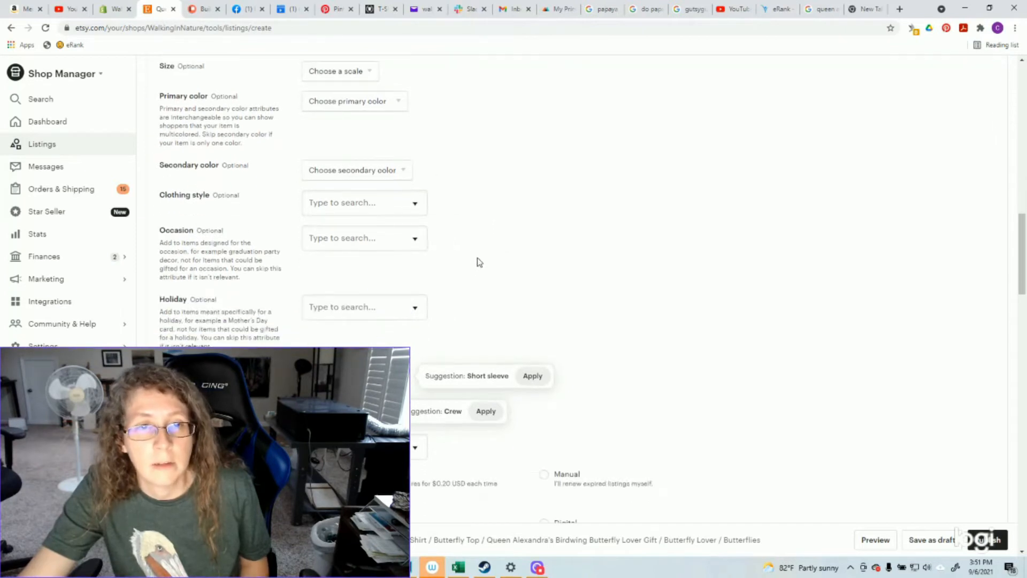
click(380, 203)
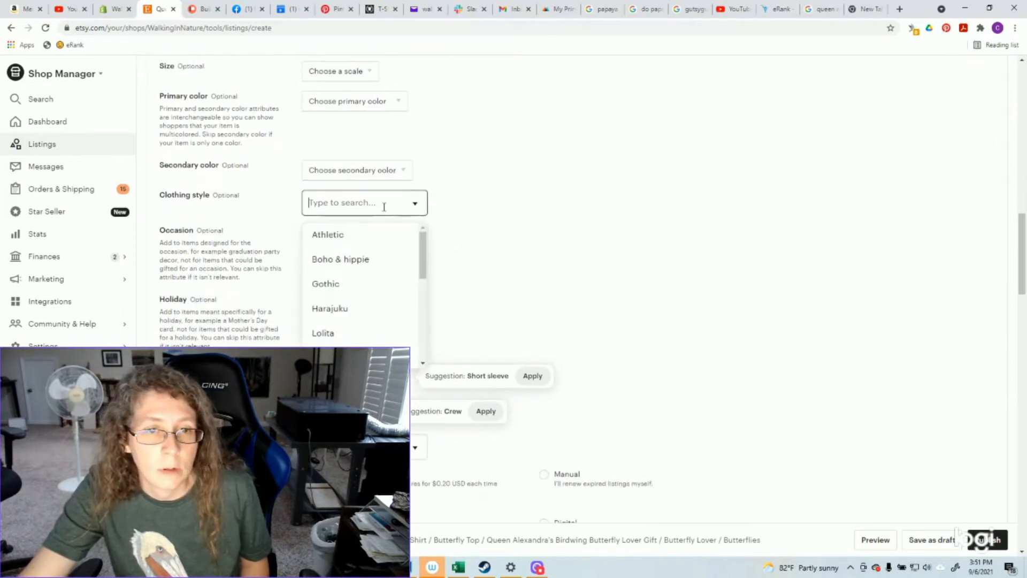
click(358, 239)
scroll(547, 199, down, 2)
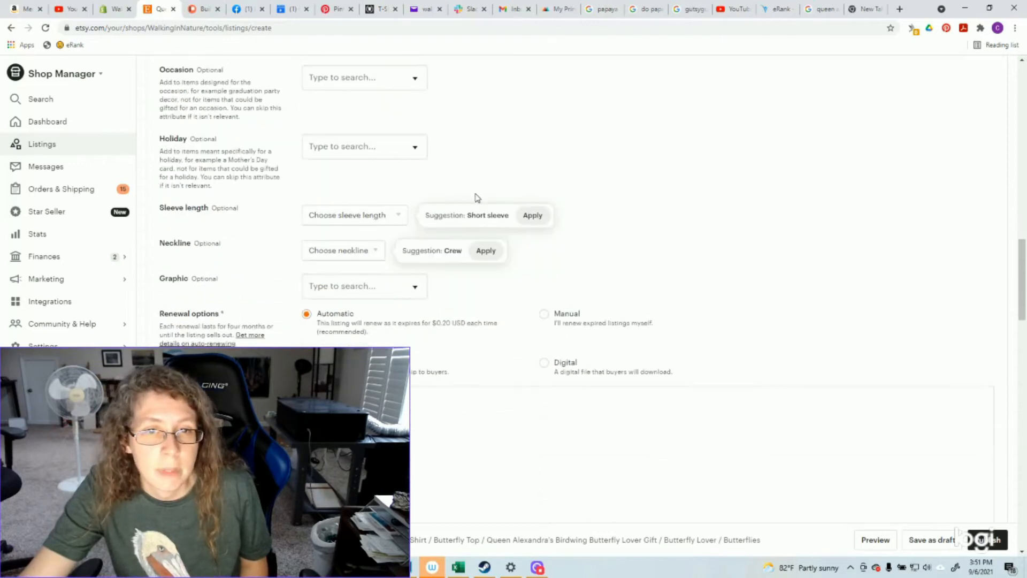
click(541, 219)
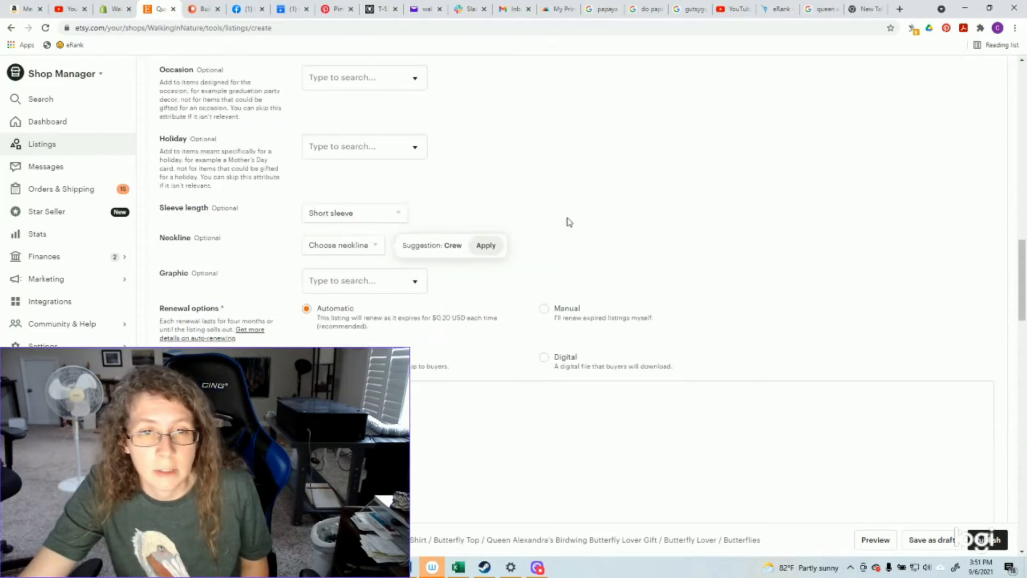
click(490, 247)
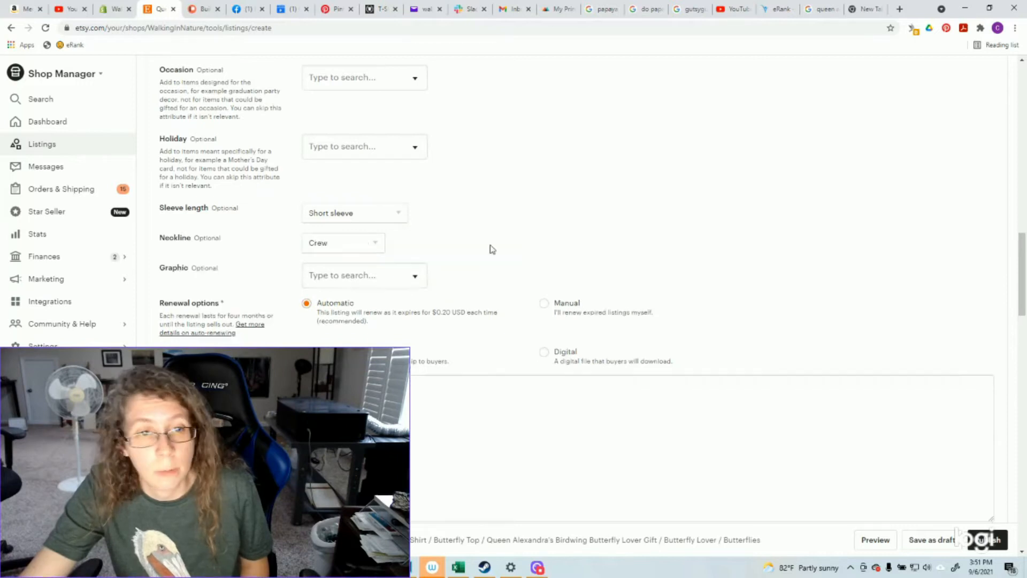
click(374, 273)
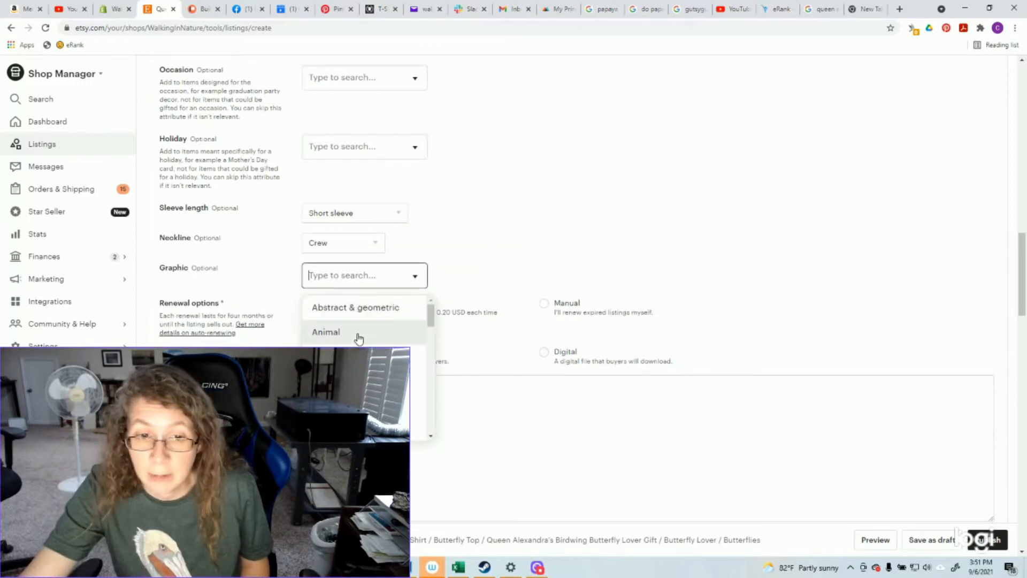
click(357, 335)
Begin the description with "Did you know that Queen Alexandra's Birdwing Butterflies are the largest butterfly in the world?".
scroll(606, 213, down, 4)
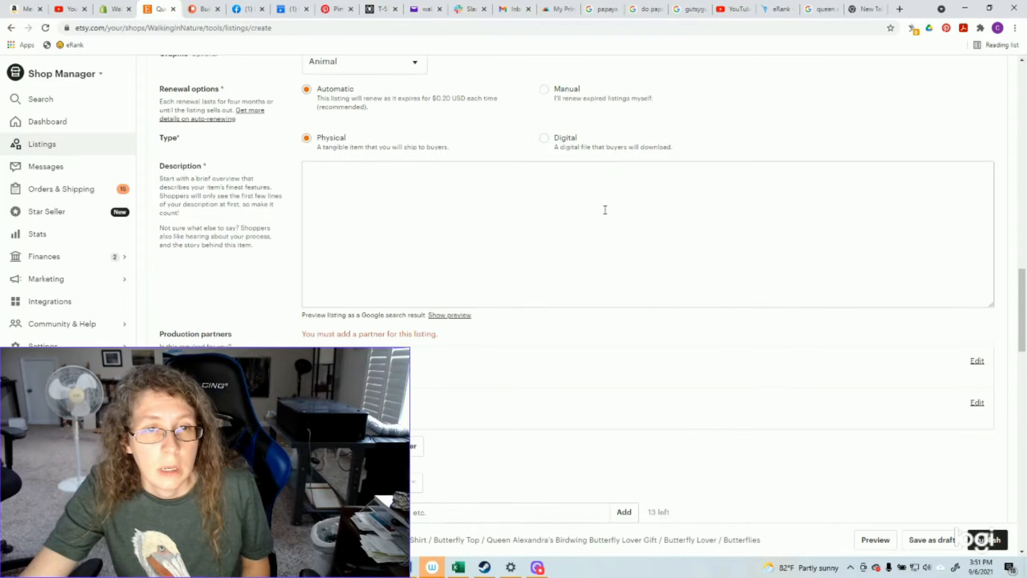
scroll(605, 210, down, 1)
click(338, 134)
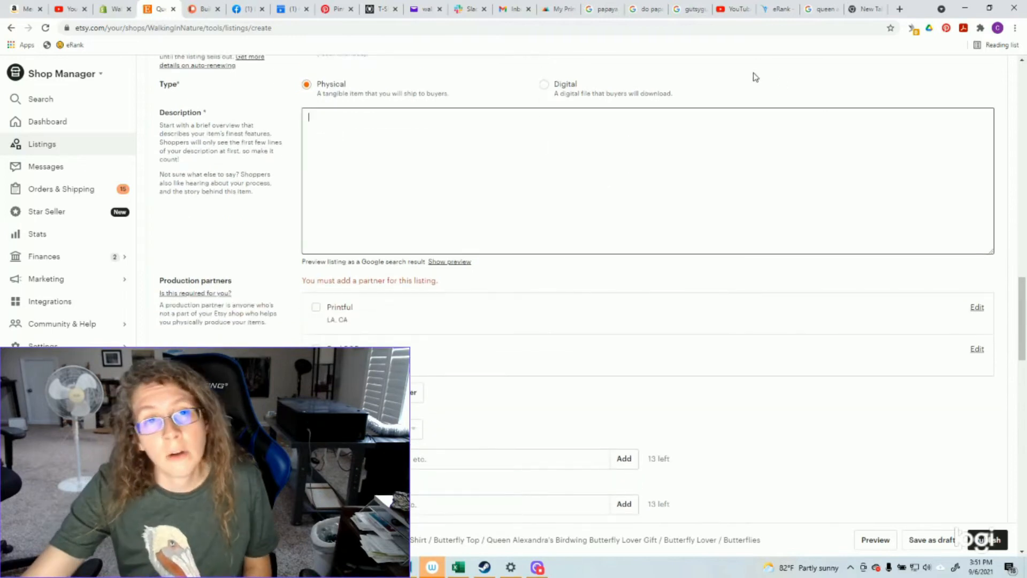
scroll(679, 176, up, 1)
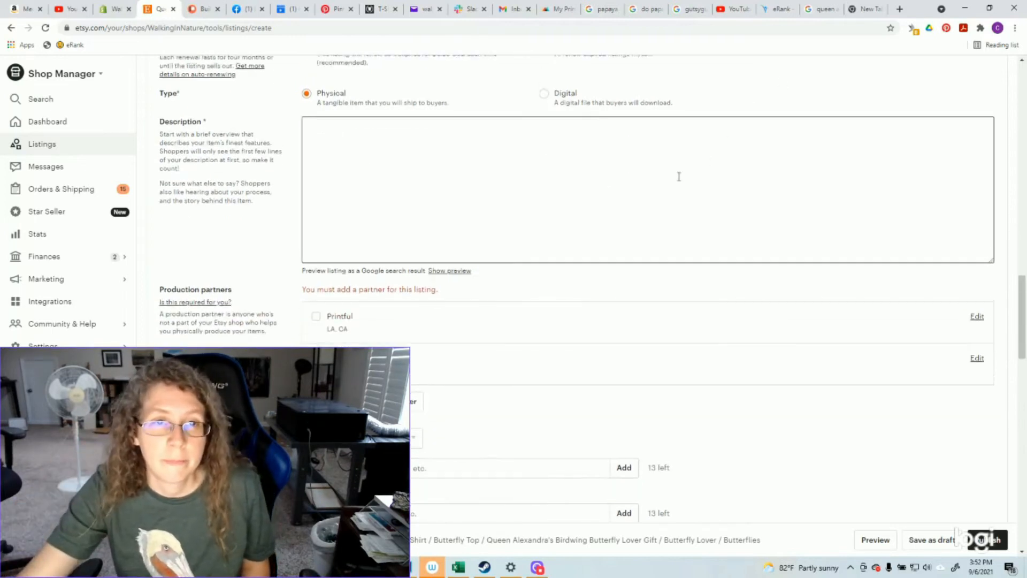
scroll(679, 176, up, 3)
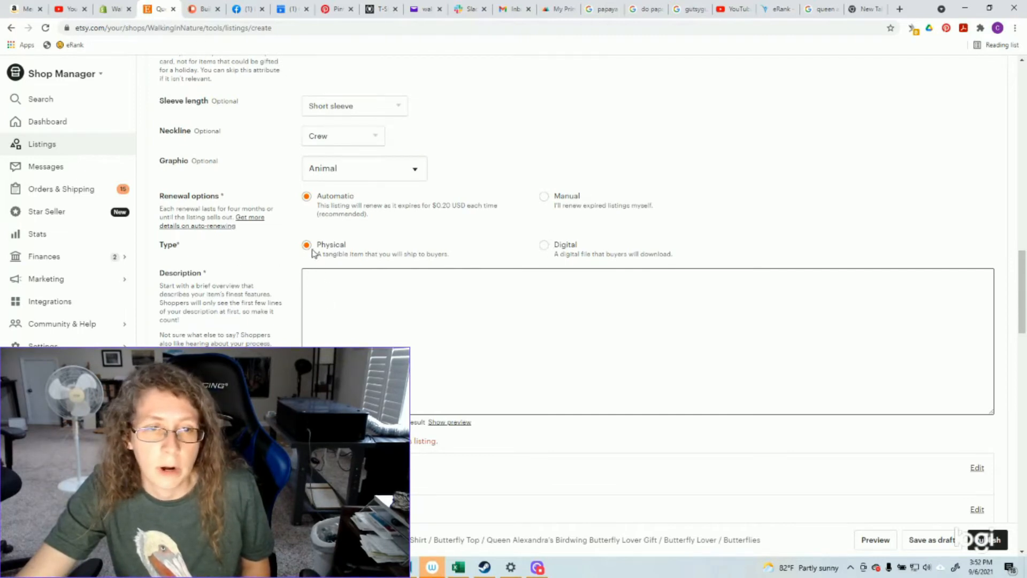
scroll(331, 249, down, 3)
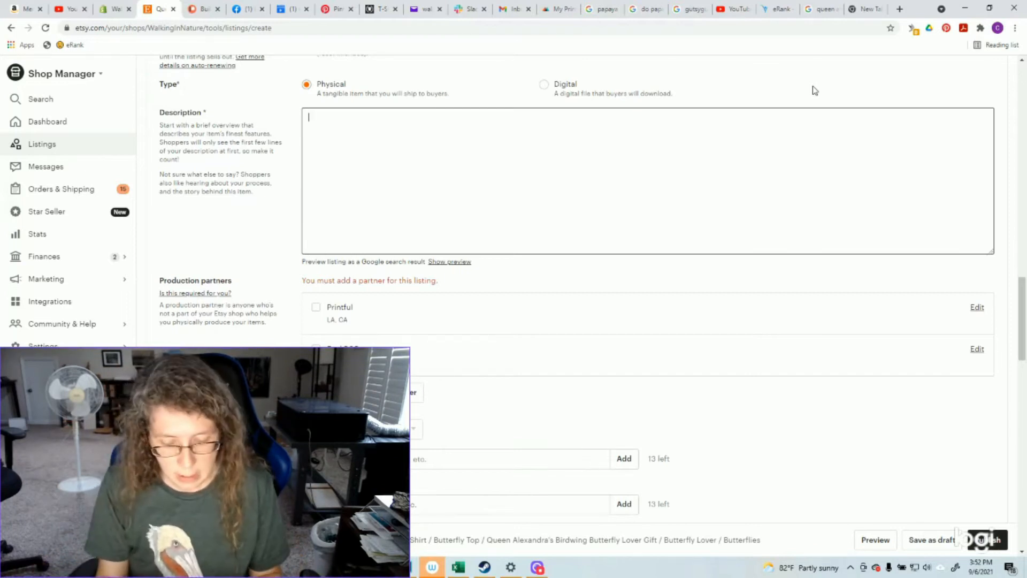
text(Q)
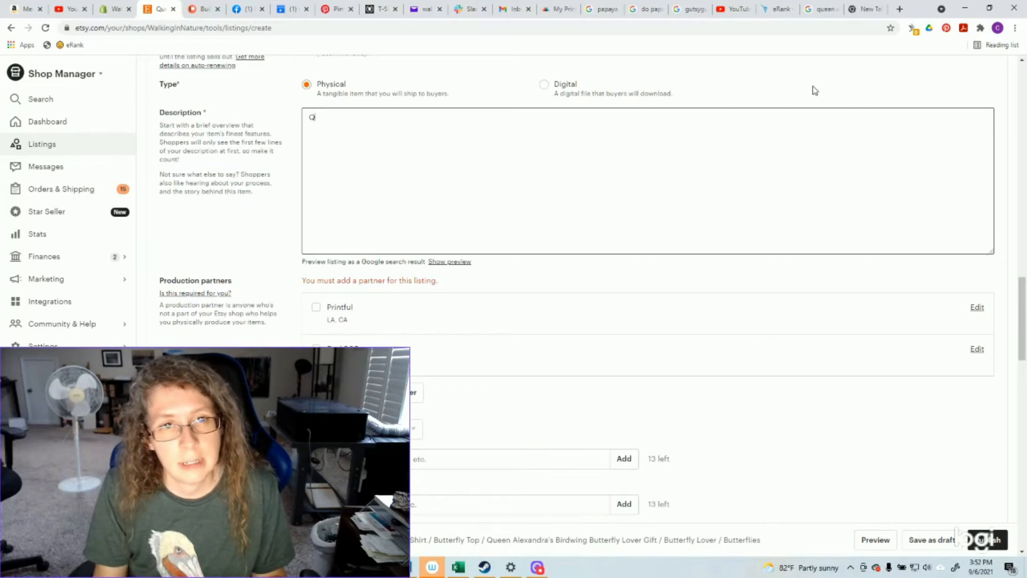
key(BackSpace)
text(Did you know that )
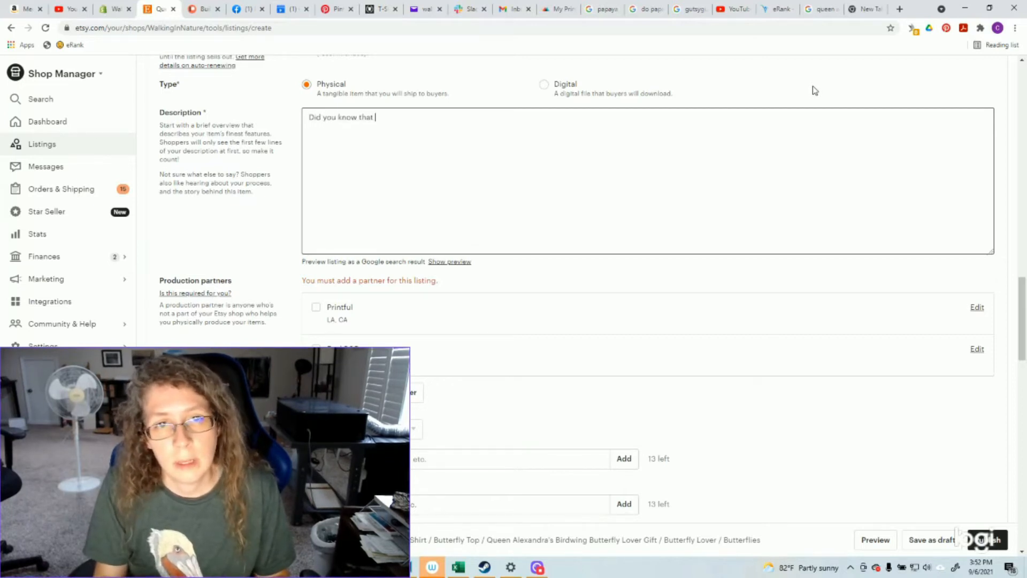
text(Queen Alexandra's Butte)
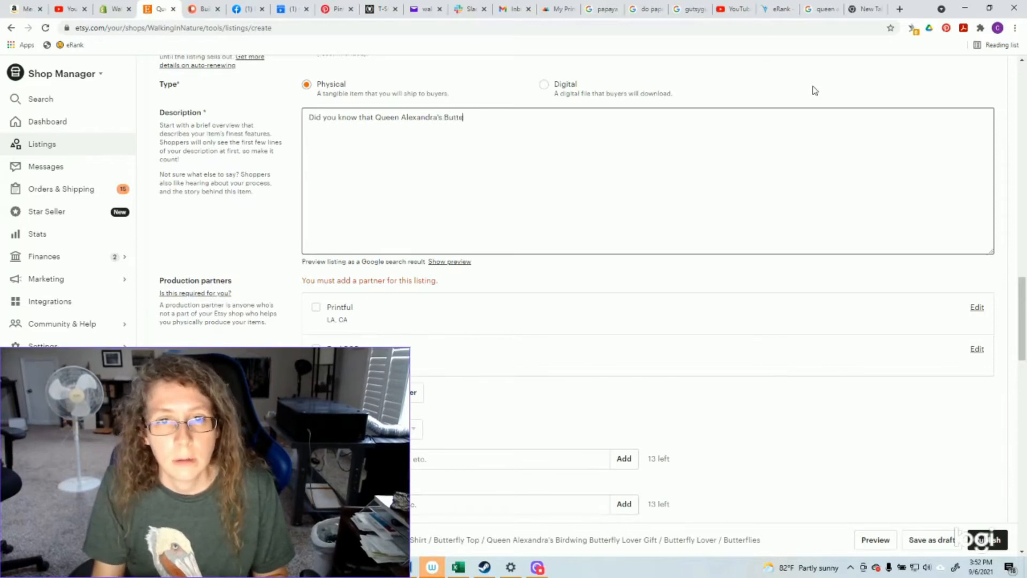
key(BackSpace)
key(BackSpace)
key(BackSpace)
key(BackSpace)
text(irdwing Butterflies are the lar)
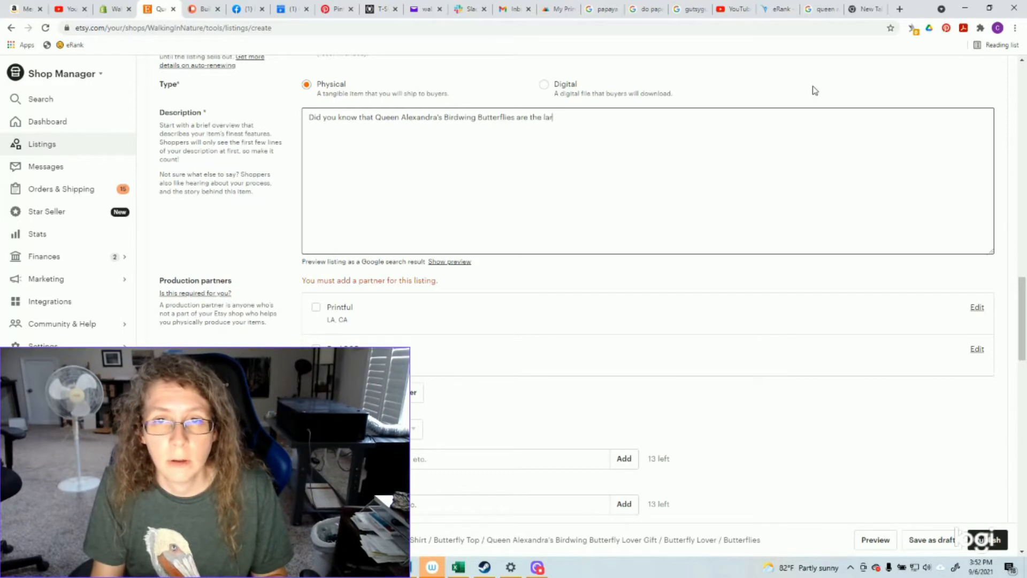
text(gest butterfly in the wo)
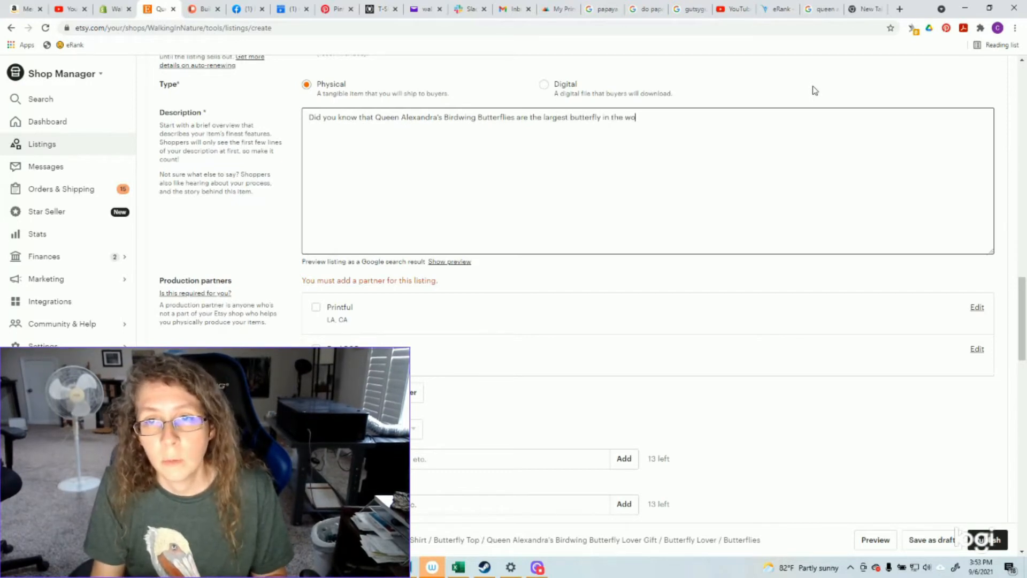
text(rld?  The fe)
Continue the description with the sentence "The females have a wingspan that reaches up to 11 inches.".
text(males have a wingspan that)
text( reaches up to 11)
text( f)
text(nches.)
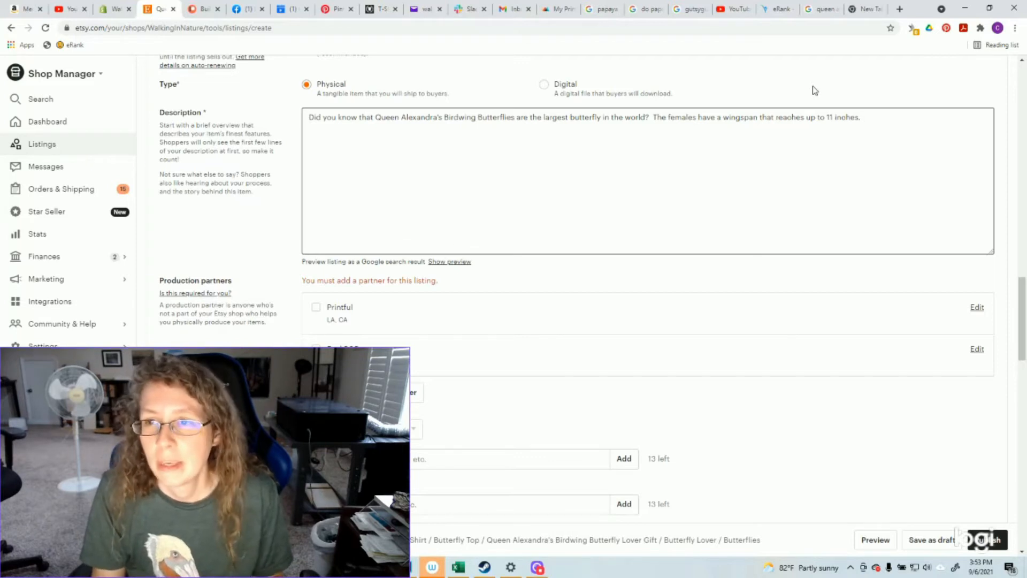
Add "This shirt is not the largest shirt in the world, but it is still soft!" to the description.
text(This shirt is not the largets shi)
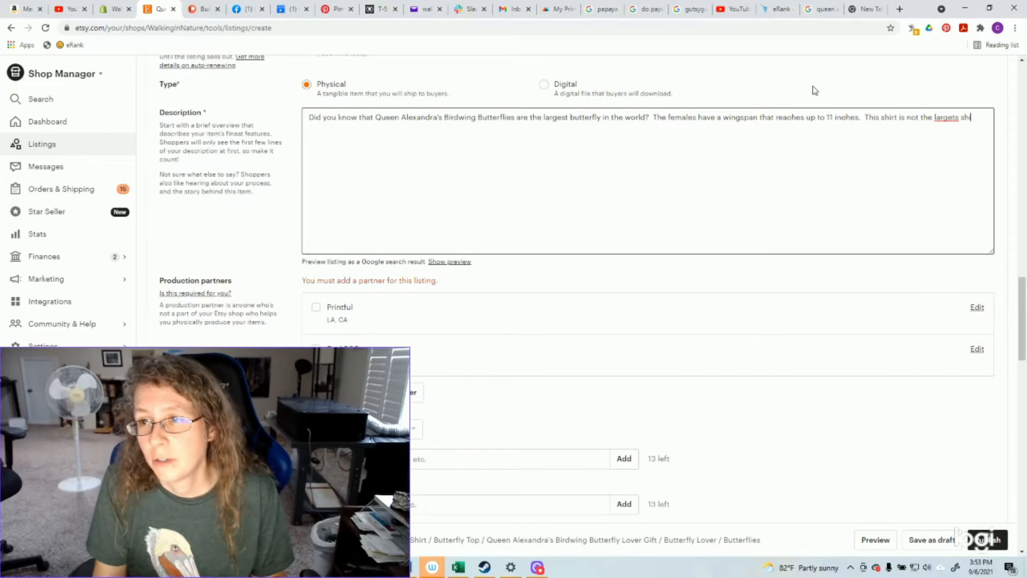
key(BackSpace)
key(BackSpace)
key(BackSpace)
key(BackSpace)
key(BackSpace)
key(BackSpace)
text(st shirt in the world, )
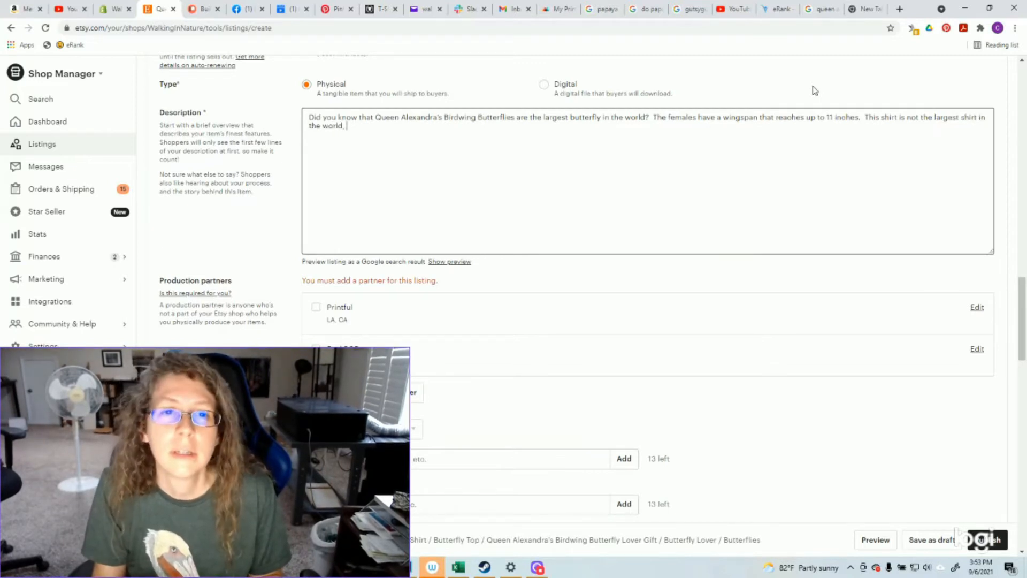
text(but it is still )
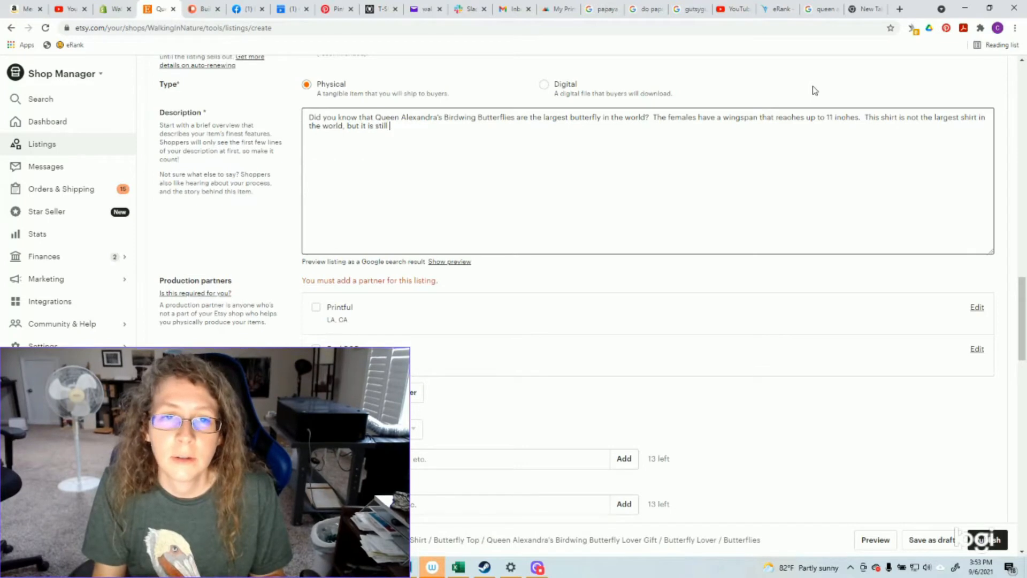
text(soft!  Show your)
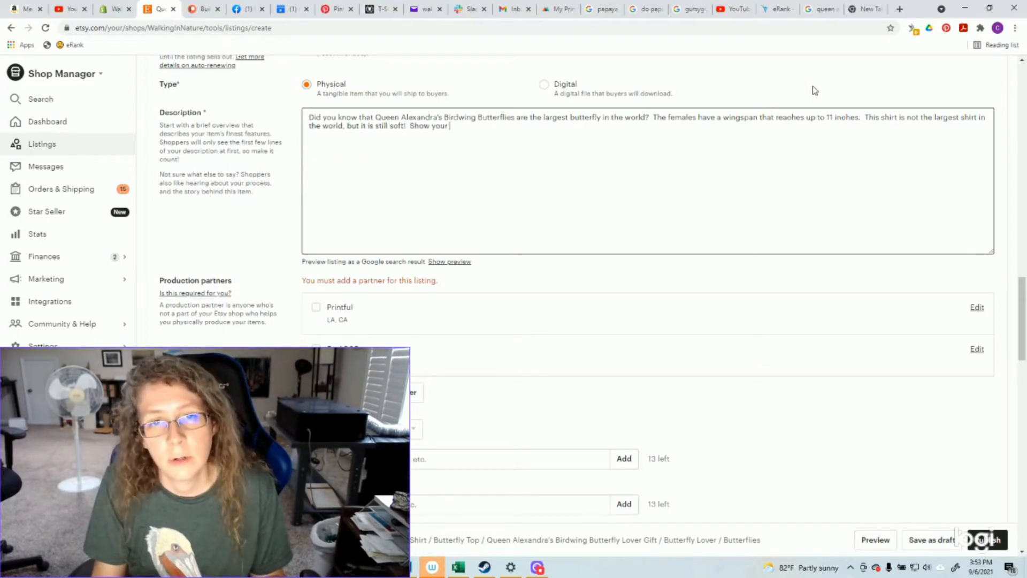
Finish the opening paragraph with "Show your love for these beautiful butterflies without the worry of bumping into its wings.".
text( love for these)
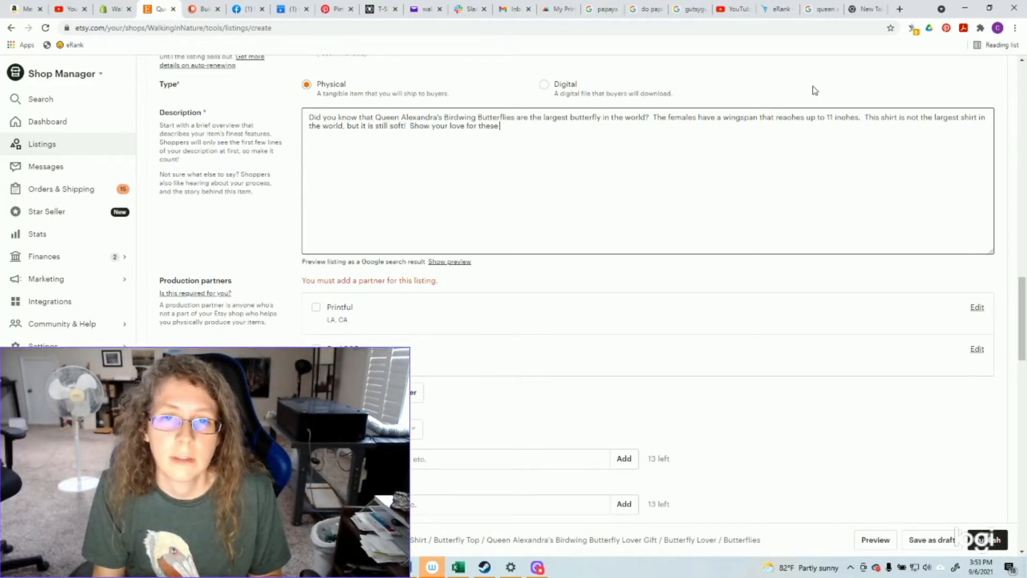
text( beautiful)
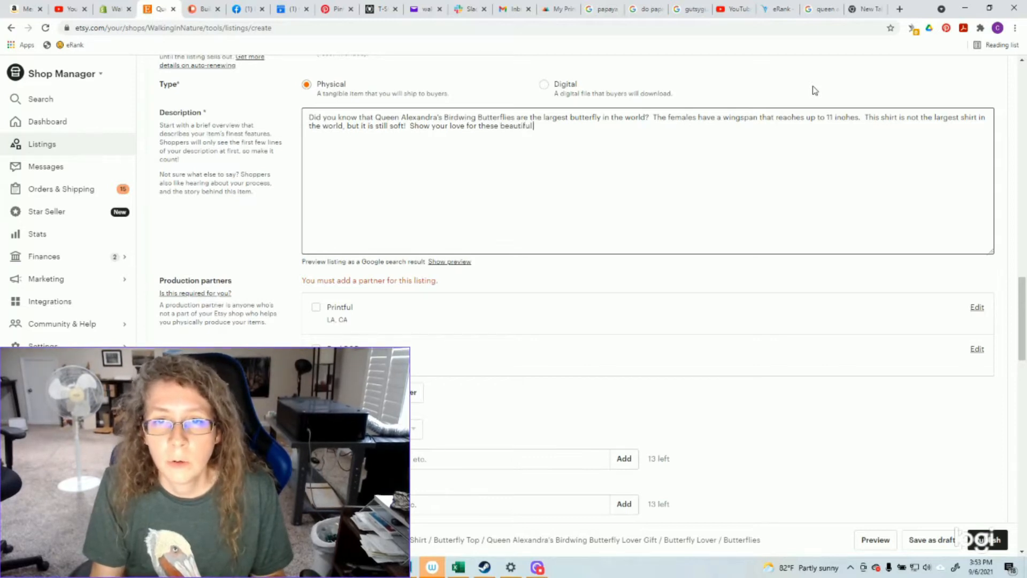
text( butterflies)
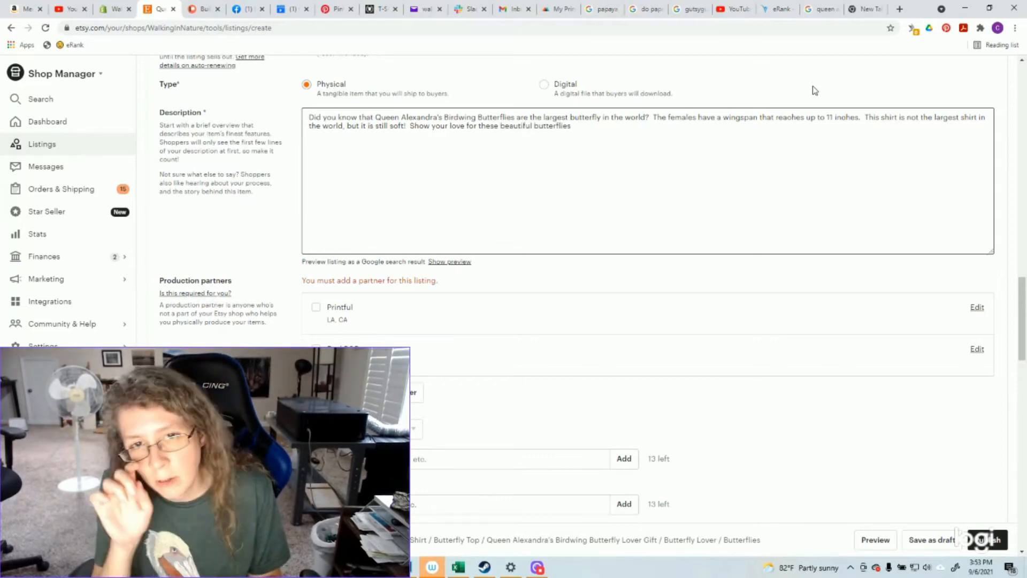
text( w)
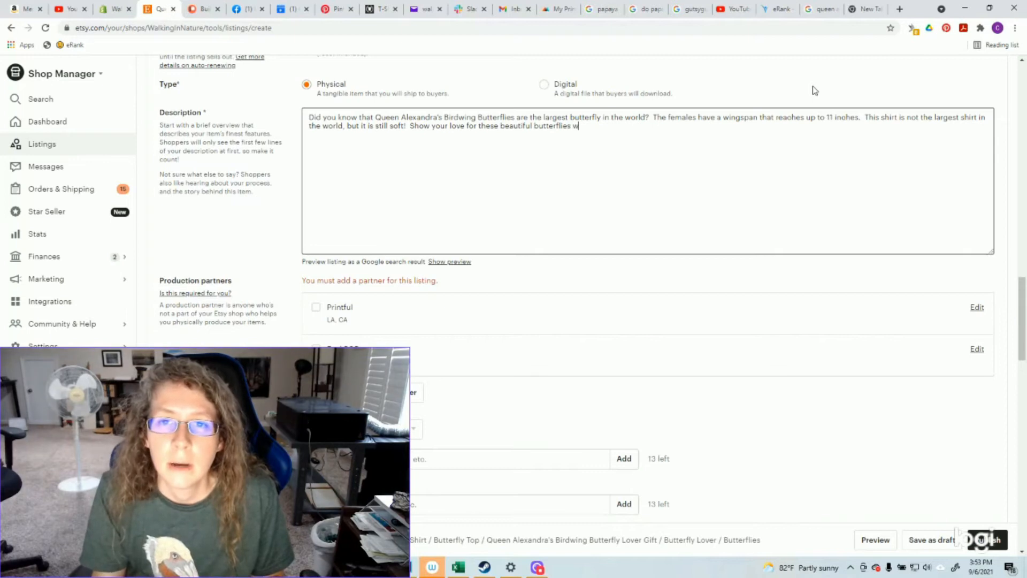
text(ithout the worry of)
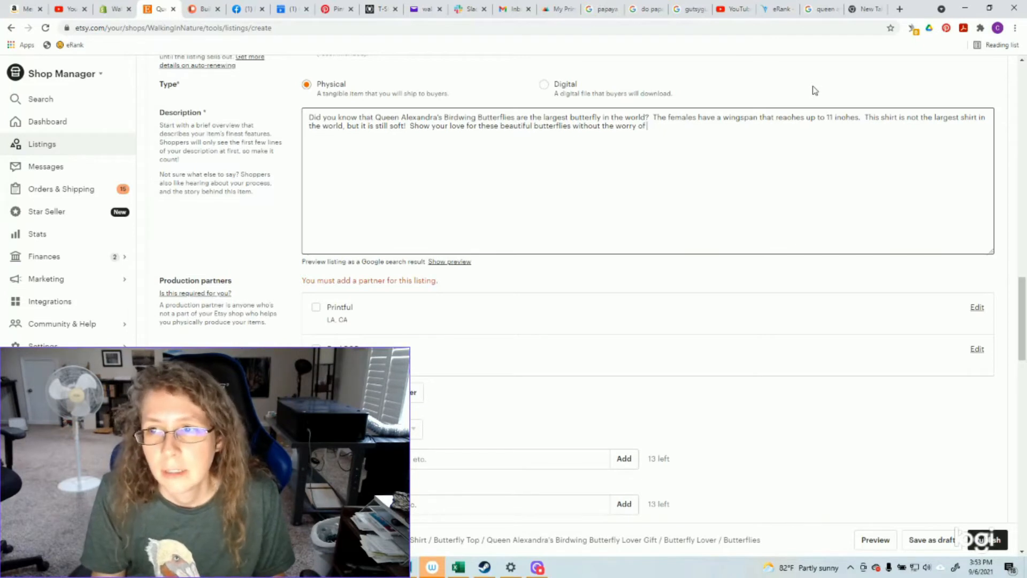
text(urting)
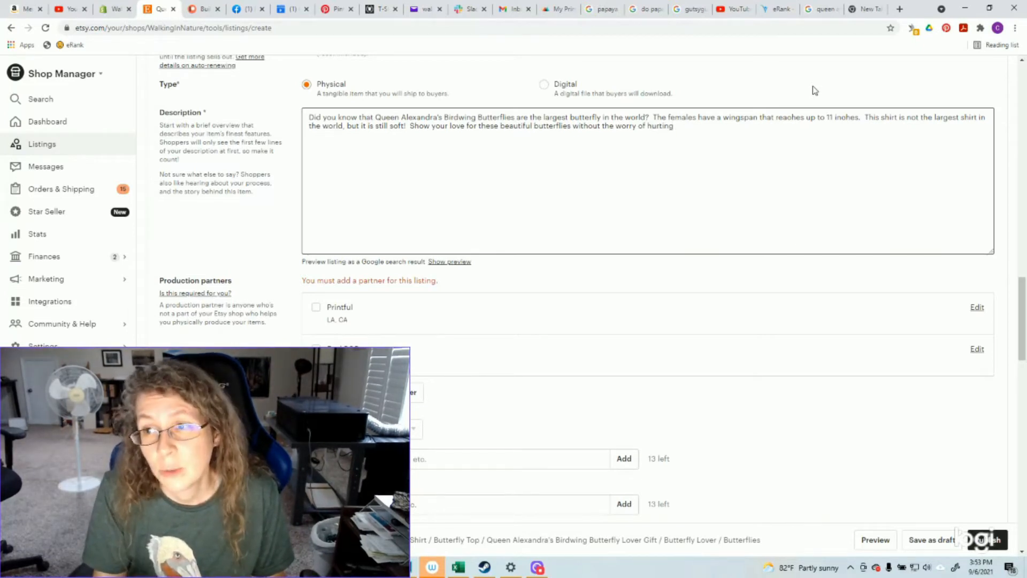
key(BackSpace)
key(BackSpace)
key(BackSpace)
key(BackSpace)
key(BackSpace)
key(BackSpace)
key(BackSpace)
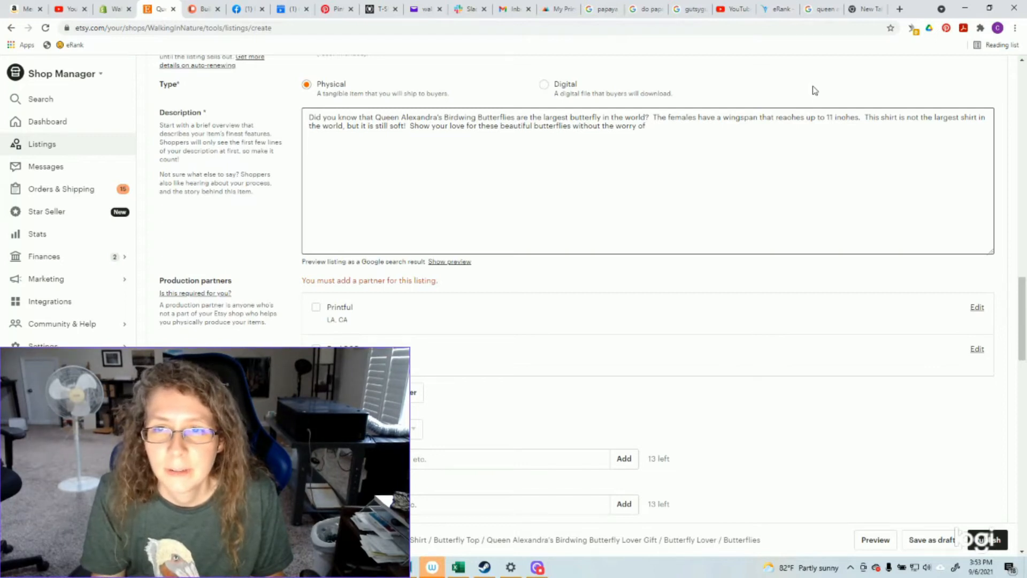
text(bumping into it)
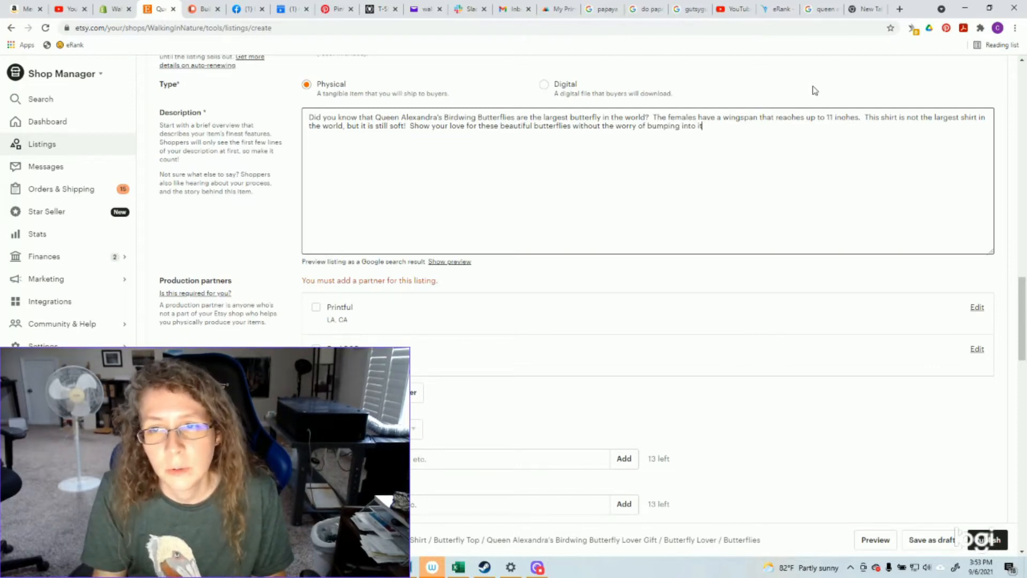
text(s wings.)
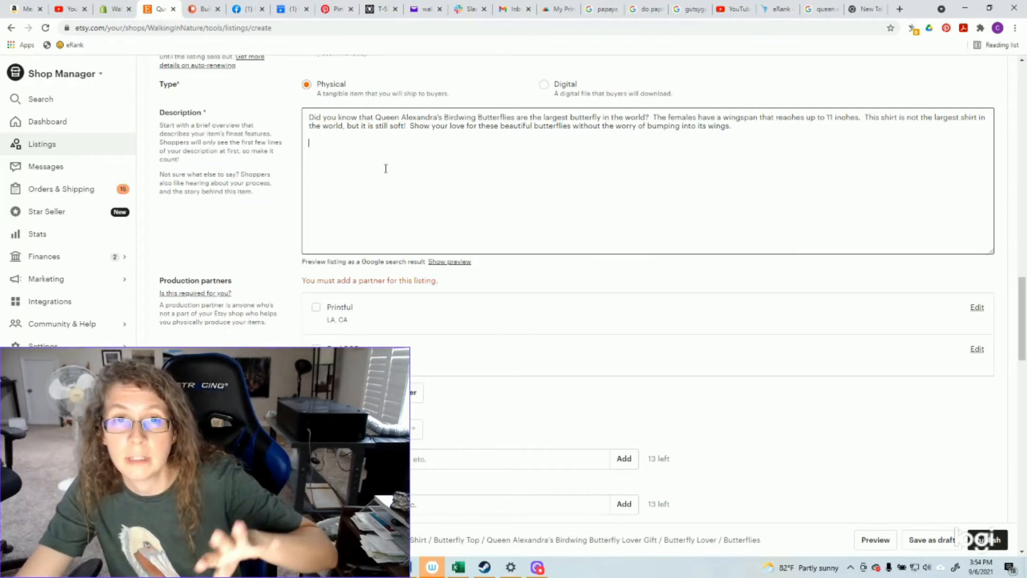
Paste the standard shirt details on fabric, fit, washing, printing and shipping below the opening paragraph, and check the dashed dividers and eco-friendly lines.
key(ctrl+v)
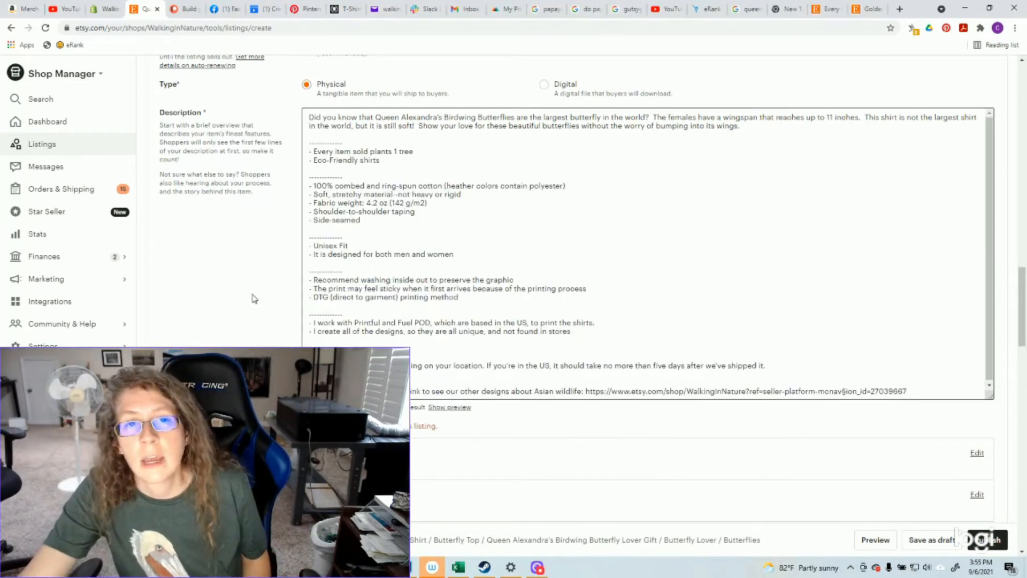
scroll(309, 250, up, 2)
drag(309, 250, 350, 251)
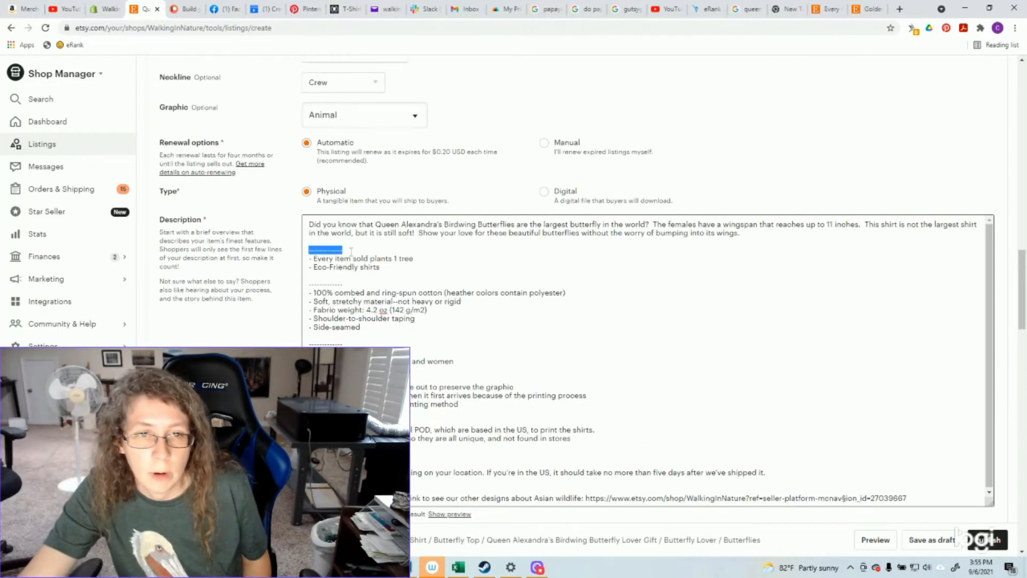
drag(349, 286, 304, 285)
click(412, 301)
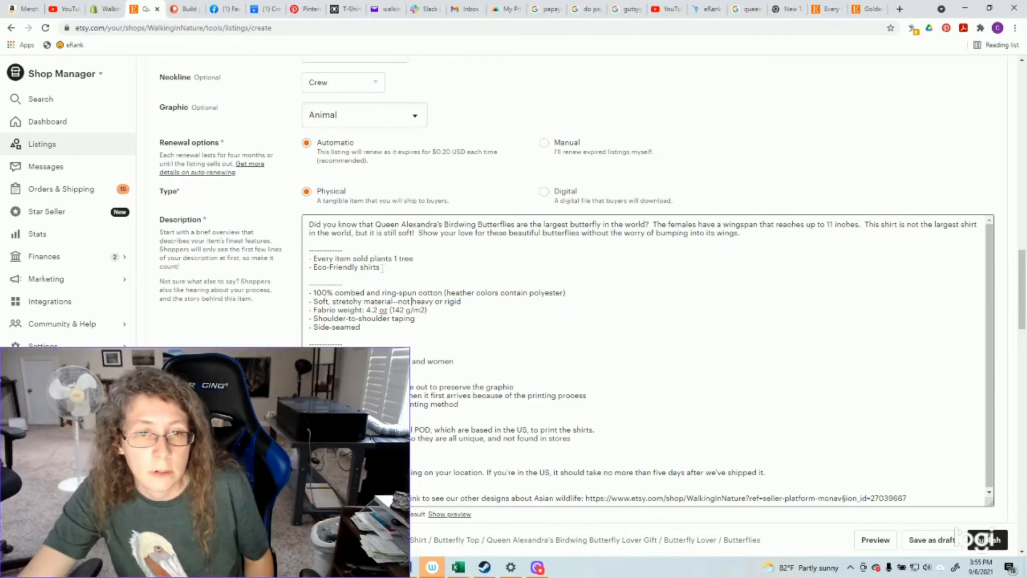
drag(380, 267, 306, 258)
click(392, 270)
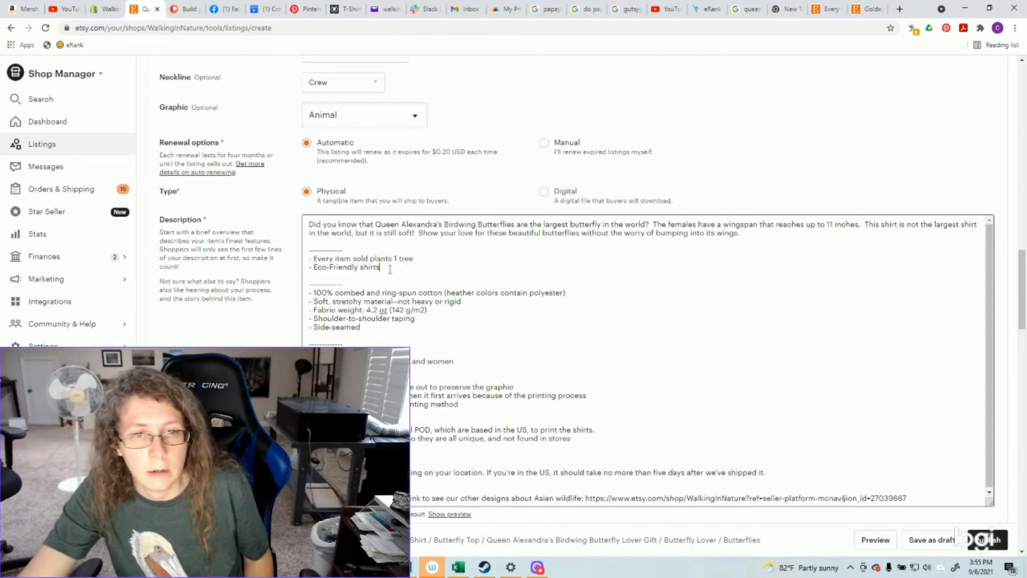
Review the description's lines on tree planting, eco-friendly shirts, fabric details and the unisex fit for men and women.
drag(415, 258, 311, 259)
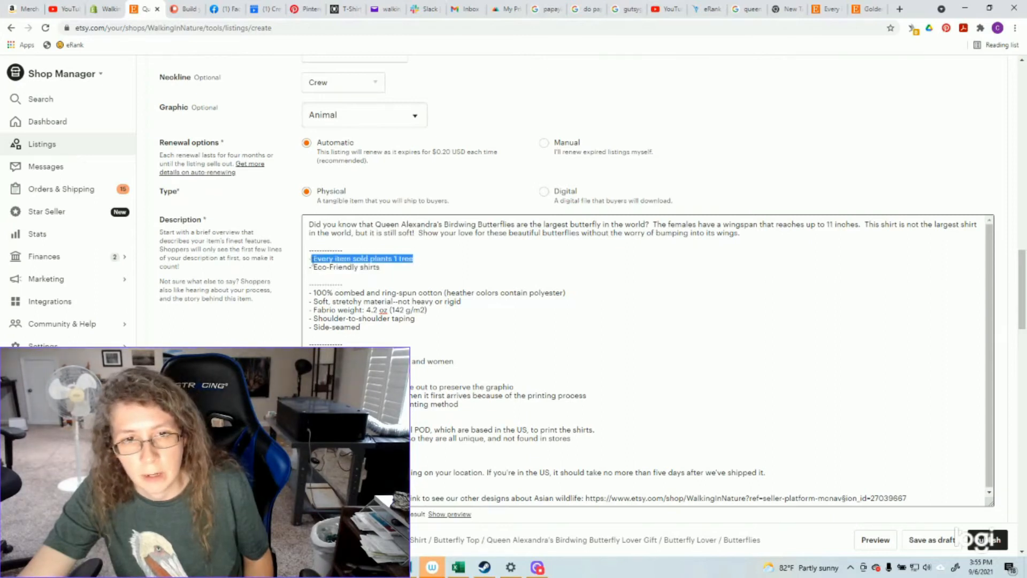
click(369, 272)
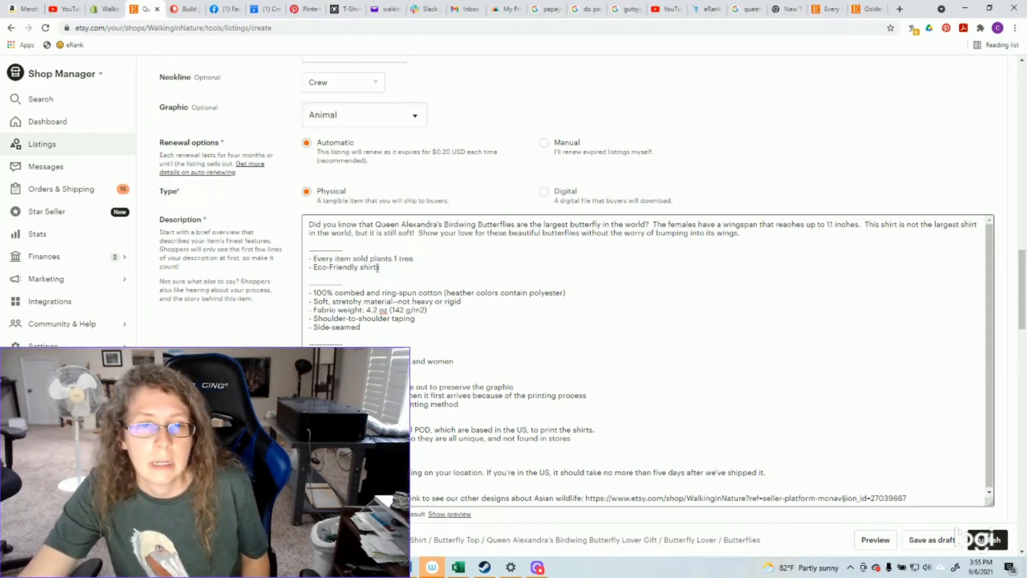
drag(376, 267, 316, 269)
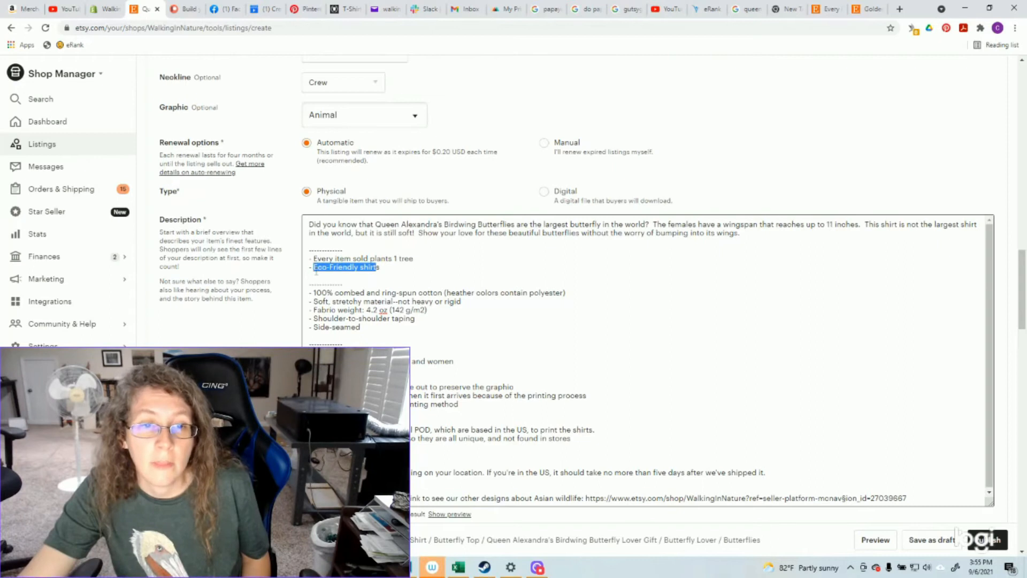
click(400, 269)
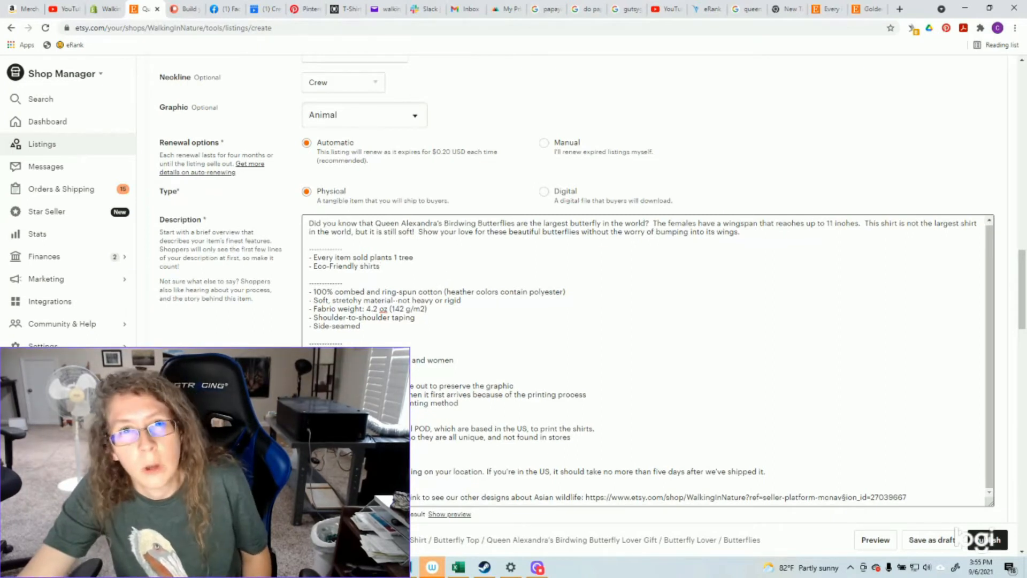
scroll(270, 335, down, 1)
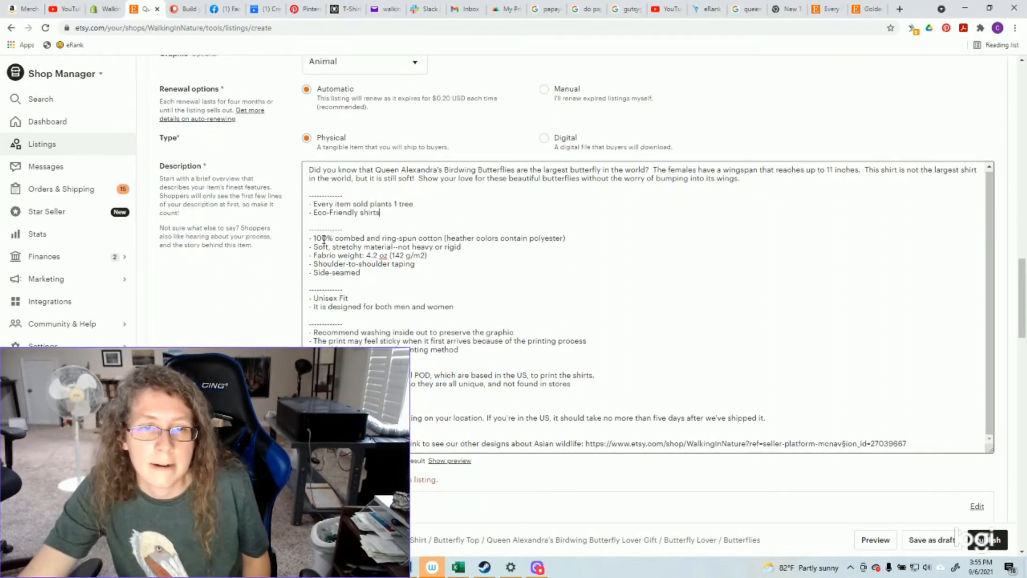
drag(315, 238, 376, 282)
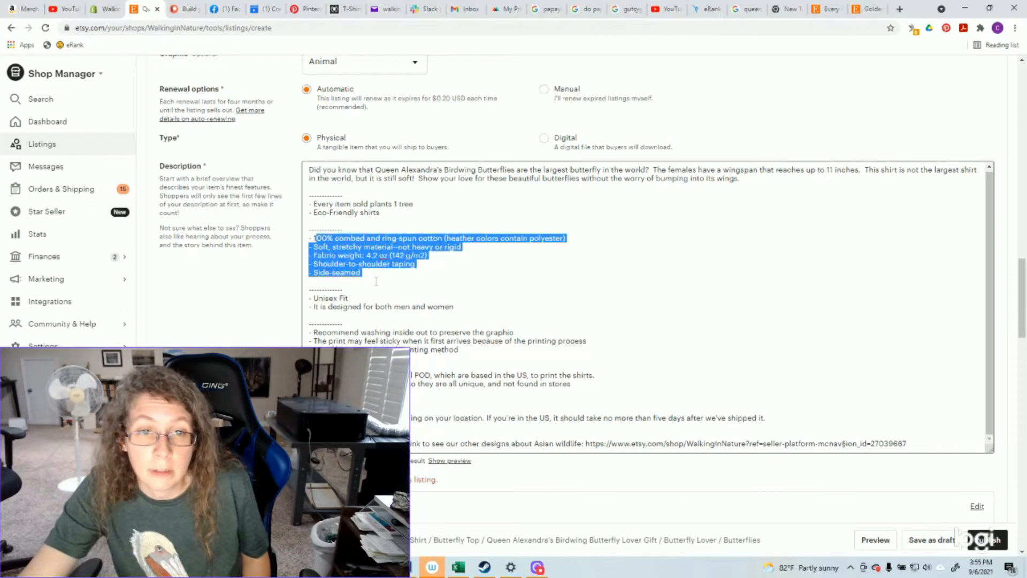
click(404, 285)
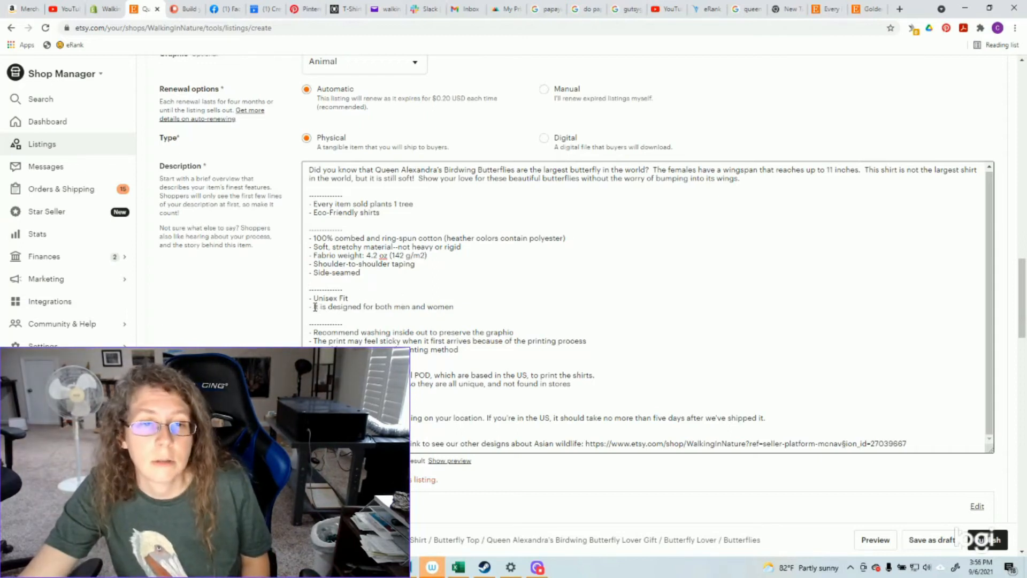
drag(314, 306, 477, 311)
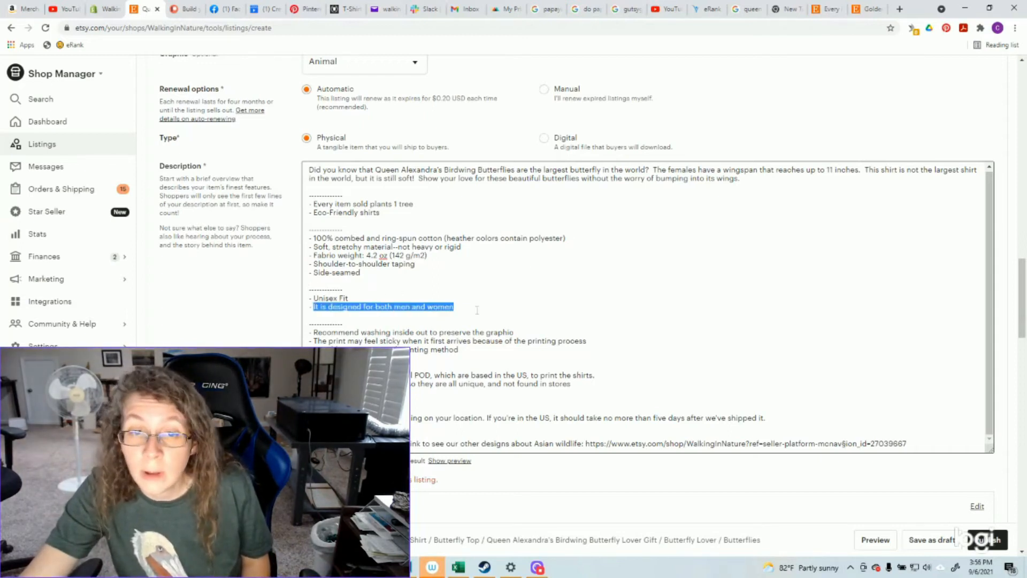
click(535, 292)
Read through the washing, printing and delivery lines, and check the closing shop link to the Asian wildlife designs.
scroll(672, 282, down, 3)
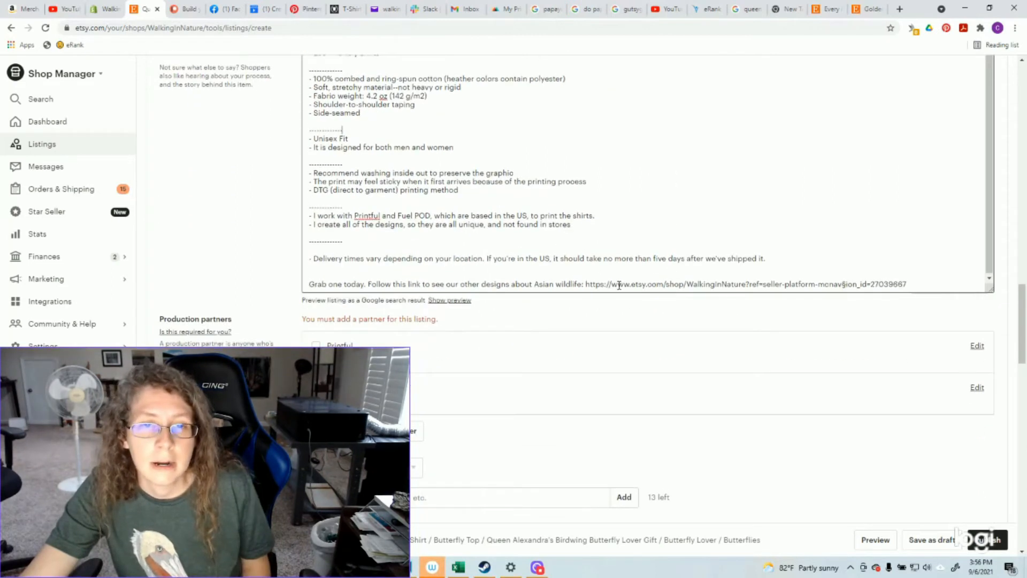
scroll(642, 273, up, 3)
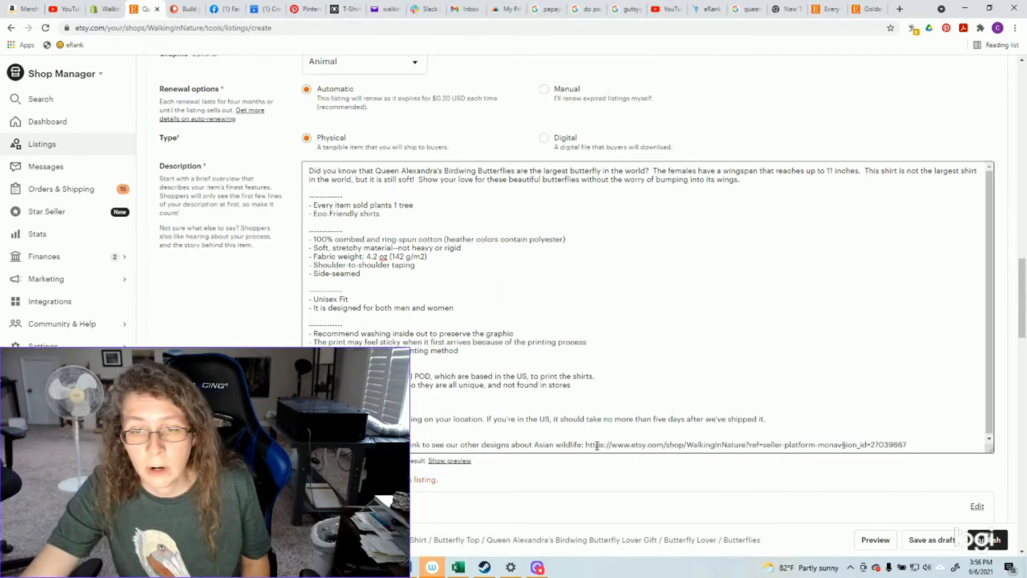
drag(587, 446, 914, 448)
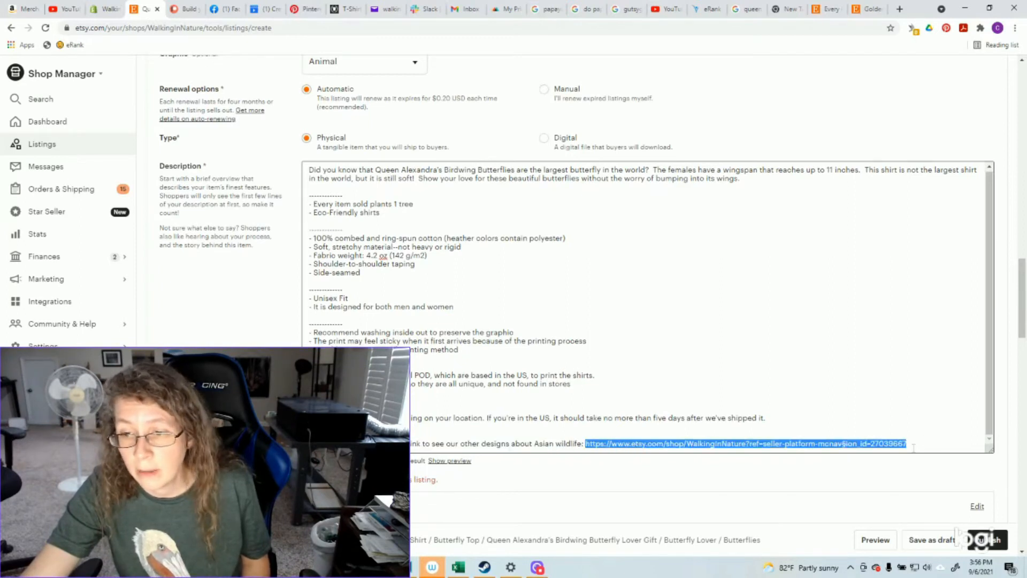
click(545, 441)
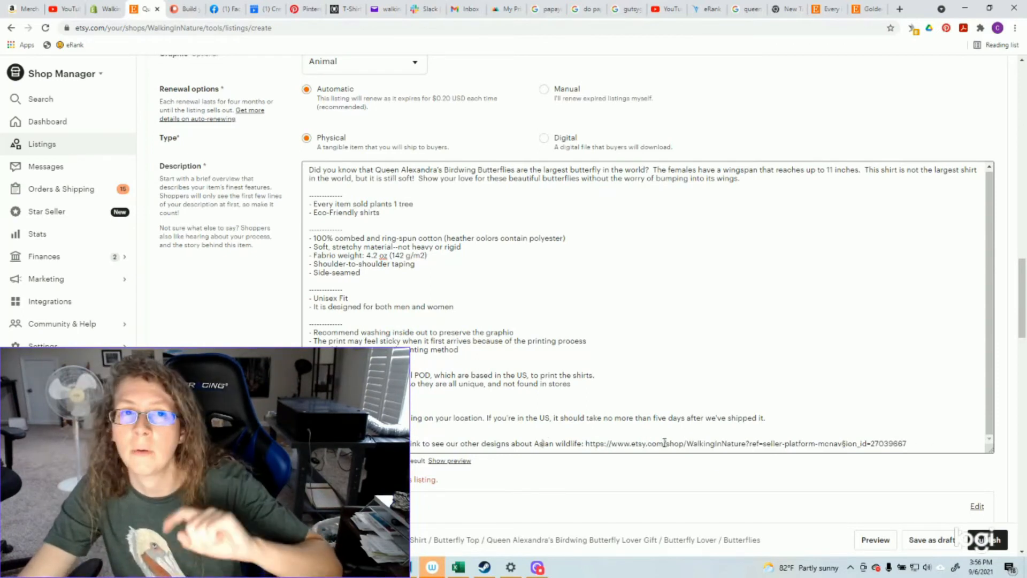
scroll(221, 329, down, 1)
scroll(220, 328, down, 3)
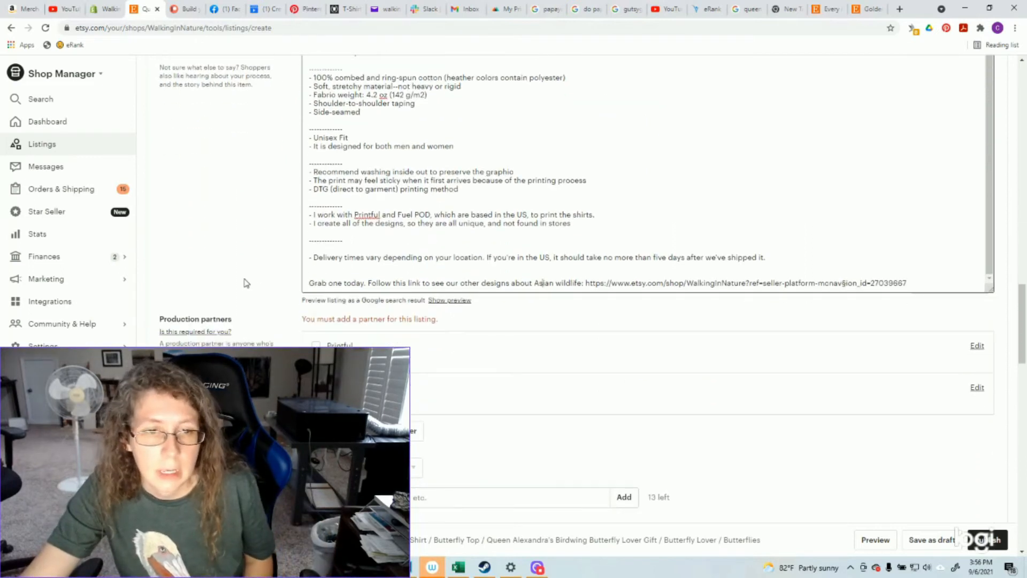
Choose both Printful and Fuel POD as the production partners for the listing.
scroll(274, 284, up, 6)
scroll(273, 301, down, 1)
scroll(273, 302, down, 8)
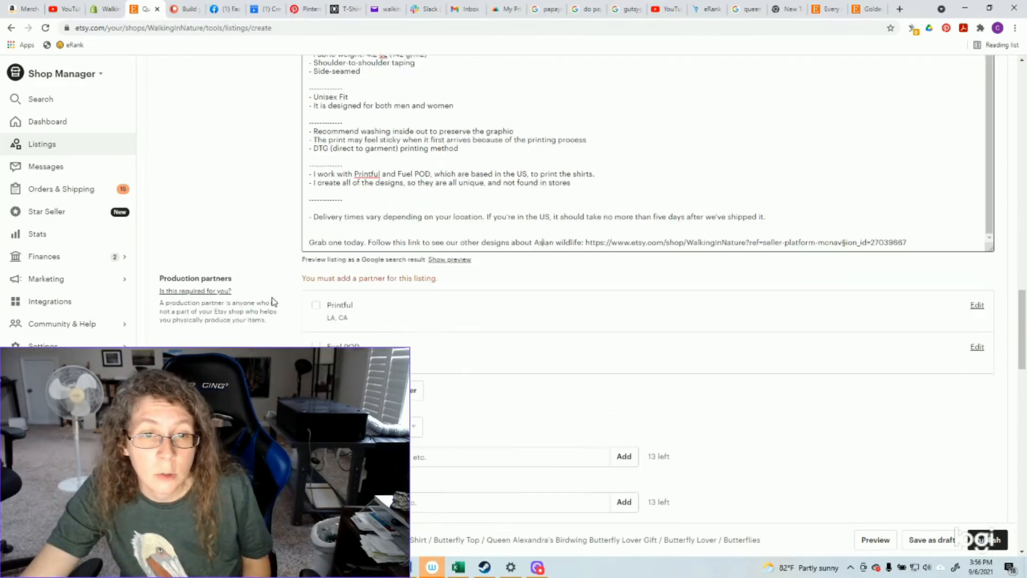
click(315, 239)
click(315, 264)
Assign the listing to the Asian Wildlife shop section.
scroll(224, 280, down, 1)
click(362, 290)
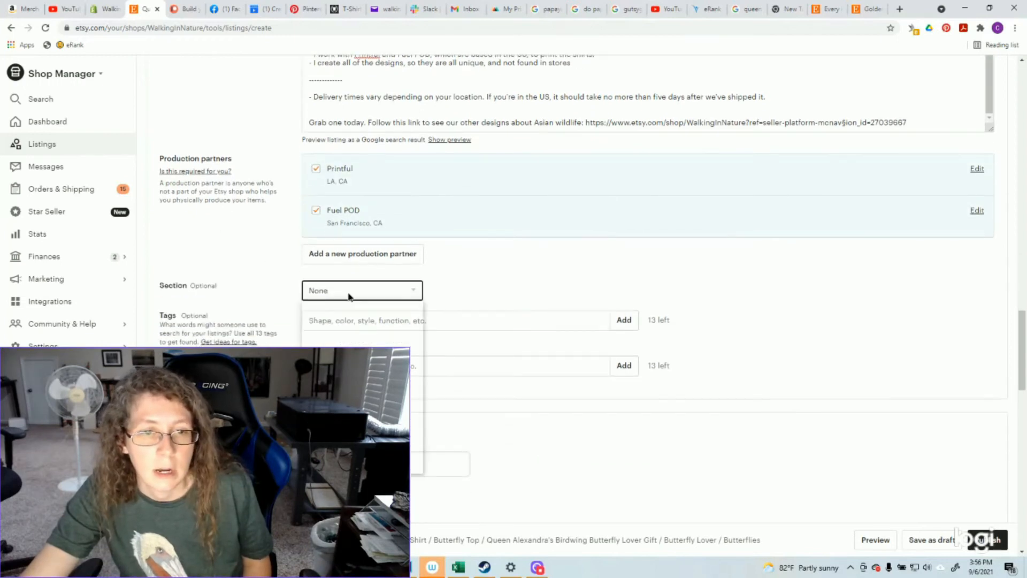
click(375, 372)
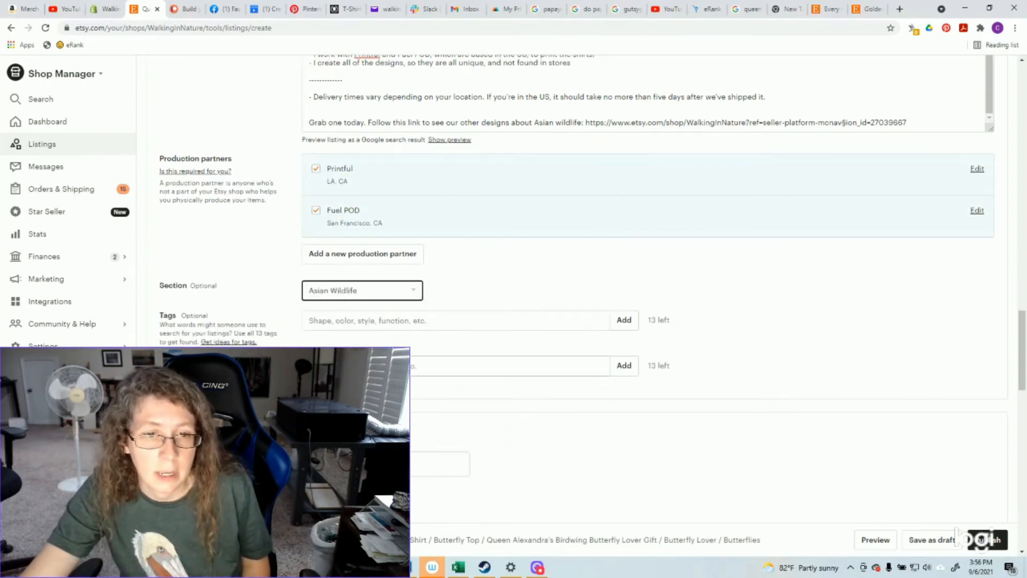
Try to add the tag "birdwing butterfly shirt women", shorten it to "birdwing butterfly shirt", and clear the entry.
click(346, 320)
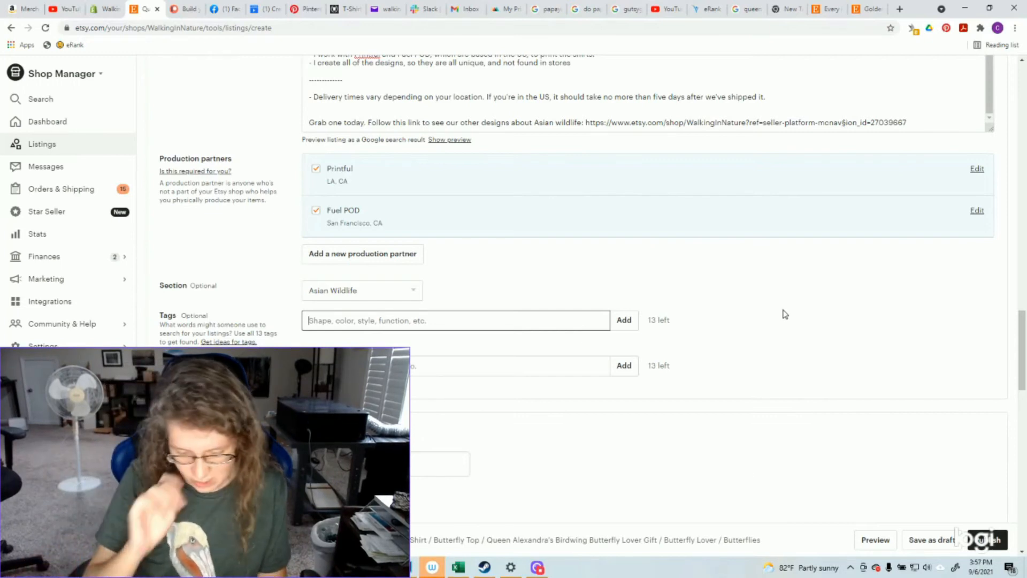
text(birdwing butterf)
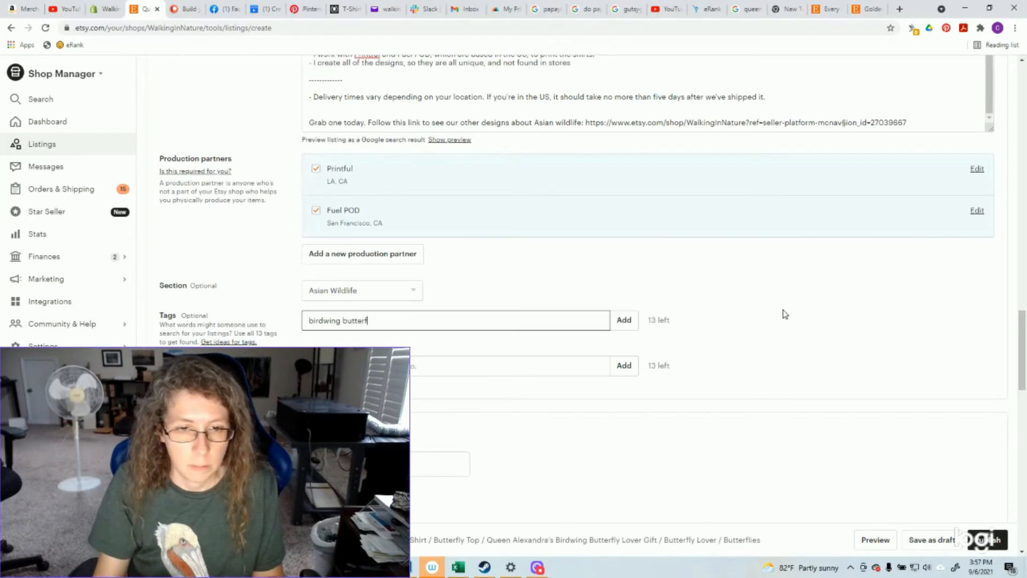
text(ly shirt women)
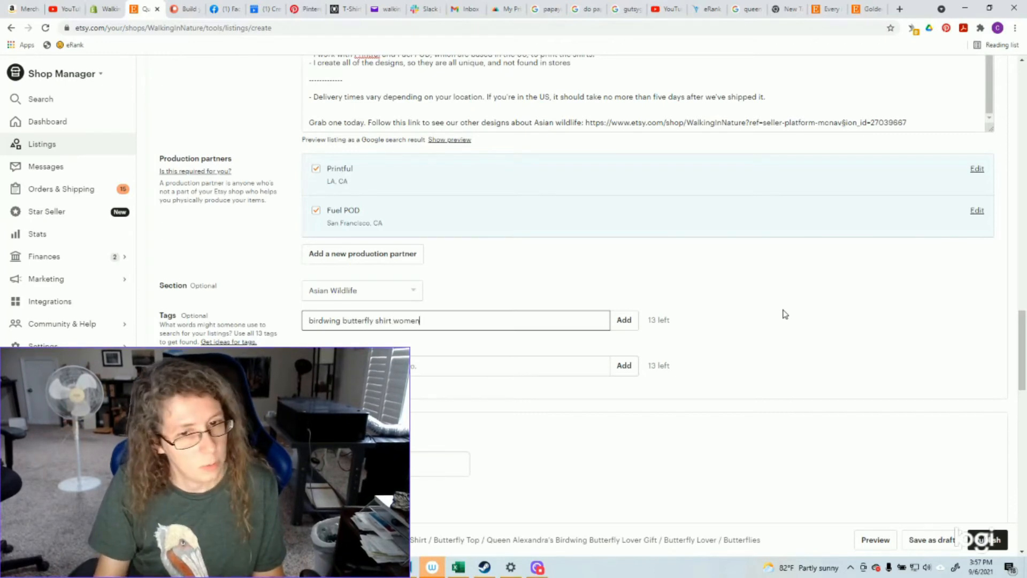
key(BackSpace)
key(BackSpace)
key(BackSpace)
key(BackSpace)
key(BackSpace)
key(BackSpace)
key(BackSpace)
key(BackSpace)
key(BackSpace)
key(BackSpace)
key(BackSpace)
key(BackSpace)
key(BackSpace)
key(BackSpace)
key(BackSpace)
key(BackSpace)
key(BackSpace)
key(BackSpace)
key(BackSpace)
key(BackSpace)
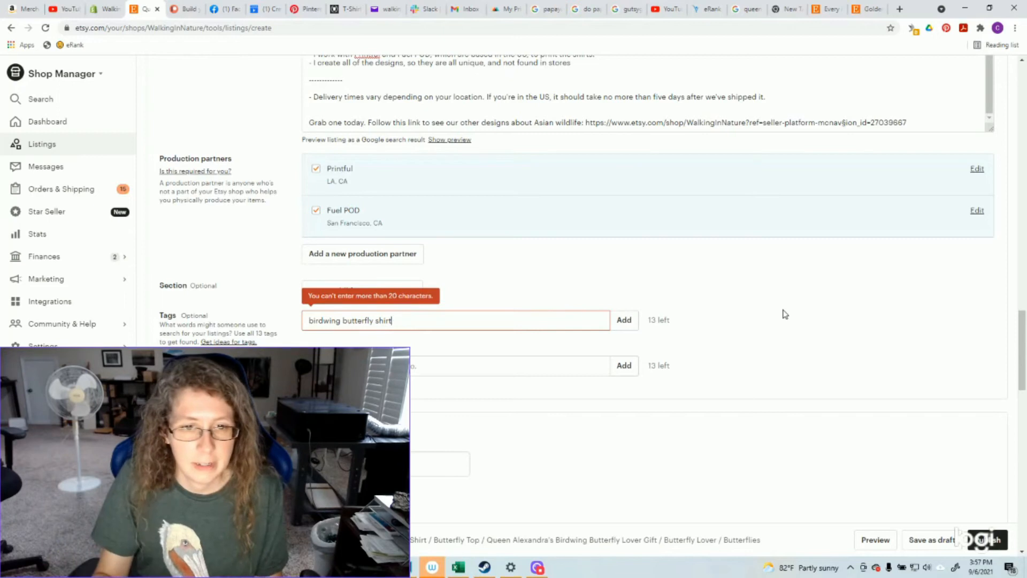
key(BackSpace)
key(BackSpace)
key(BackSpace)
key(BackSpace)
key(BackSpace)
key(BackSpace)
key(BackSpace)
key(BackSpace)
key(BackSpace)
Try to add the tag "butterfly shirt women" and clear the entry again.
text(butterfl)
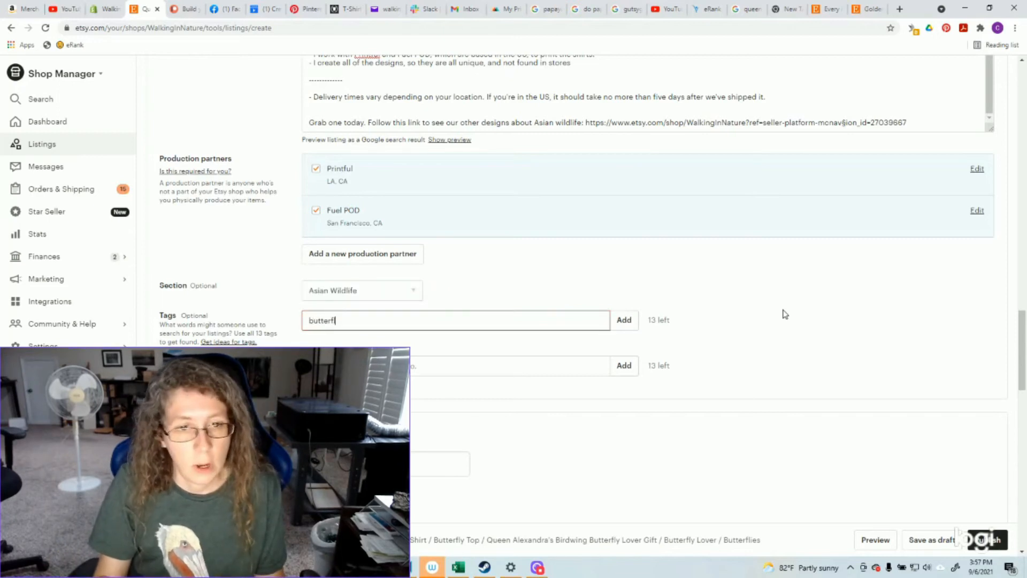
text(y shirt wome)
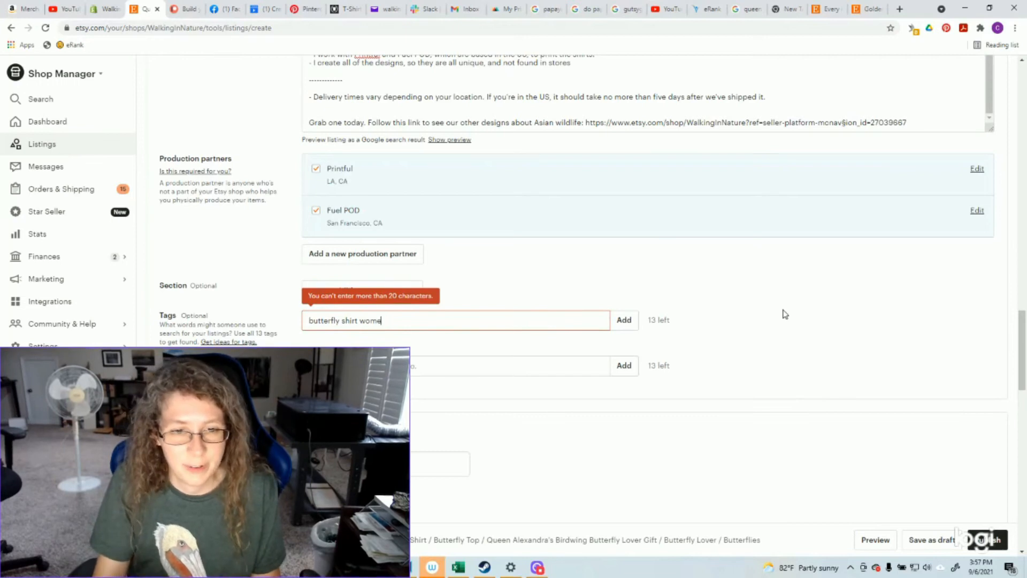
key(BackSpace)
key(BackSpace)
key(BackSpace)
key(BackSpace)
key(BackSpace)
key(BackSpace)
key(BackSpace)
key(BackSpace)
key(BackSpace)
key(BackSpace)
key(BackSpace)
key(BackSpace)
key(BackSpace)
key(BackSpace)
key(BackSpace)
Add the tags "butterfly women" and "butterfly men" to the listing.
text(butter)
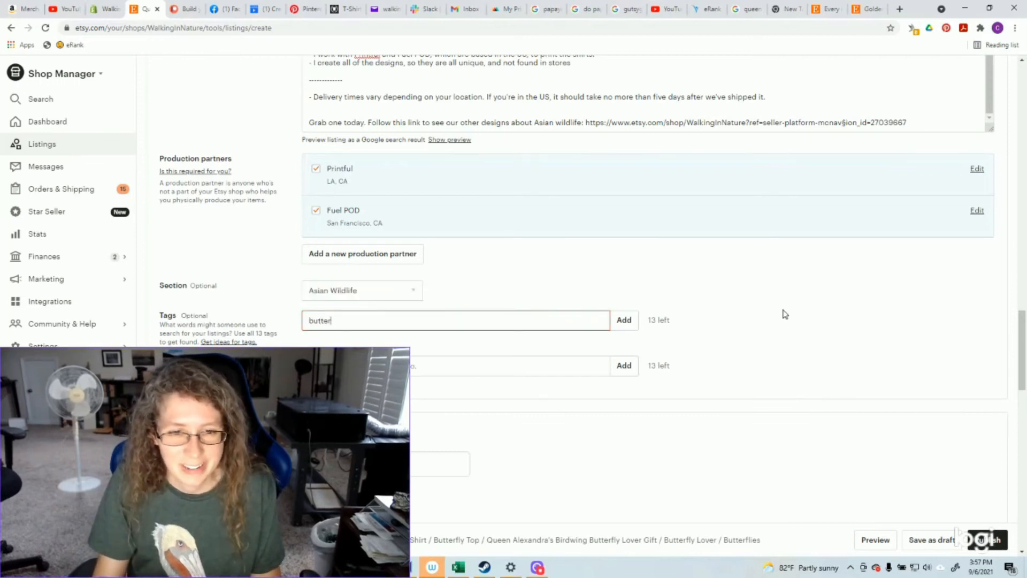
text(fly women)
key(Return)
text(butterfly men)
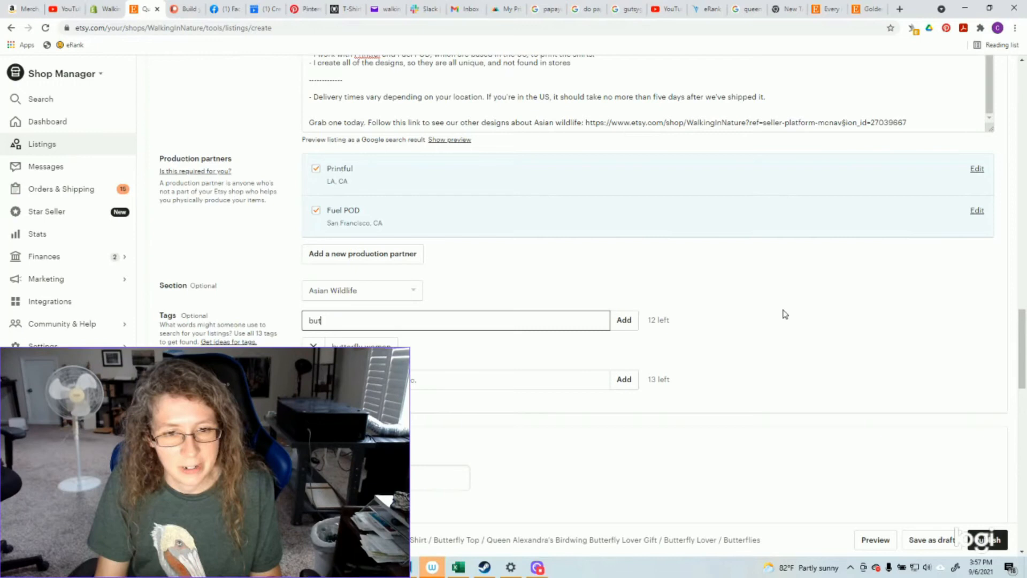
key(Return)
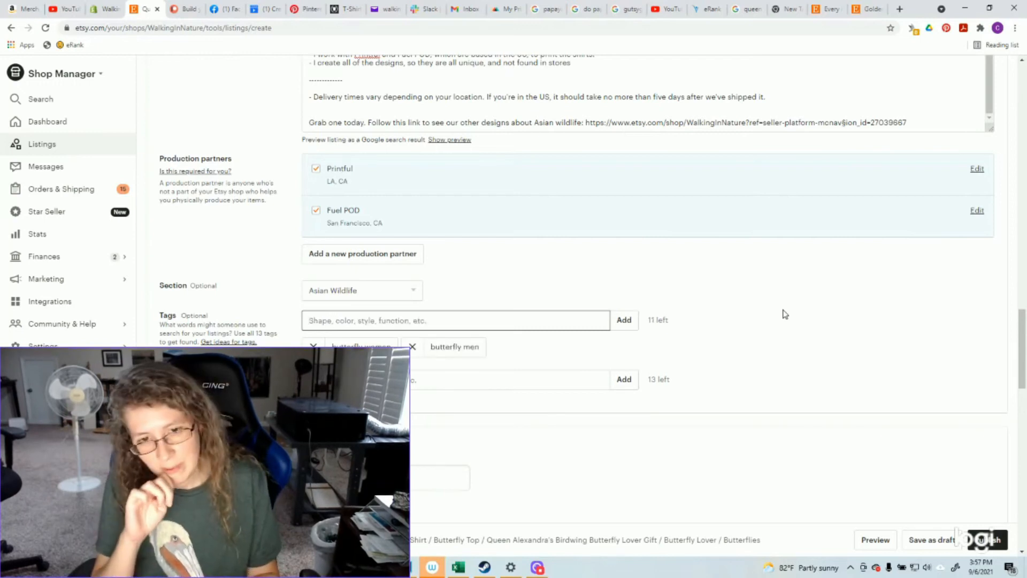
Add the tag "birdwing butterfly", retyping the entry from the start.
text(birdw)
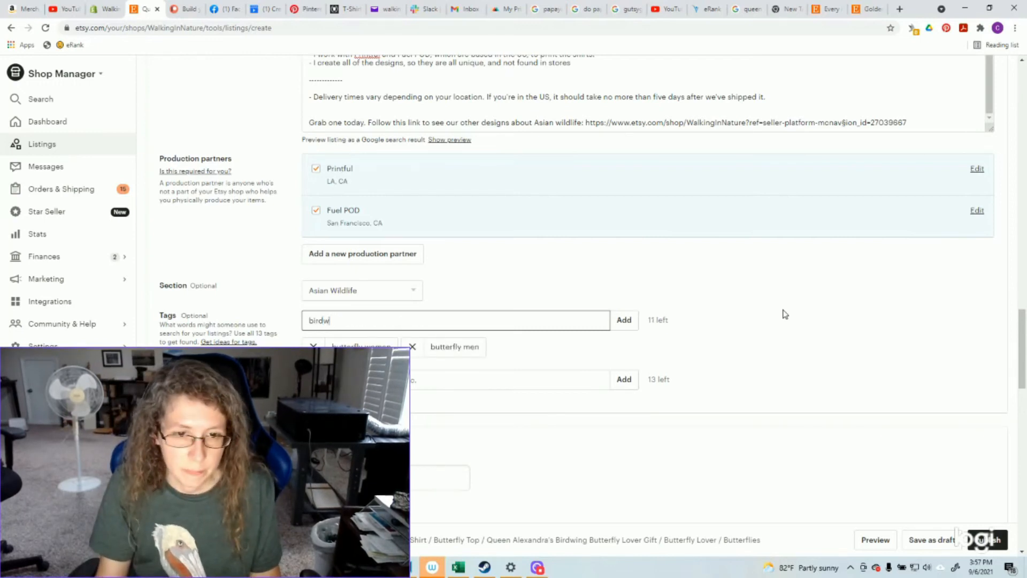
text(ing)
key(BackSpace)
key(BackSpace)
key(BackSpace)
key(BackSpace)
key(BackSpace)
key(BackSpace)
key(BackSpace)
key(BackSpace)
text(blrdwing butterfly)
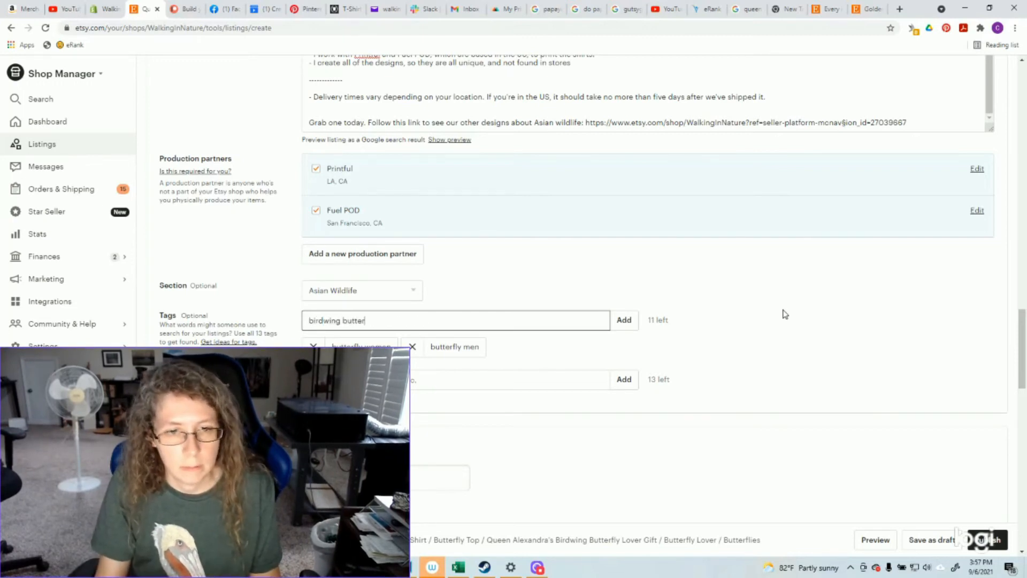
key(Return)
Try the tag "butterfly lover gifts" and shorten it to "butterfly gifts" to add it.
text(butte)
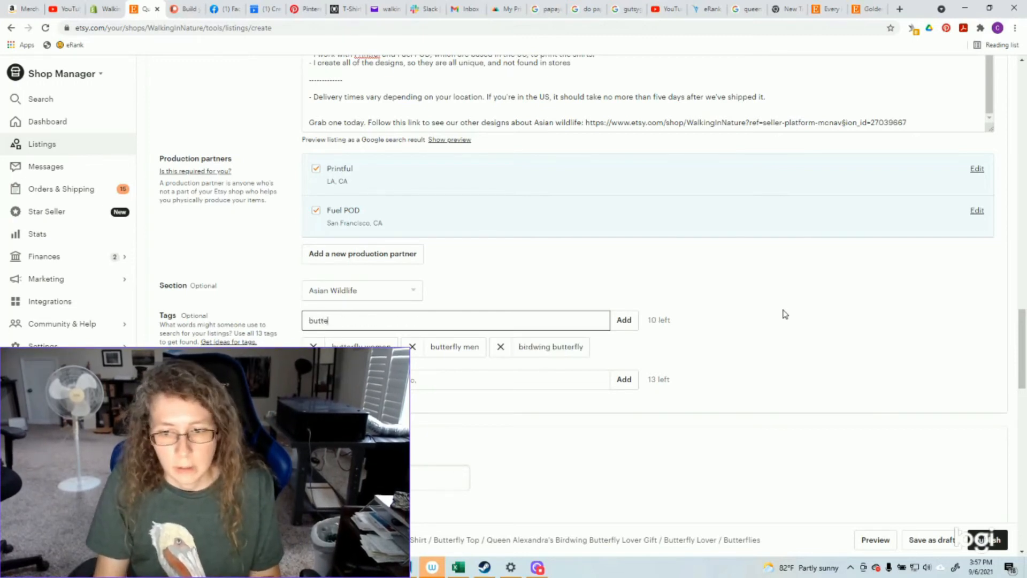
text(rfly lover gifts)
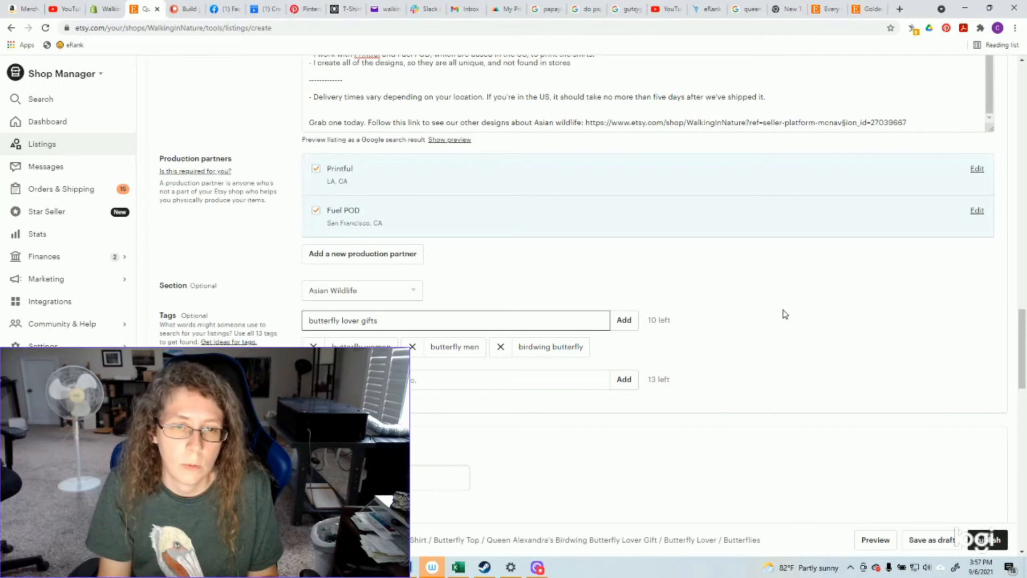
key(Return)
key(BackSpace)
key(BackSpace)
key(BackSpace)
key(BackSpace)
key(BackSpace)
key(BackSpace)
key(BackSpace)
key(BackSpace)
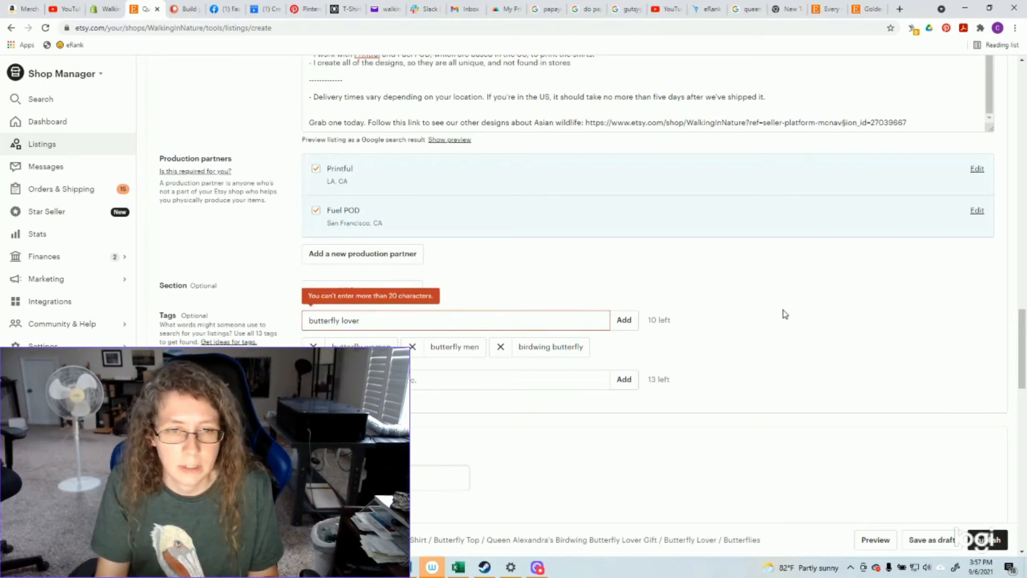
text(gifts)
key(Return)
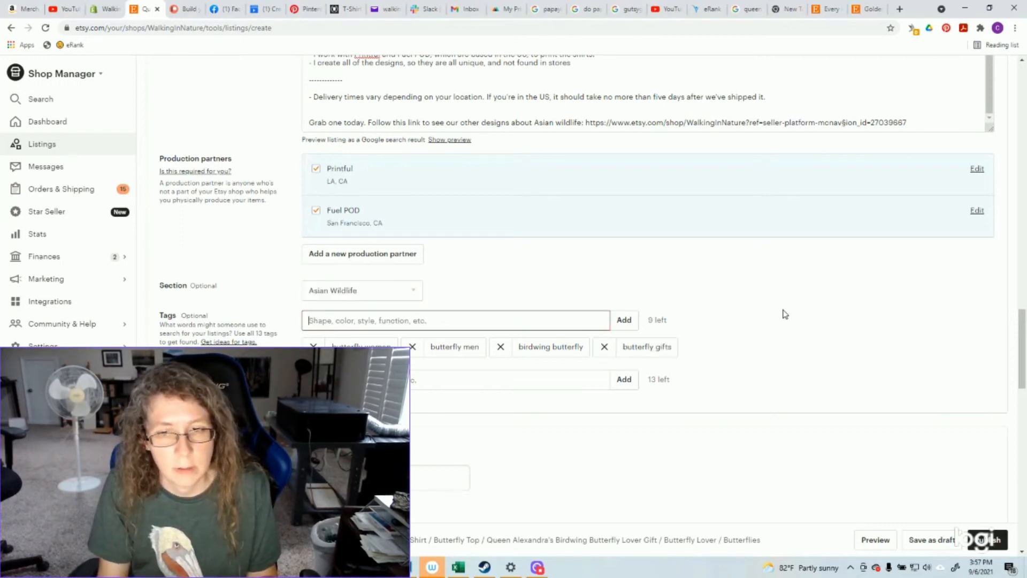
Add the tags "butterflies lover" and "nature lover shirt" to the listing.
text(butterflies)
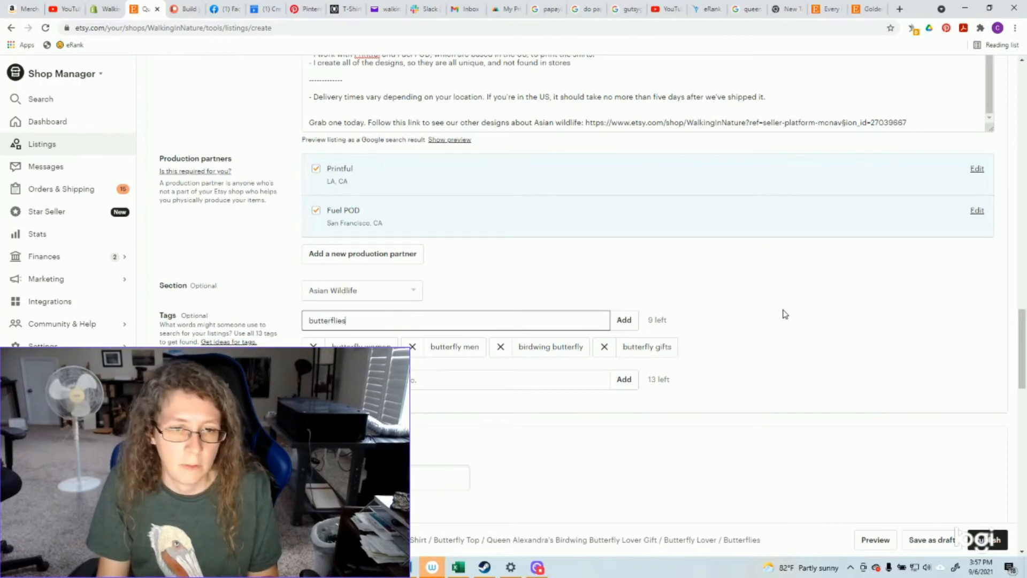
text( lover)
key(Return)
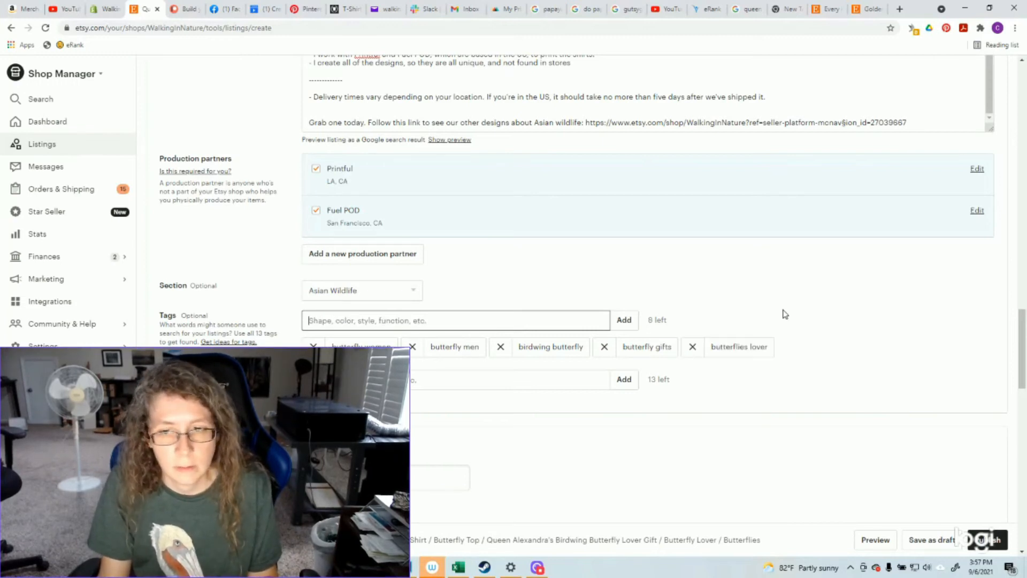
text(nature lover shirt)
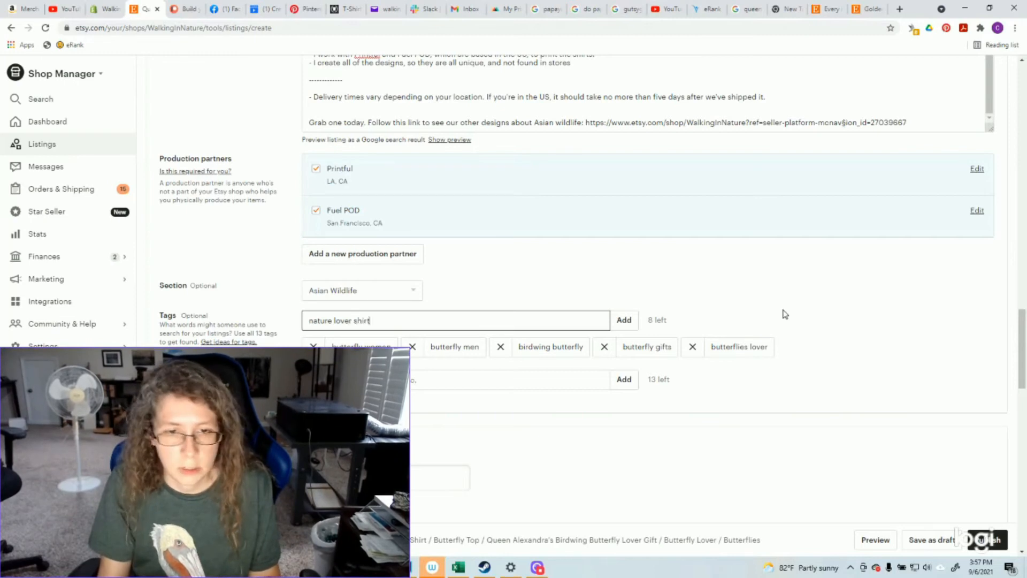
key(Return)
Add the tags "wildlife lover shirt" and "animal lover shirt" to the listing.
text(wildlife lover shirt)
key(Return)
text(animal)
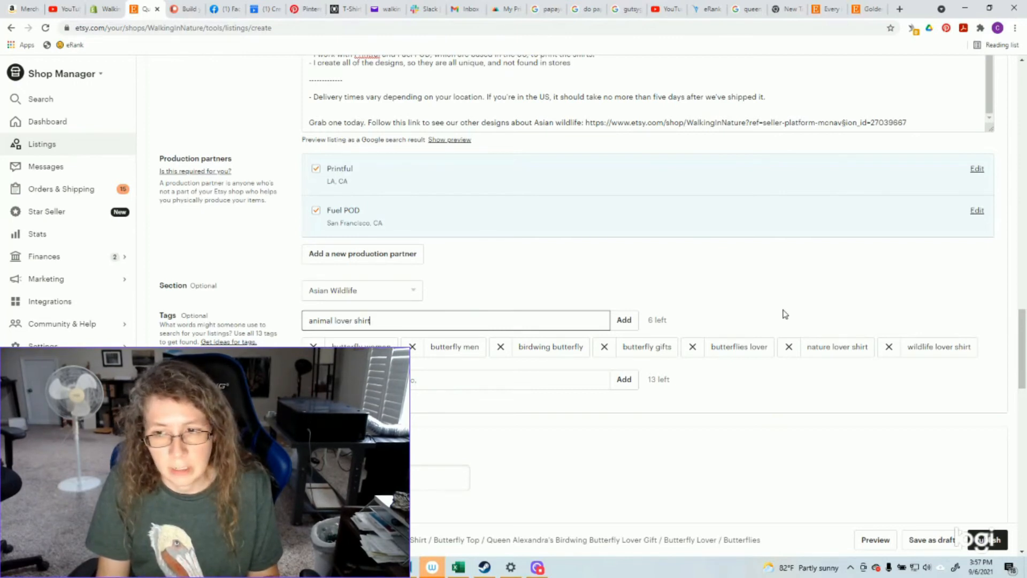
key(Return)
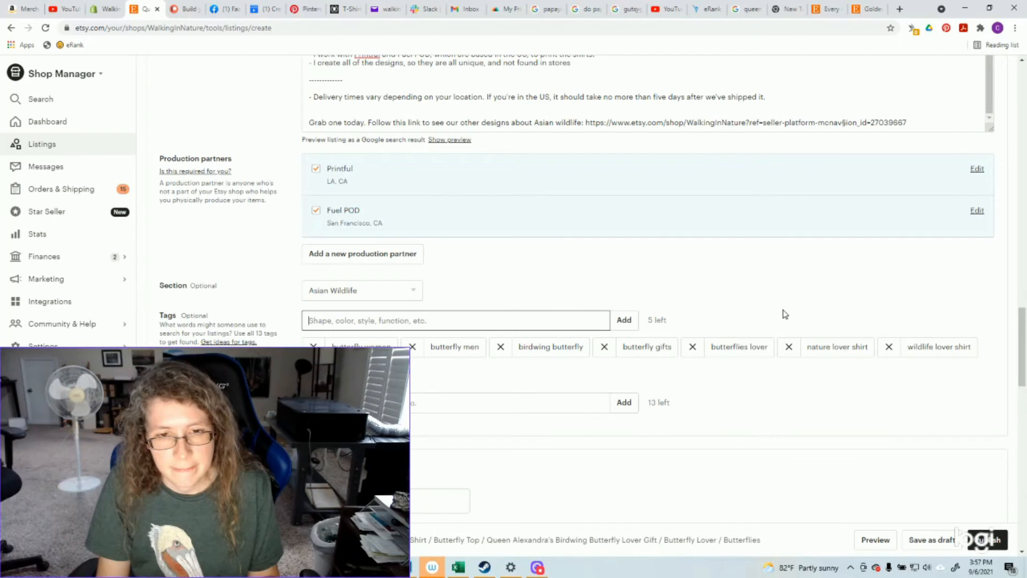
Add the tag "asian wildlife shirt" and remove it again.
text(asian wildlife shirt)
key(Return)
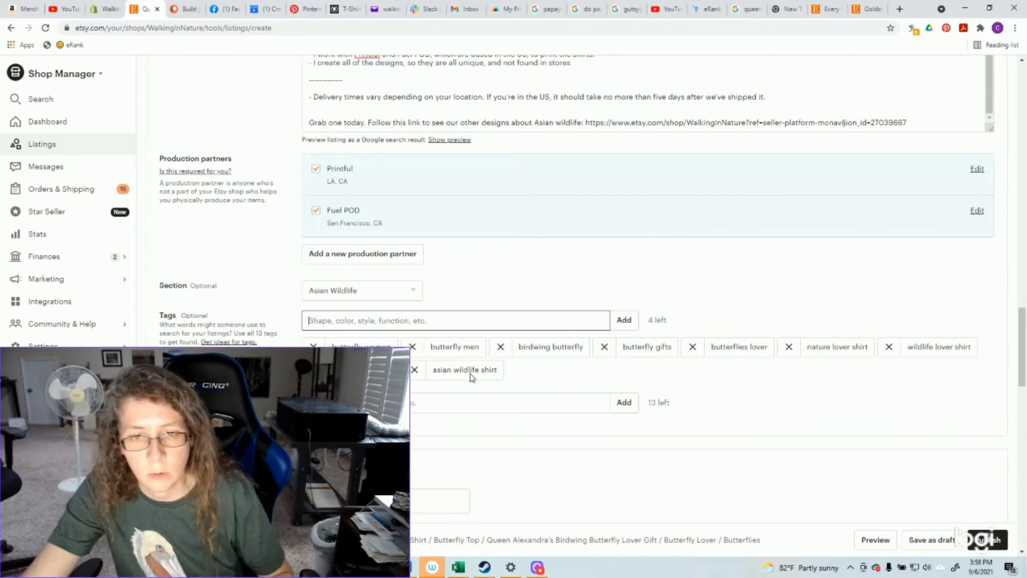
click(415, 371)
click(329, 325)
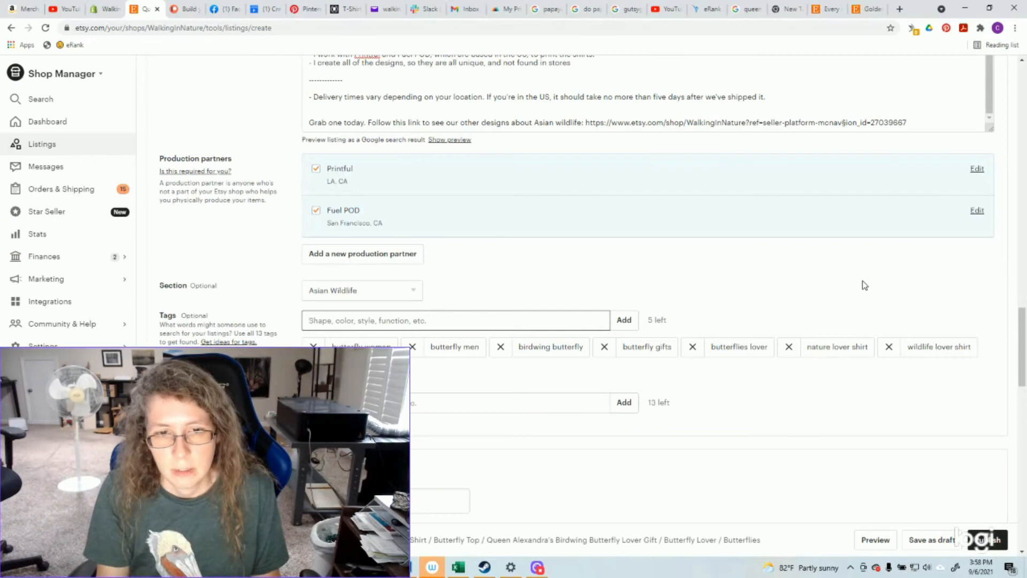
Check the keyword ideas in eRank for birdwing butterfly shirt and add the tags "butterfly tee" and "butterfly t-shirt" to the Etsy listing.
click(721, 4)
scroll(104, 312, down, 1)
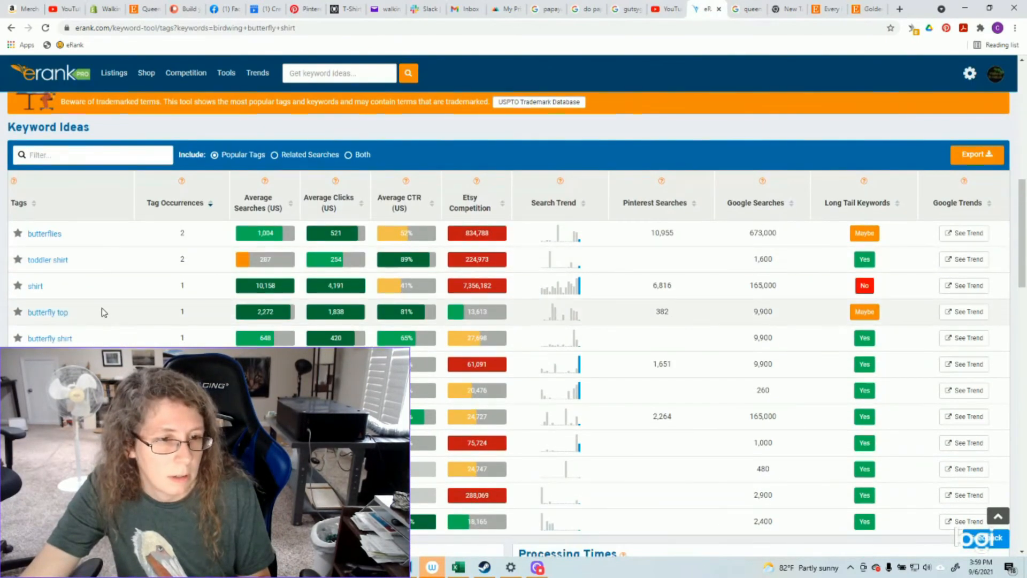
scroll(103, 313, down, 2)
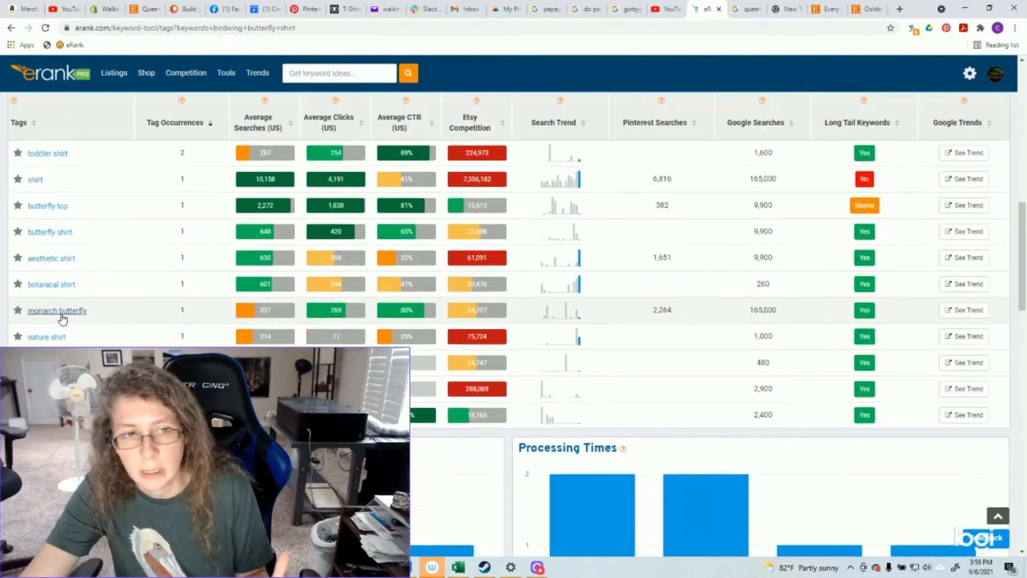
scroll(62, 318, up, 1)
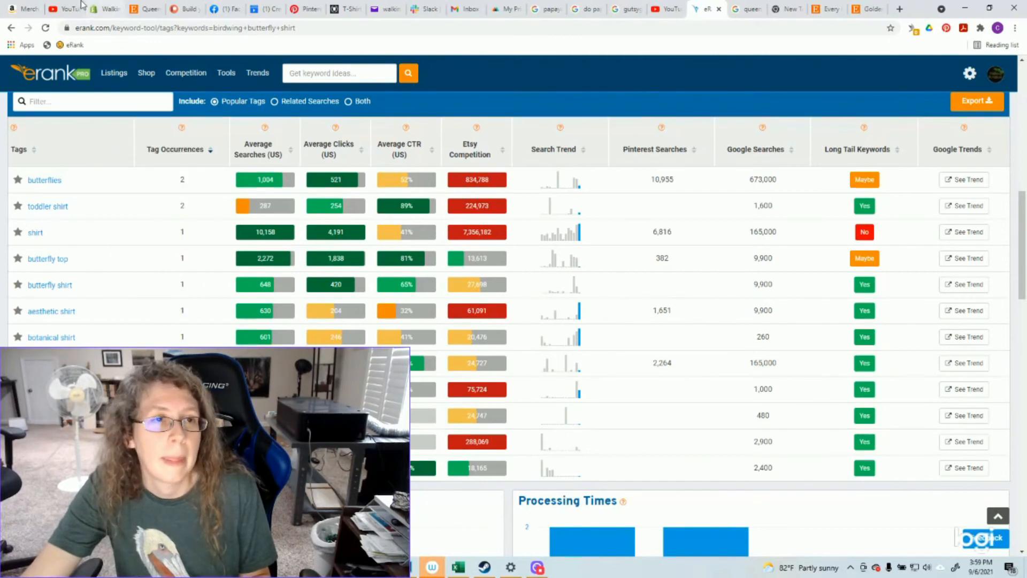
click(149, 5)
text(butt)
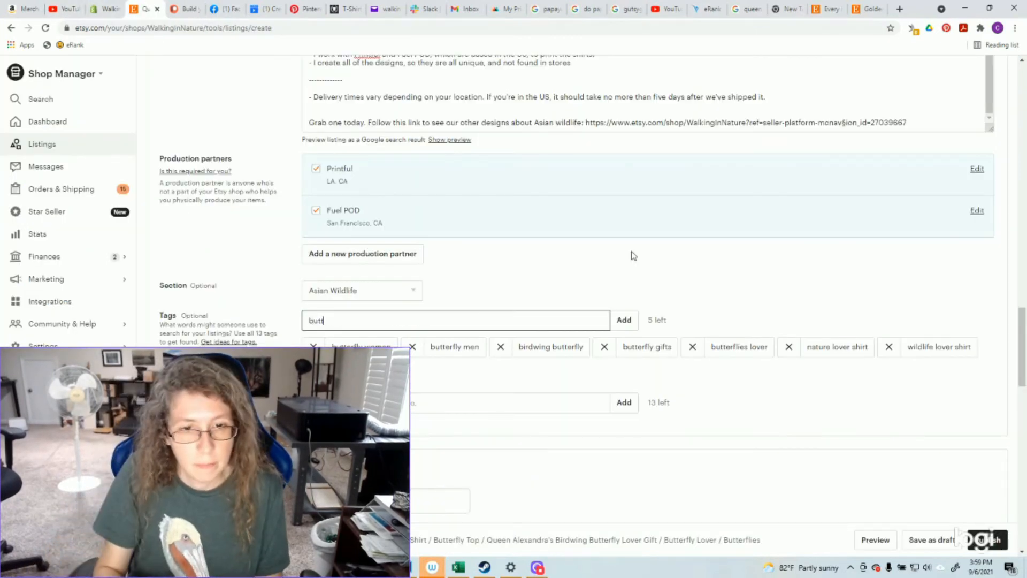
text(erfly tee)
key(Return)
text(butterfly t-)
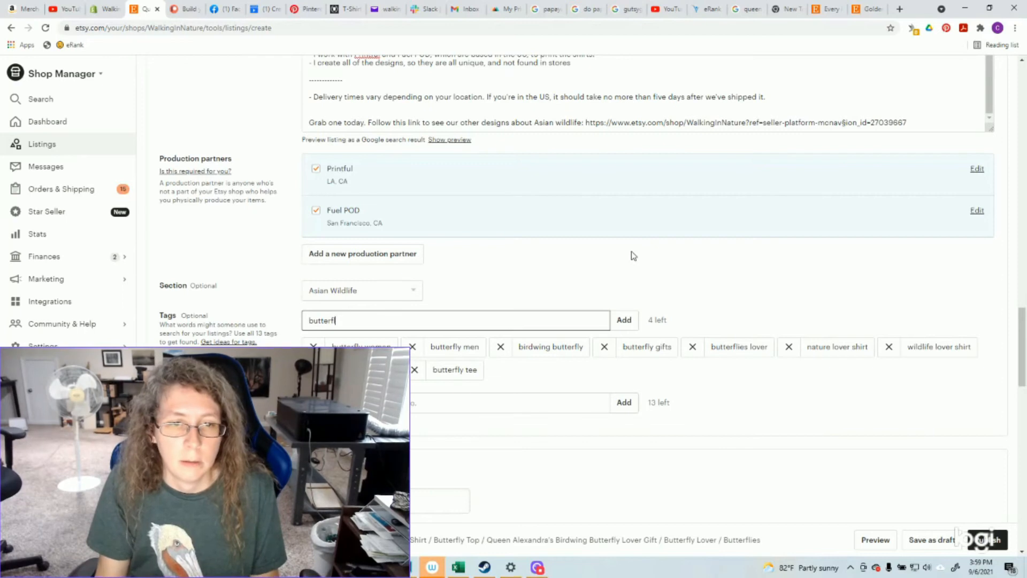
text(shirt)
key(Return)
Add the remaining tags "butterfly tshirt", "butterfly t shirt" and "asian butterfly" to the listing.
text(buttersly)
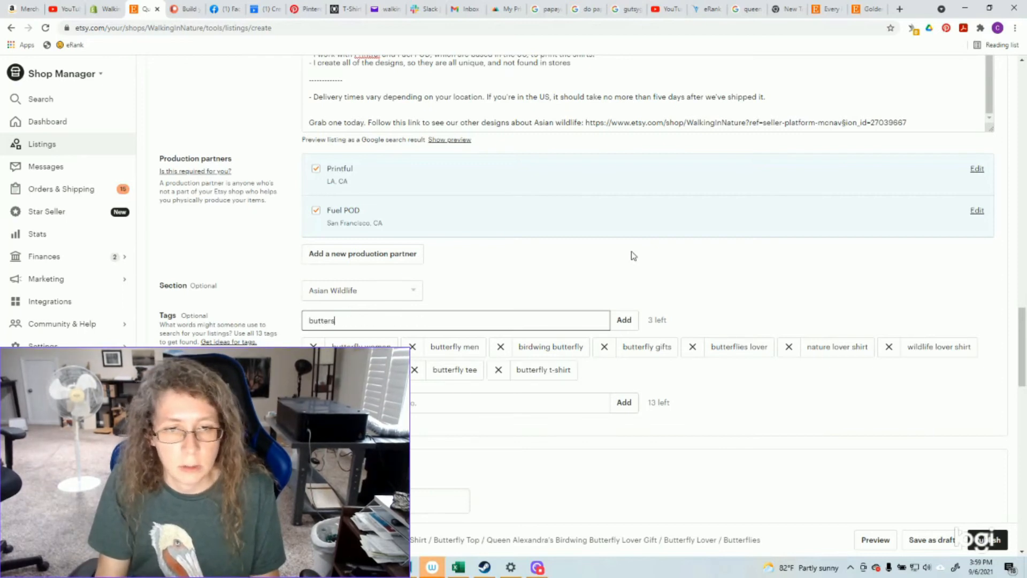
key(BackSpace)
key(BackSpace)
key(BackSpace)
text(fly s)
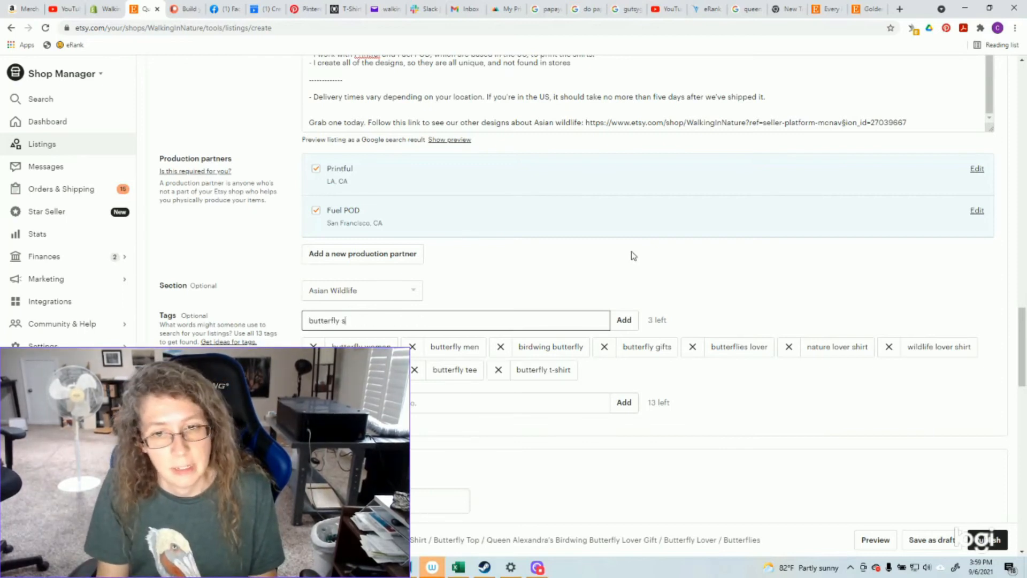
key(BackSpace)
text(tshirt)
key(Return)
text(butter)
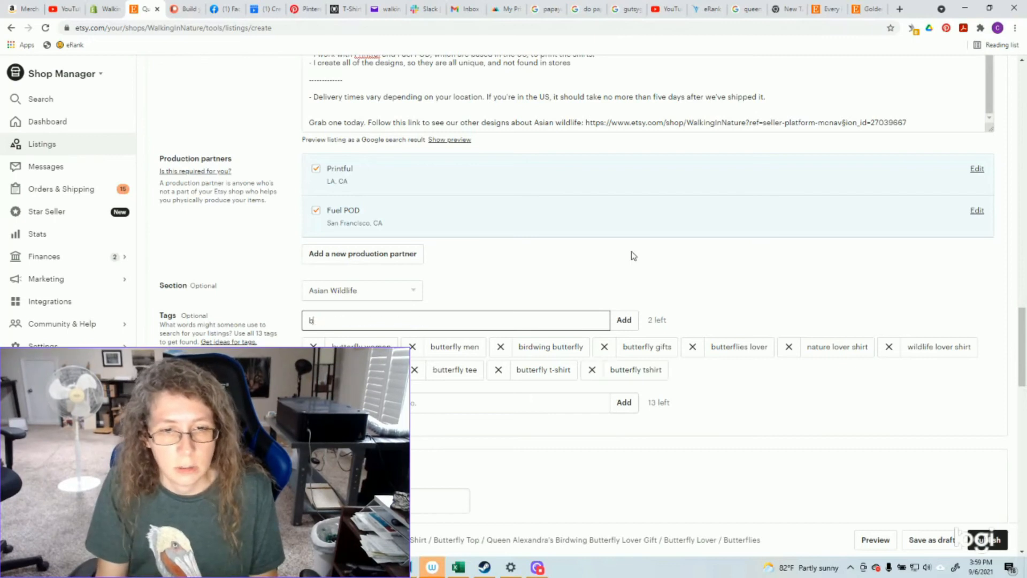
text(fly)
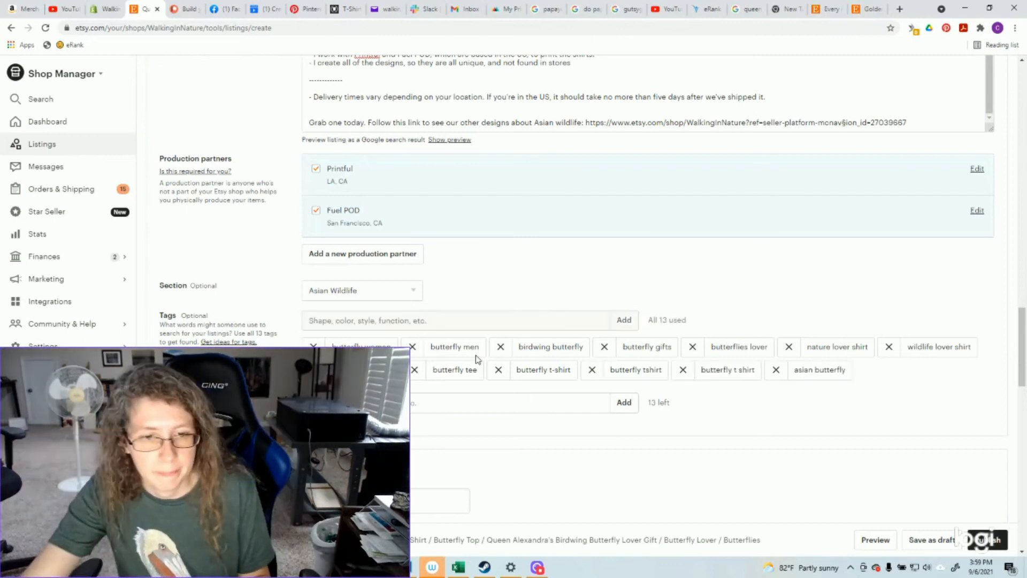
Add "cotton" as the listing's material.
click(383, 403)
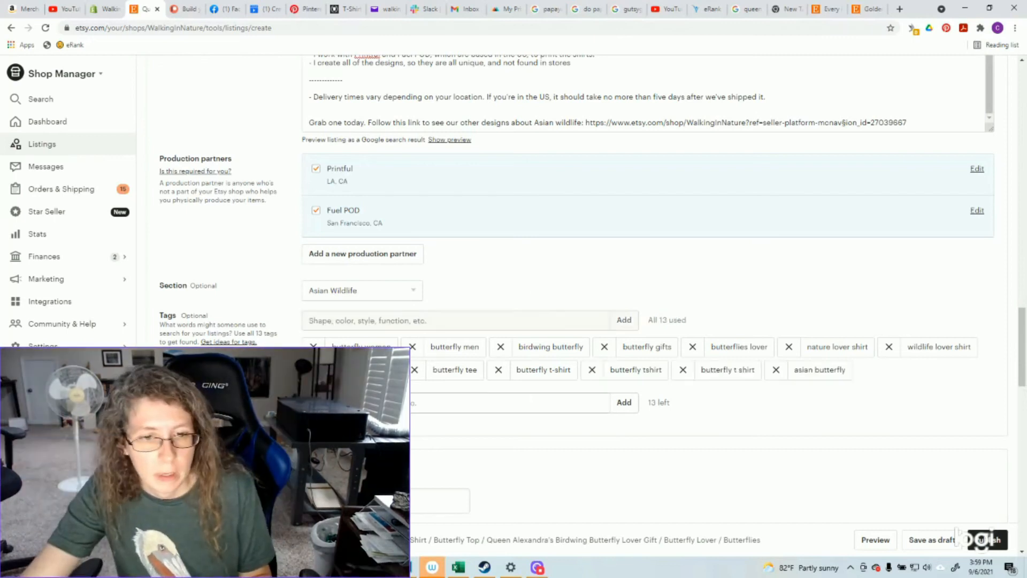
scroll(278, 319, down, 2)
text(cotton)
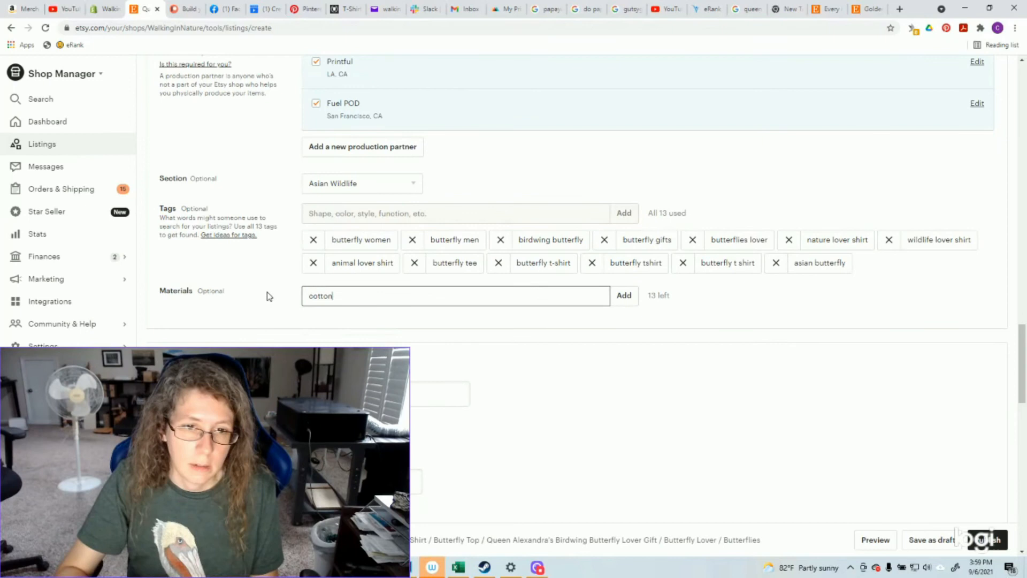
key(Return)
Set the listing's price to $24.95 and its quantity to 13.
scroll(203, 339, down, 3)
click(344, 261)
text(24.95)
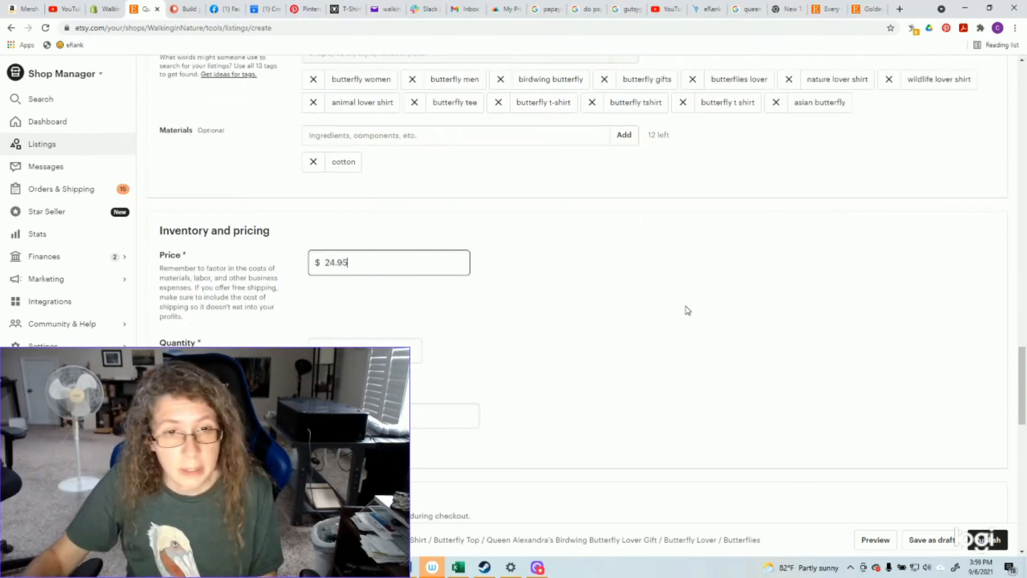
click(389, 231)
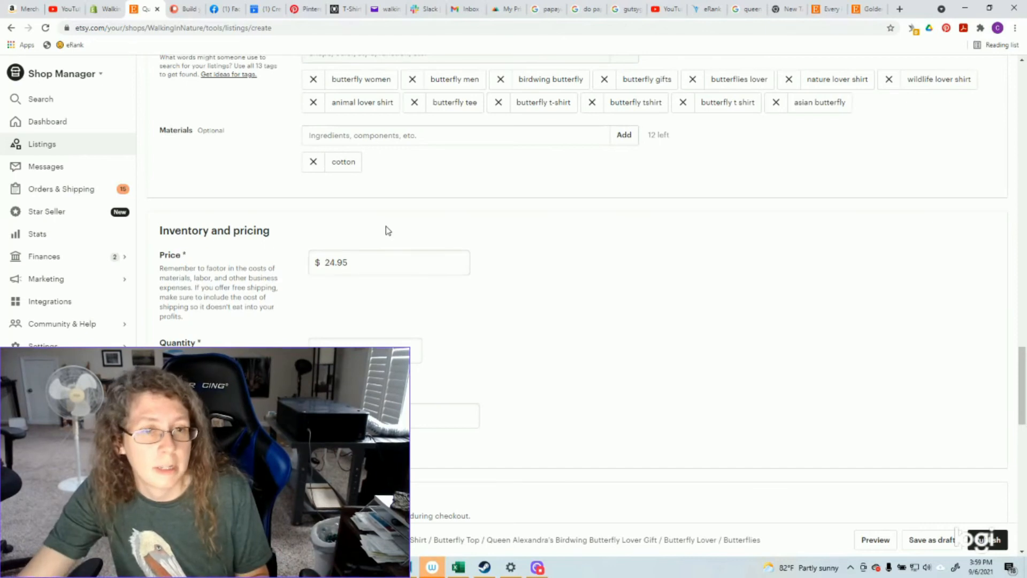
click(328, 345)
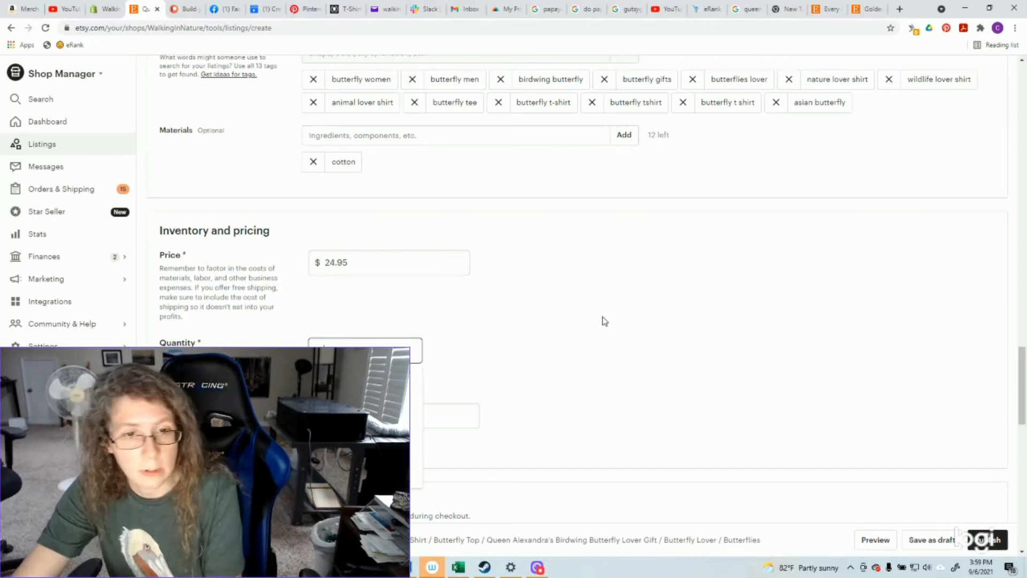
text(13)
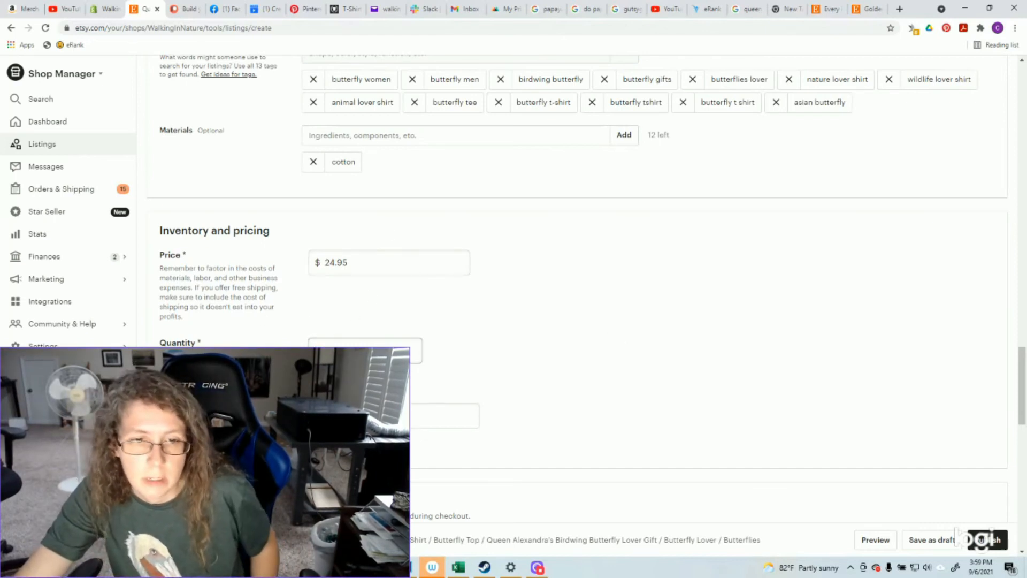
Start adding variations to the listing and include Primary color as a variation type.
scroll(307, 286, down, 3)
scroll(301, 263, up, 2)
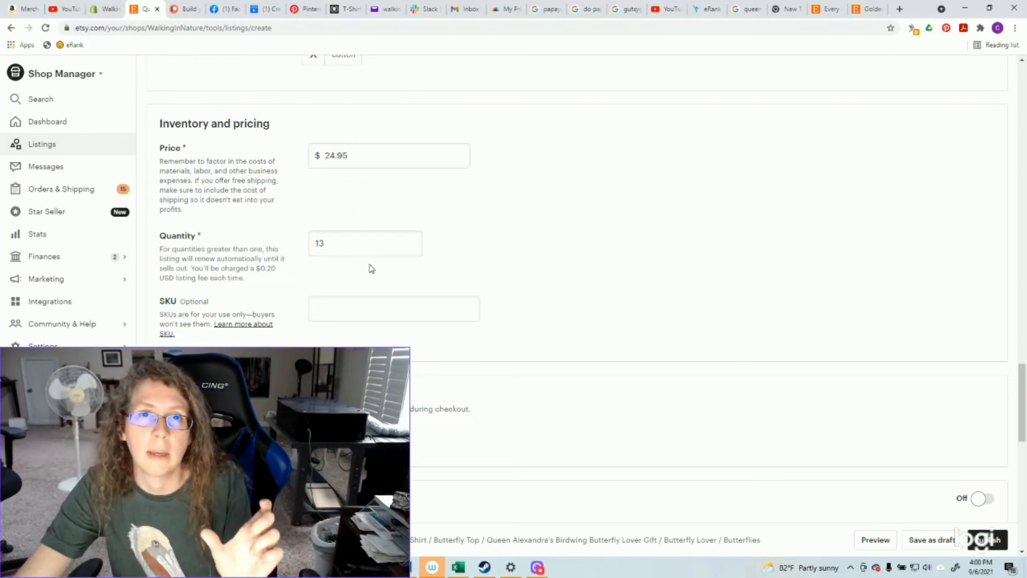
scroll(257, 345, down, 1)
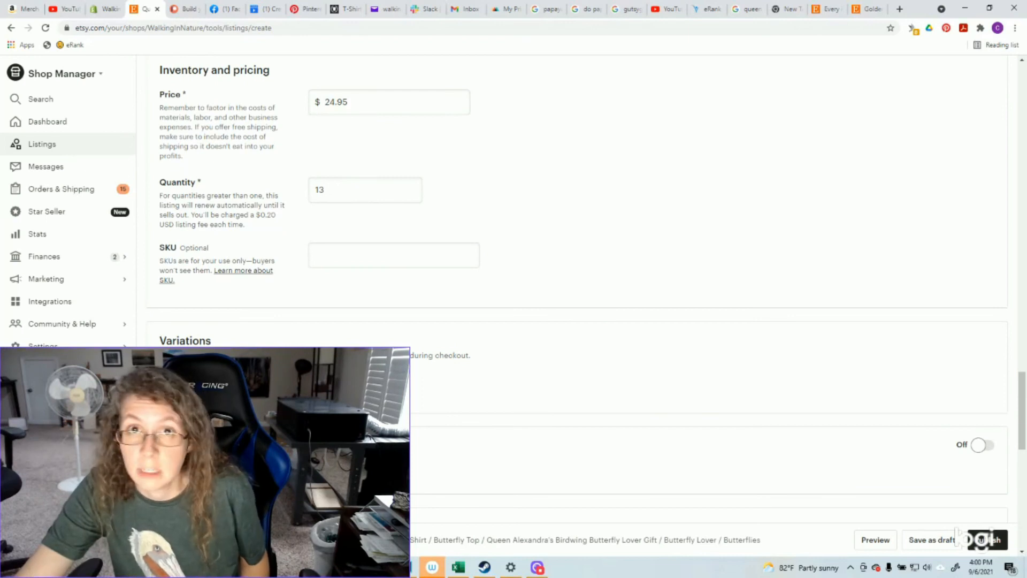
click(196, 387)
click(413, 309)
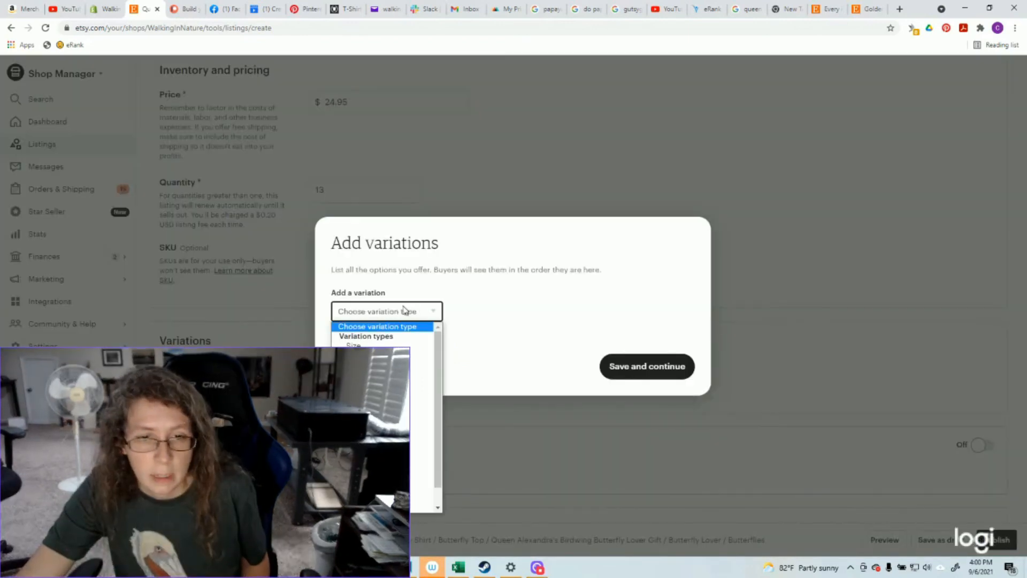
click(402, 355)
Create a new custom variation named "Size".
click(407, 347)
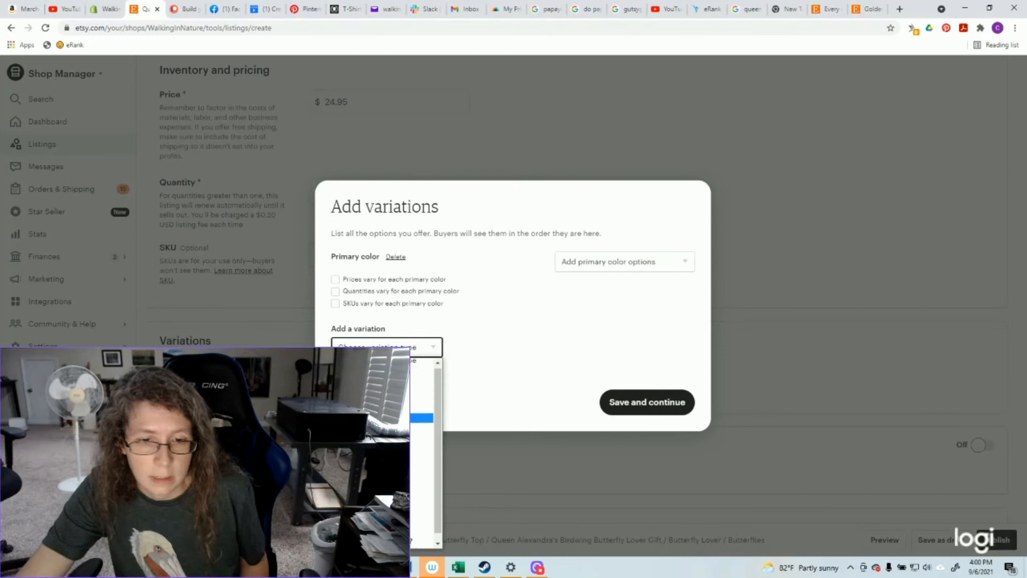
click(406, 543)
key(Tab)
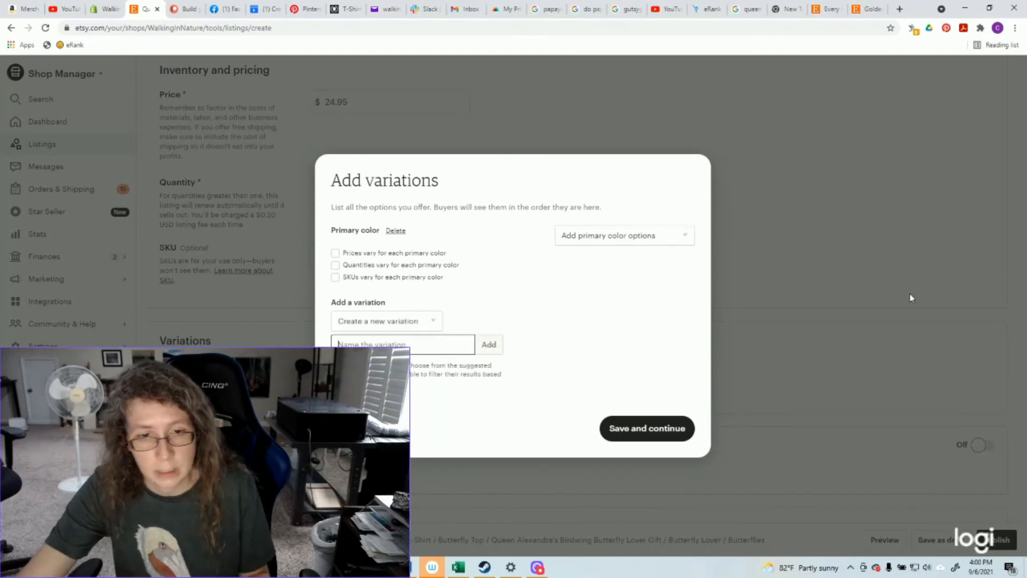
text(S)
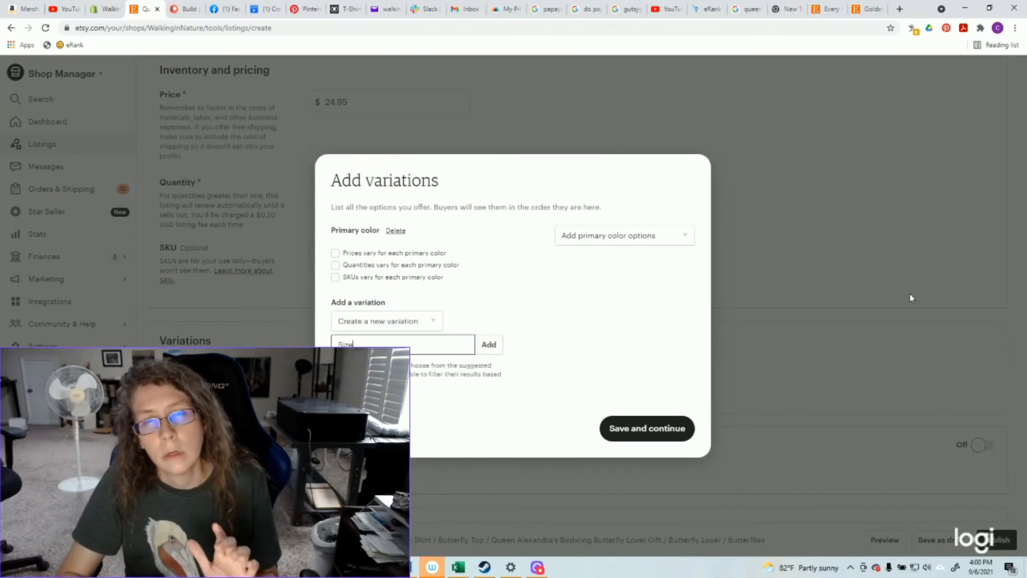
text(ize)
key(Return)
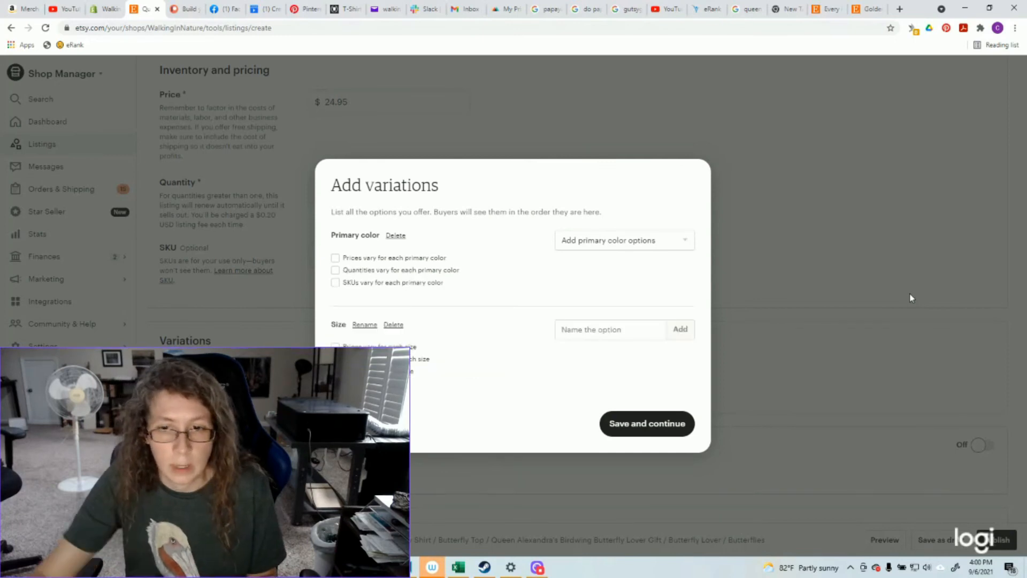
Add Black and a custom "Navy" option to the Primary color variation.
click(614, 244)
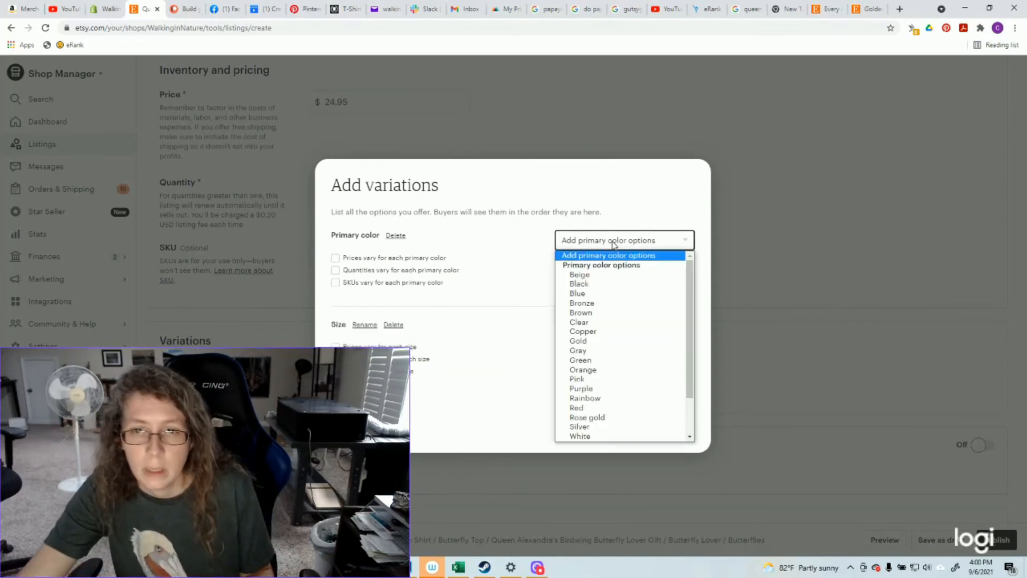
click(595, 288)
click(604, 244)
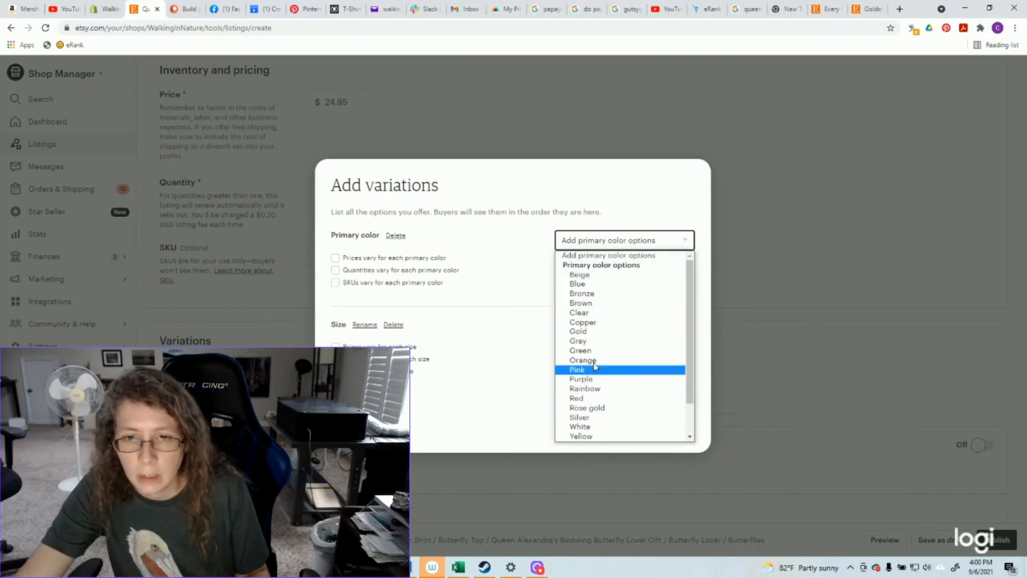
scroll(603, 436, down, 2)
click(593, 435)
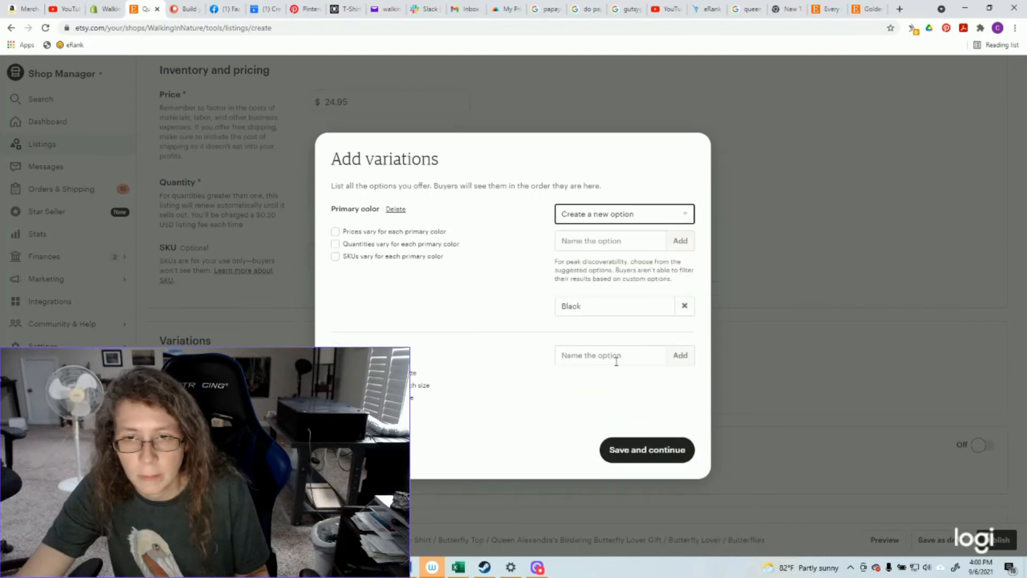
text(Navy)
key(Return)
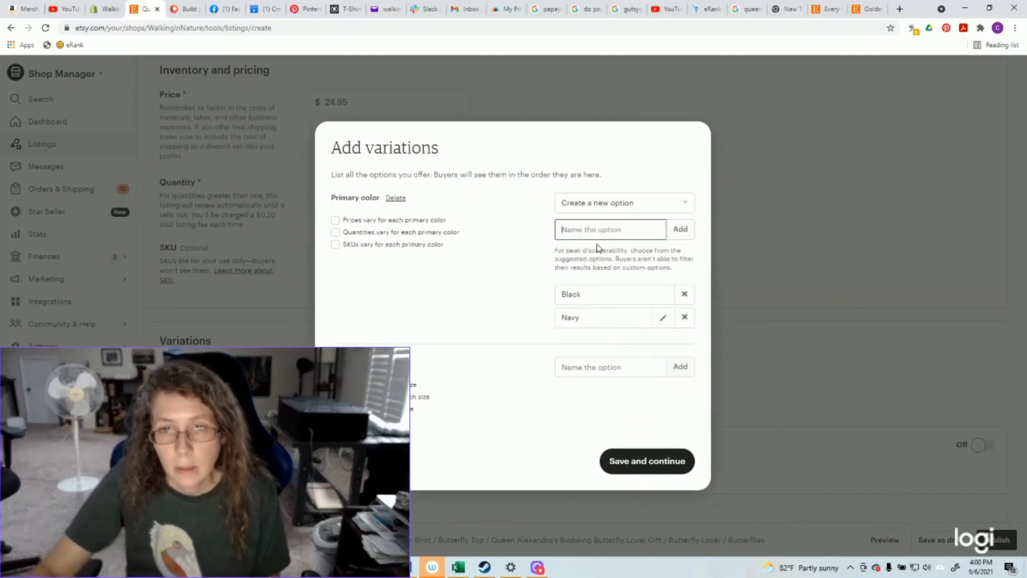
Add Red, Green and Gray as further Primary color options.
click(615, 203)
scroll(599, 246, up, 1)
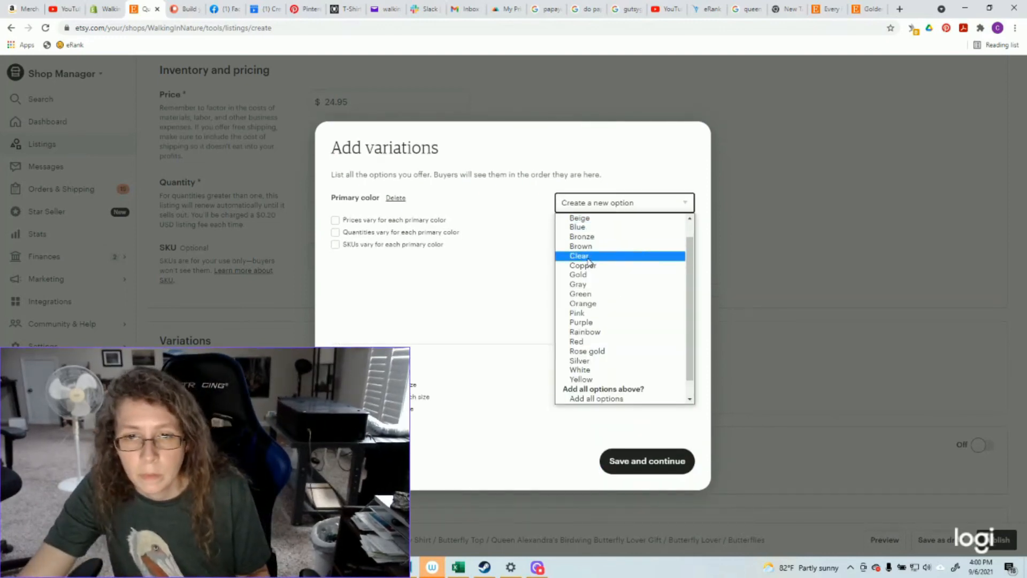
click(588, 341)
click(610, 218)
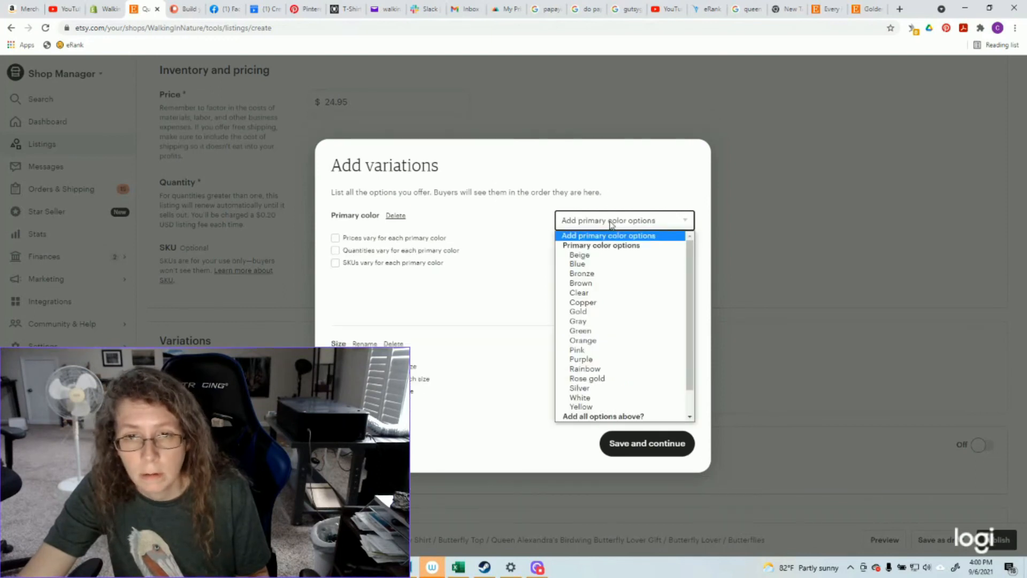
click(580, 330)
click(610, 211)
click(584, 311)
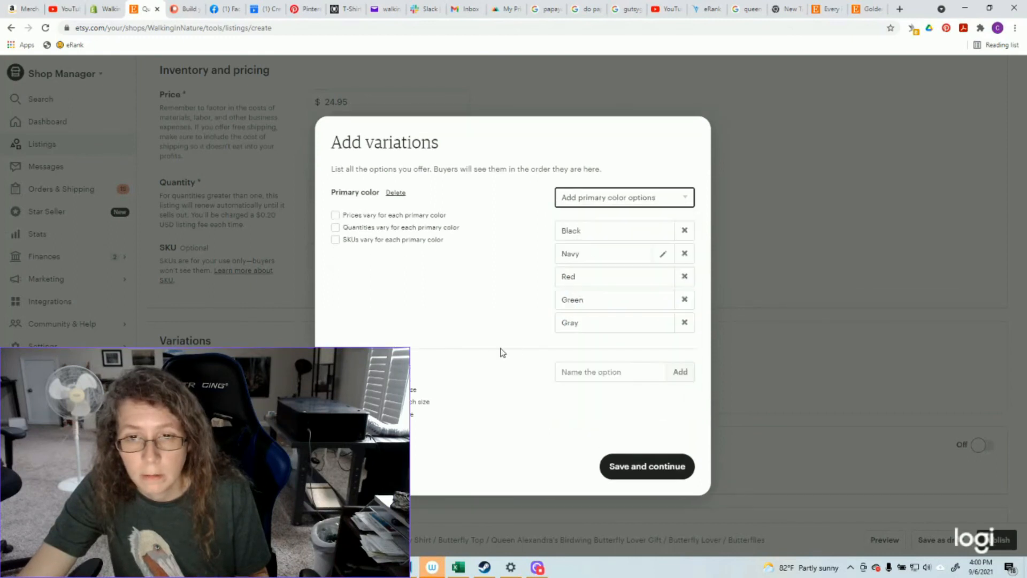
Add "S Unisex" and "M Unisex" as options of the Size variation.
click(588, 372)
text(S)
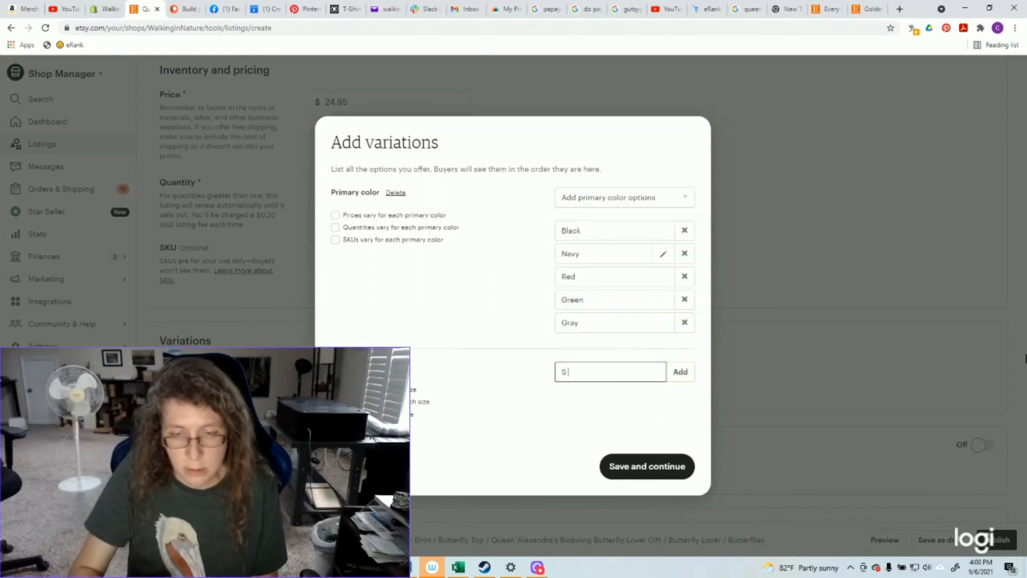
text( Unisex)
key(Return)
text(M Unisex)
key(Return)
Add "L Unisex", "XL Unisex" and "2X Unisex" to the Size variation and save the variations.
text(L Unisex)
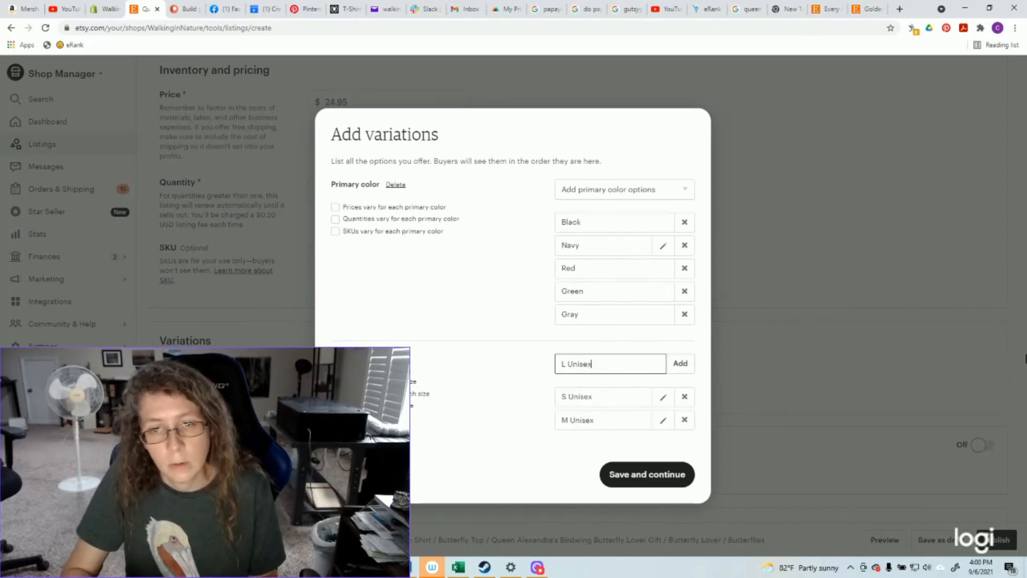
key(Return)
text(XL Unisex)
key(Return)
text(2X)
key(BackSpace)
key(BackSpace)
text(2)
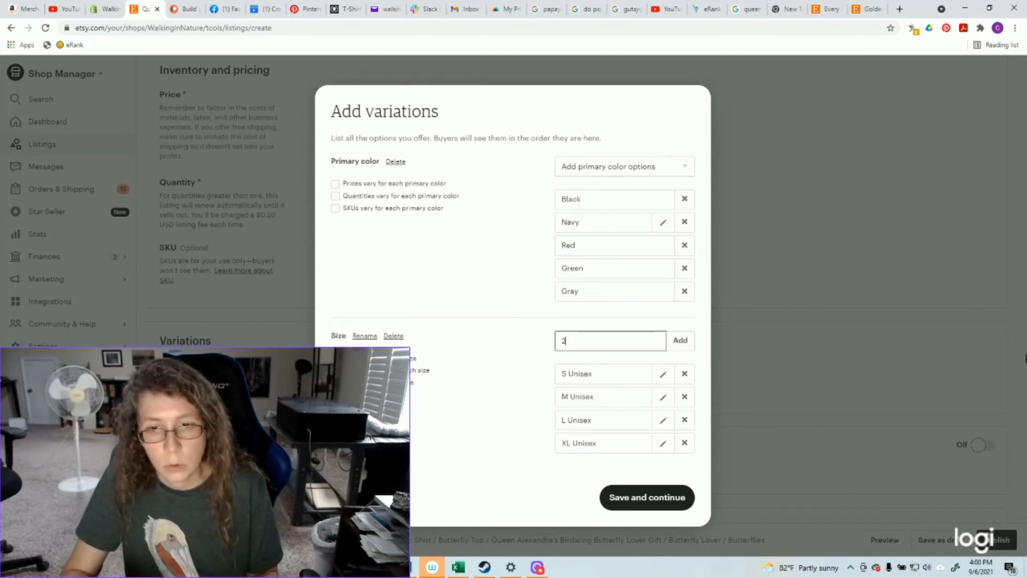
text(X Unisex)
key(Return)
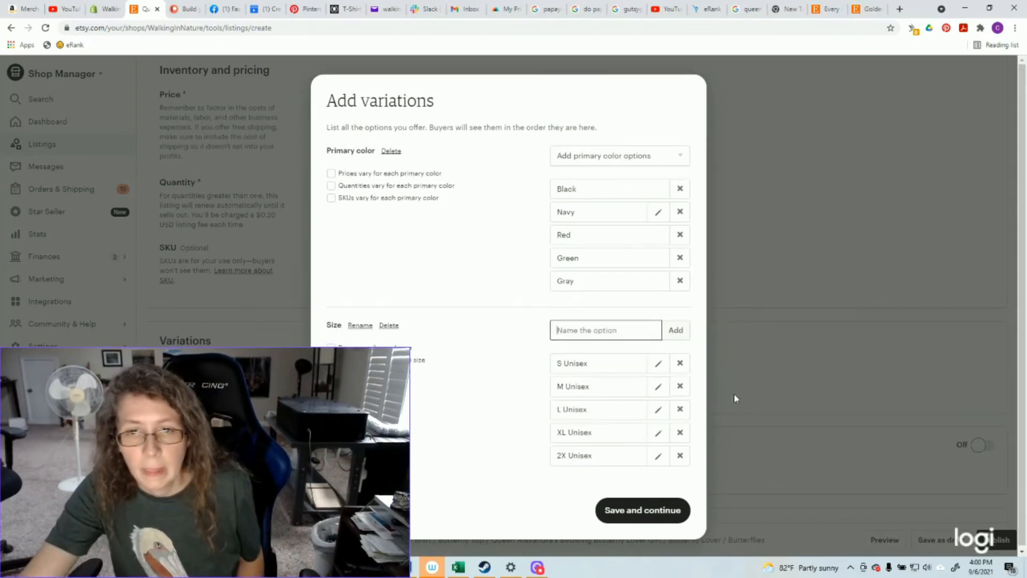
click(647, 508)
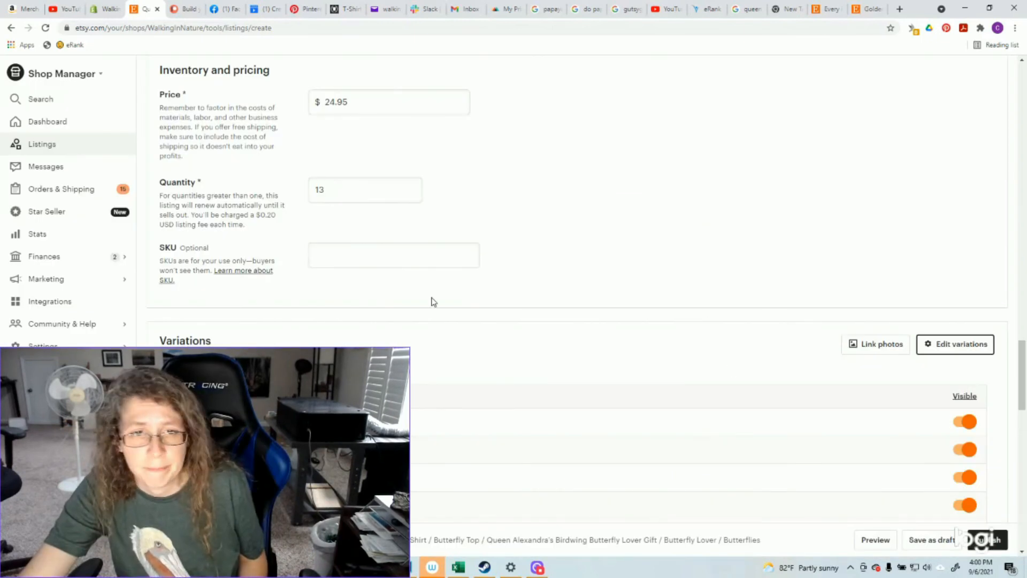
Link photos to the Primary color variation, assigning the matching shirt photos to Black, Navy and Red.
click(864, 343)
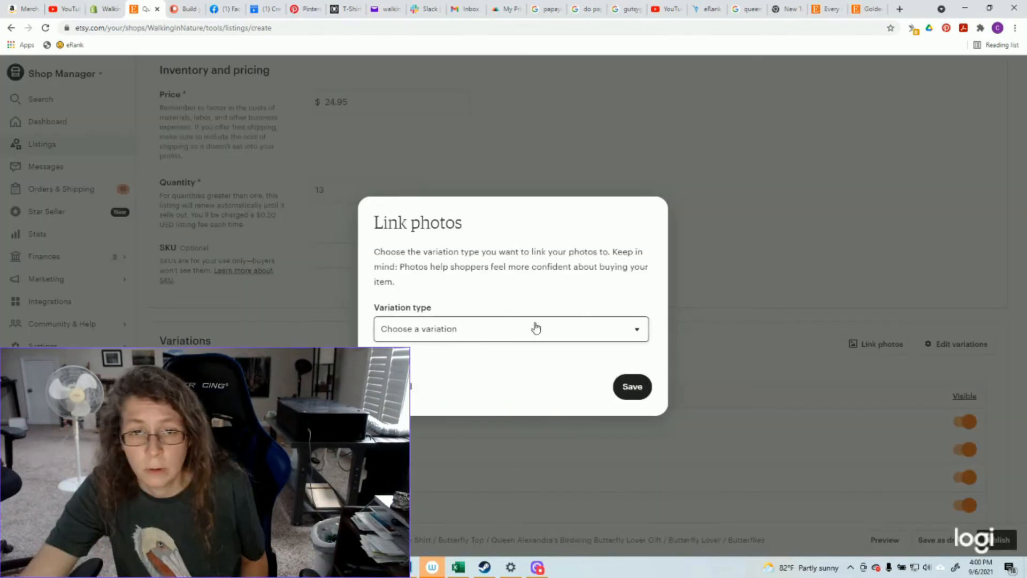
click(486, 327)
click(476, 359)
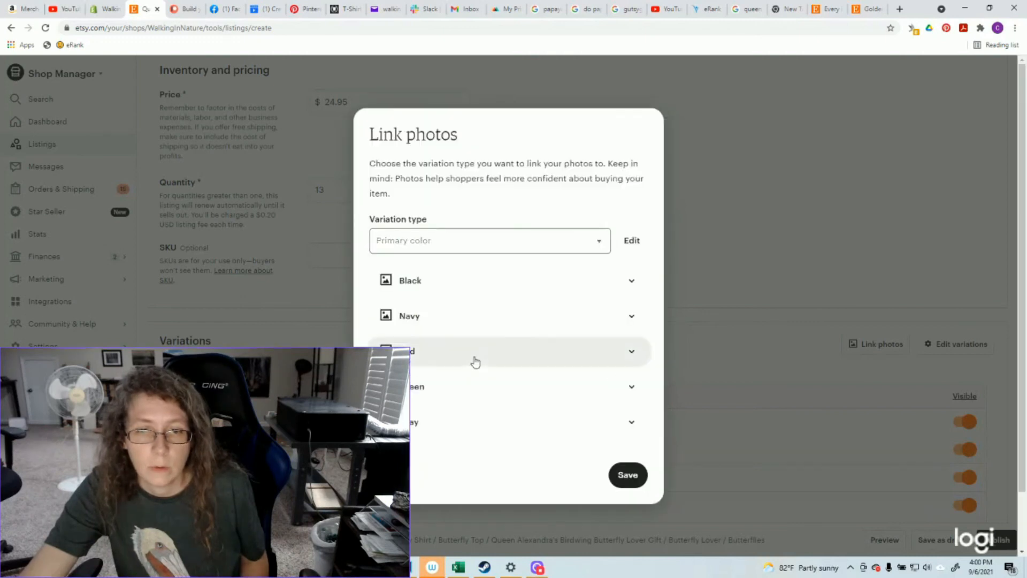
click(457, 282)
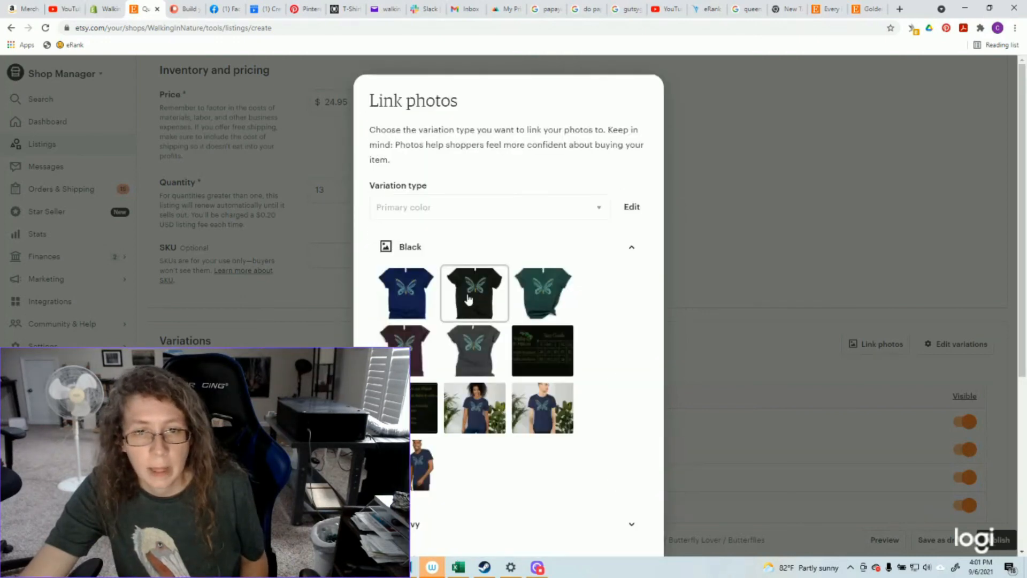
scroll(460, 321, down, 4)
click(442, 320)
click(398, 117)
click(419, 348)
click(408, 228)
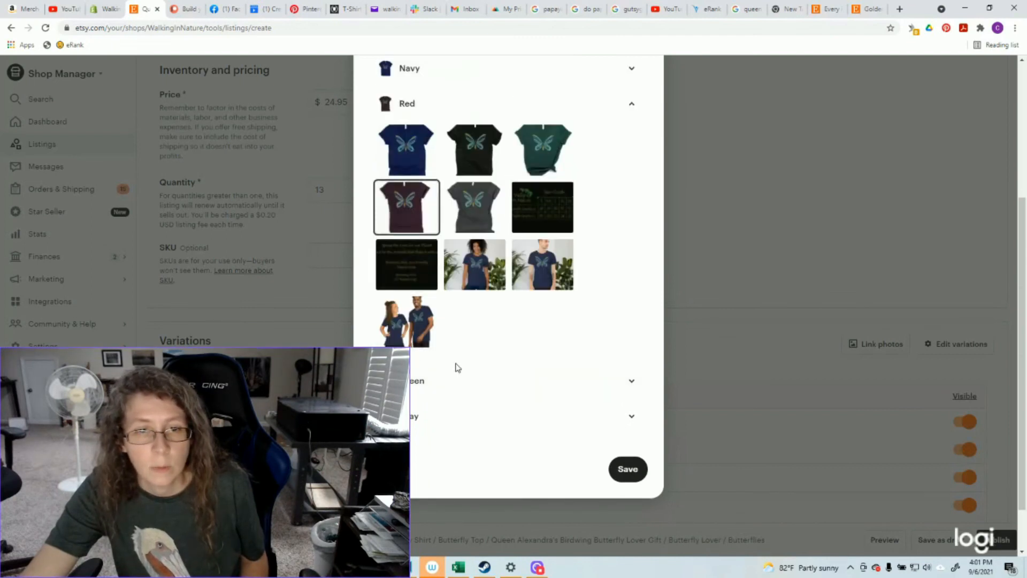
Link the matching shirt photos to the Green and Gray options and save the photo links.
click(457, 379)
click(541, 185)
click(442, 422)
click(481, 323)
click(627, 509)
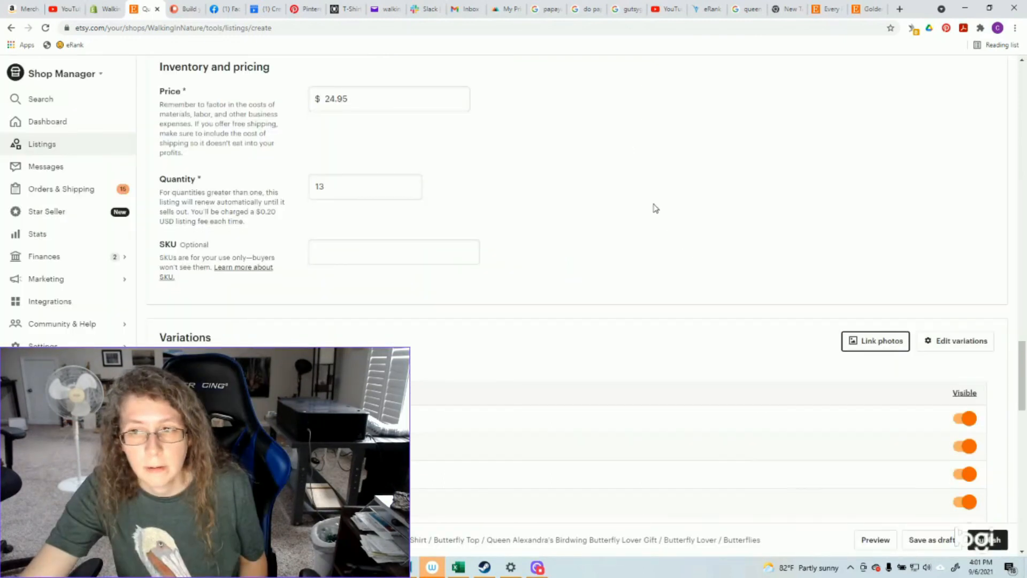
Review the color and size variations with their linked photos, plus the personalization, shipping and marketing sections.
scroll(439, 202, down, 3)
scroll(284, 264, down, 2)
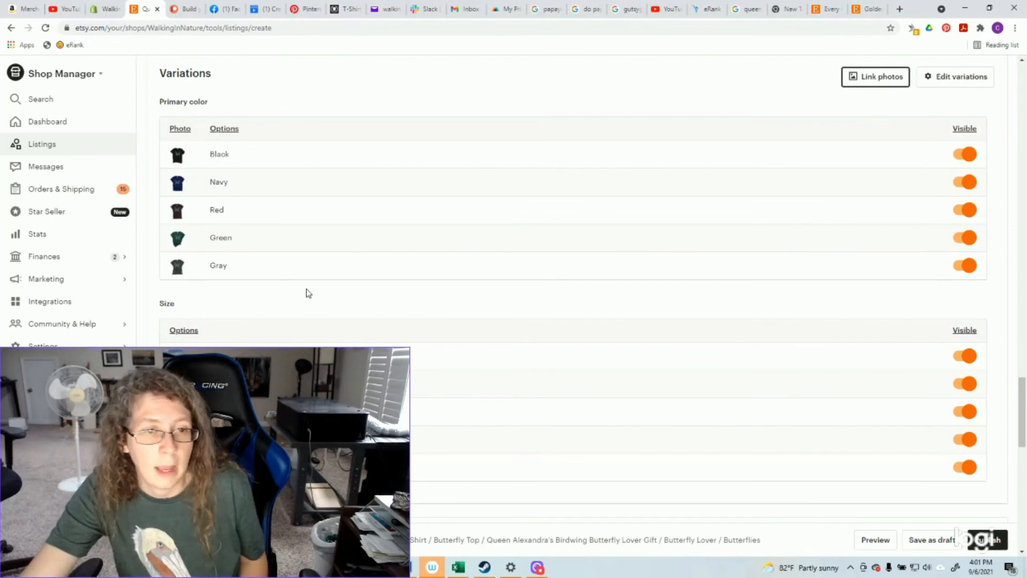
scroll(374, 297, up, 6)
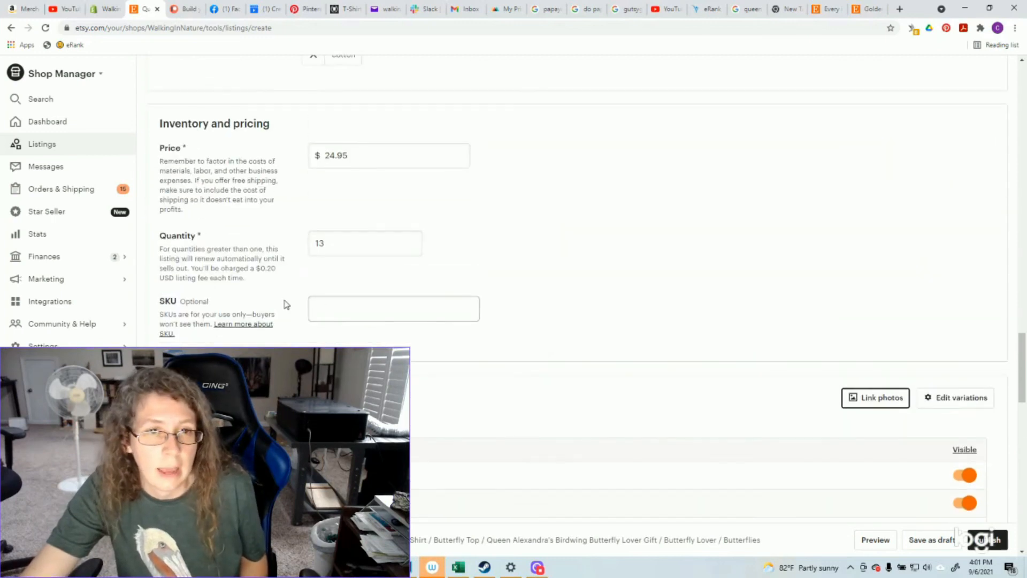
scroll(269, 244, down, 12)
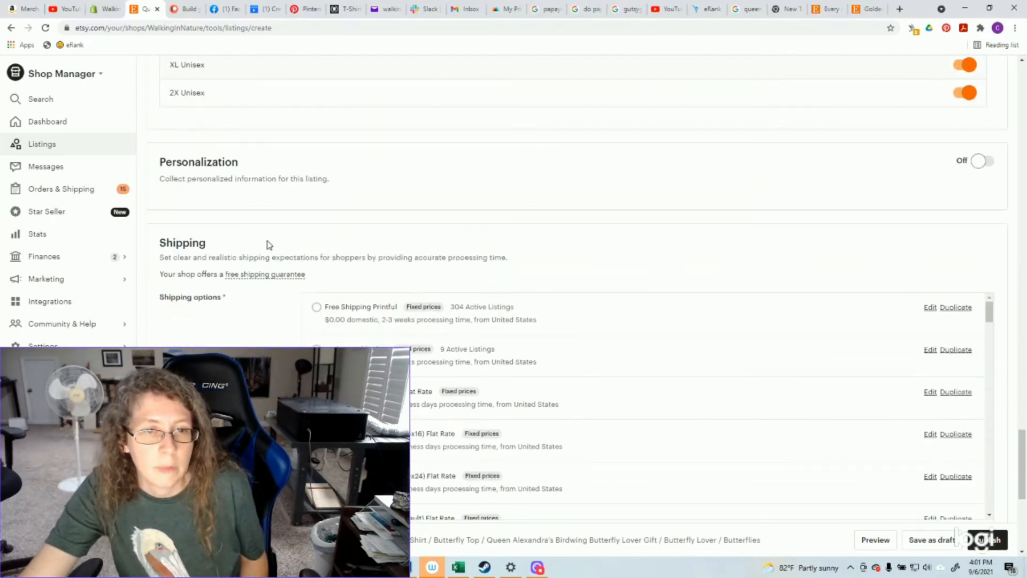
scroll(270, 244, down, 6)
scroll(264, 310, up, 2)
scroll(264, 310, up, 2)
scroll(262, 232, down, 4)
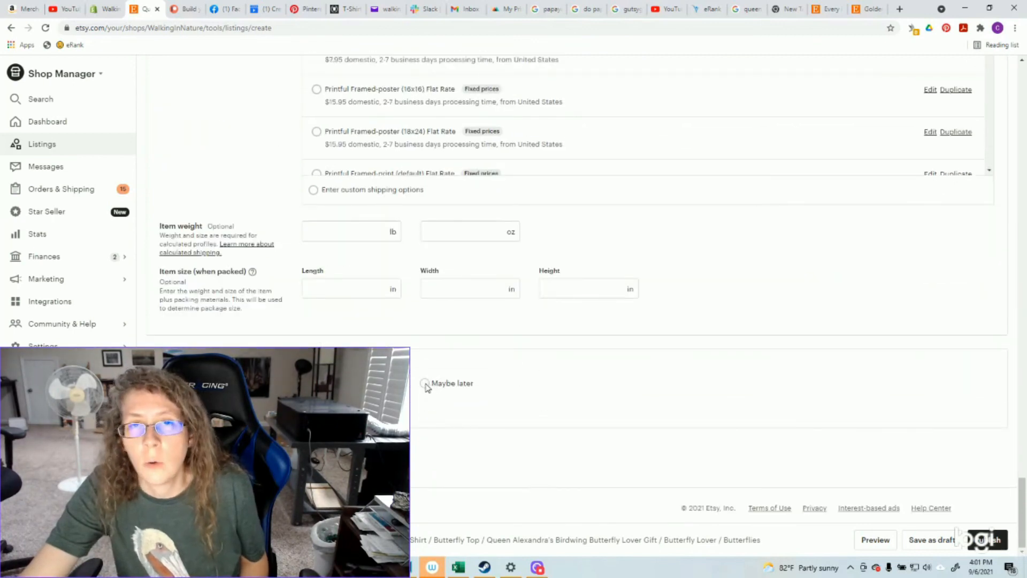
click(537, 567)
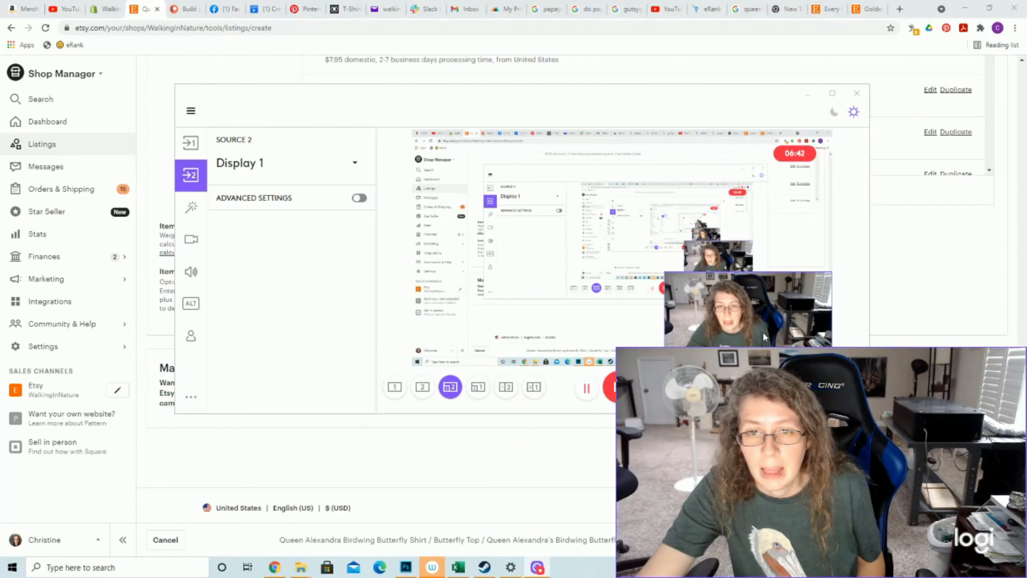
click(807, 94)
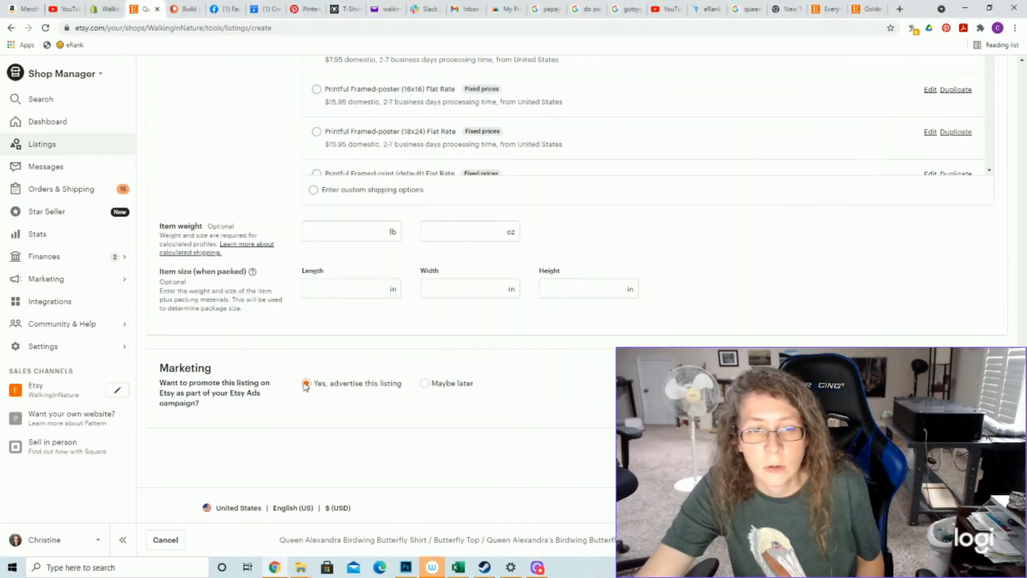
Set the Etsy Ads promotion choice to "Maybe later" and select the "Free Shipping Printful" shipping option.
click(426, 384)
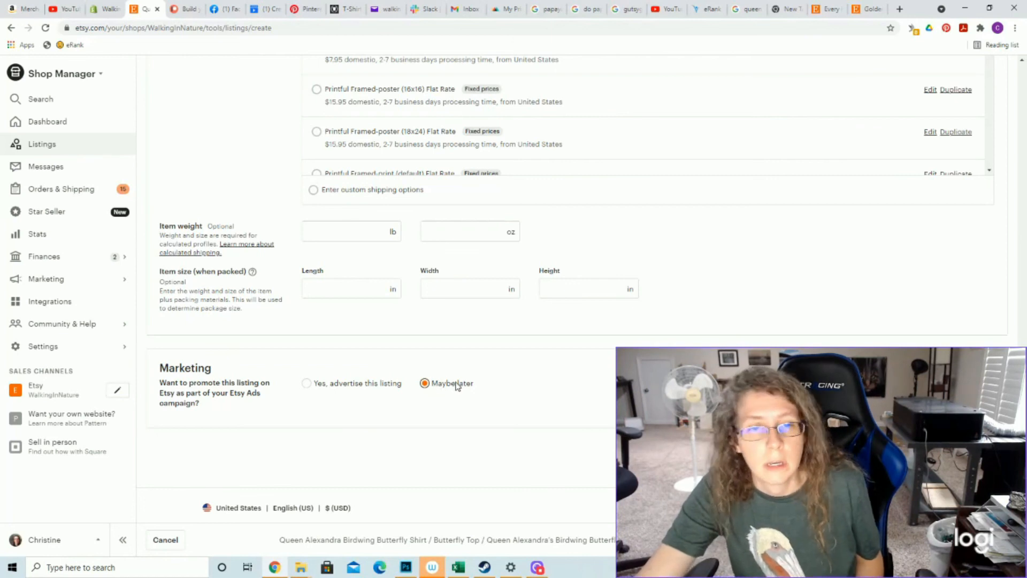
scroll(310, 362, up, 5)
click(318, 231)
scroll(268, 280, down, 5)
scroll(262, 351, down, 2)
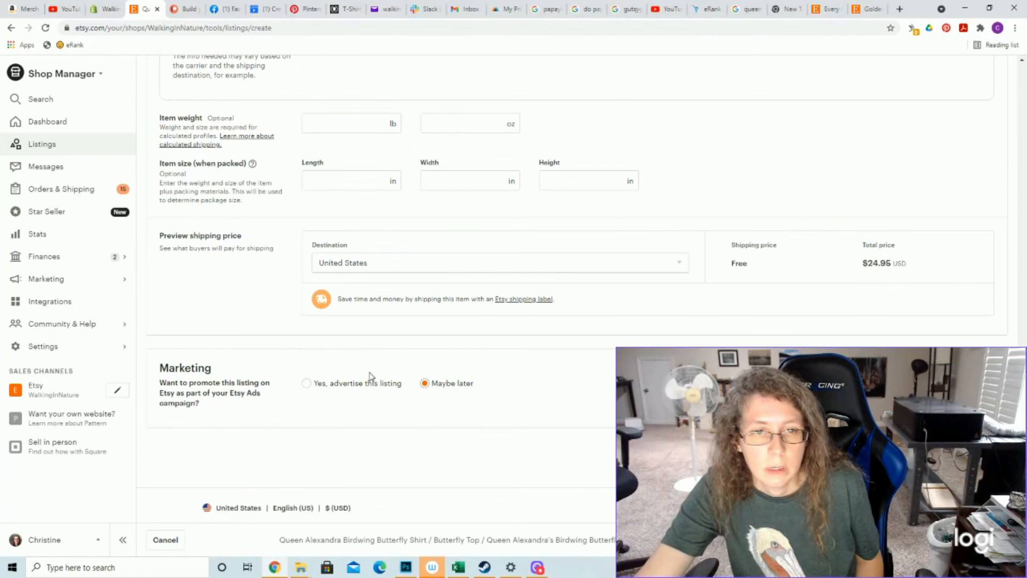
click(537, 568)
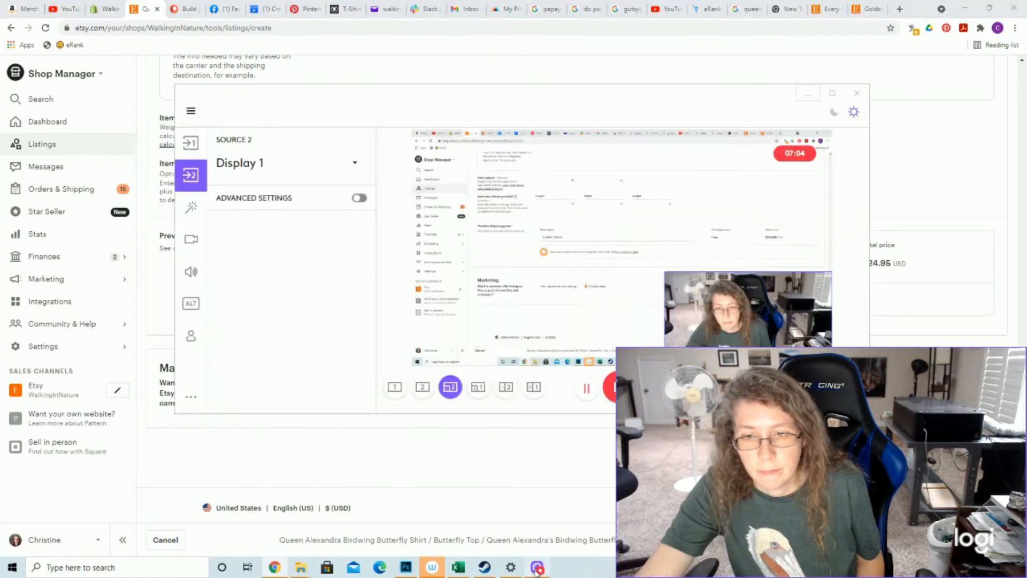
drag(754, 344, 501, 356)
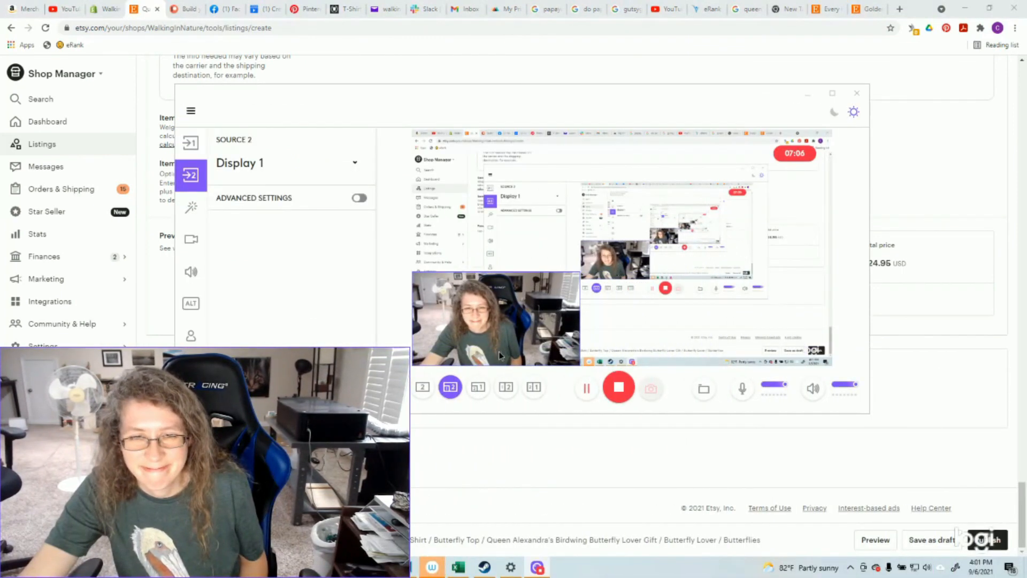
click(808, 94)
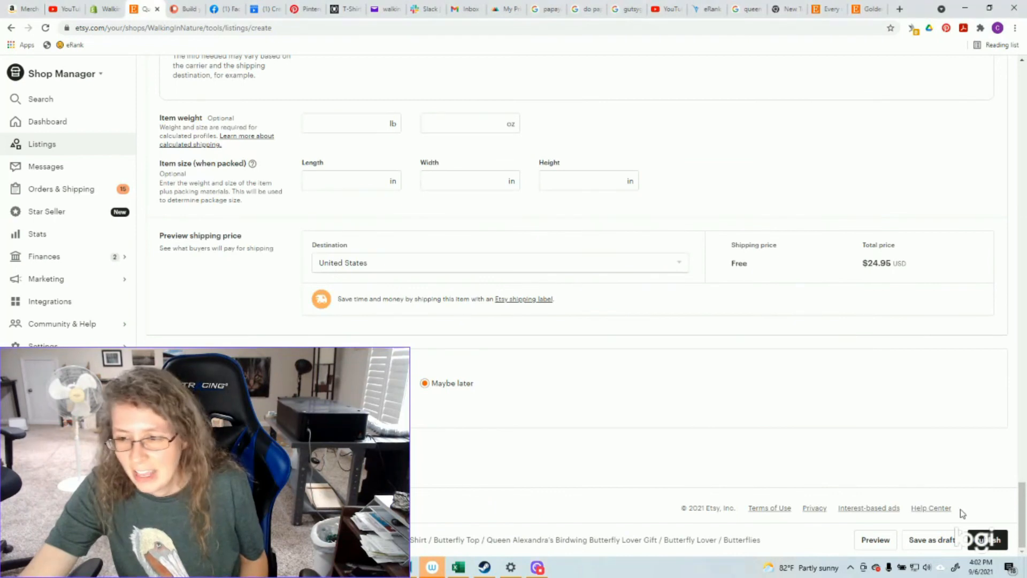
Publish the new listing and accept the $0.20 listing fee.
click(988, 539)
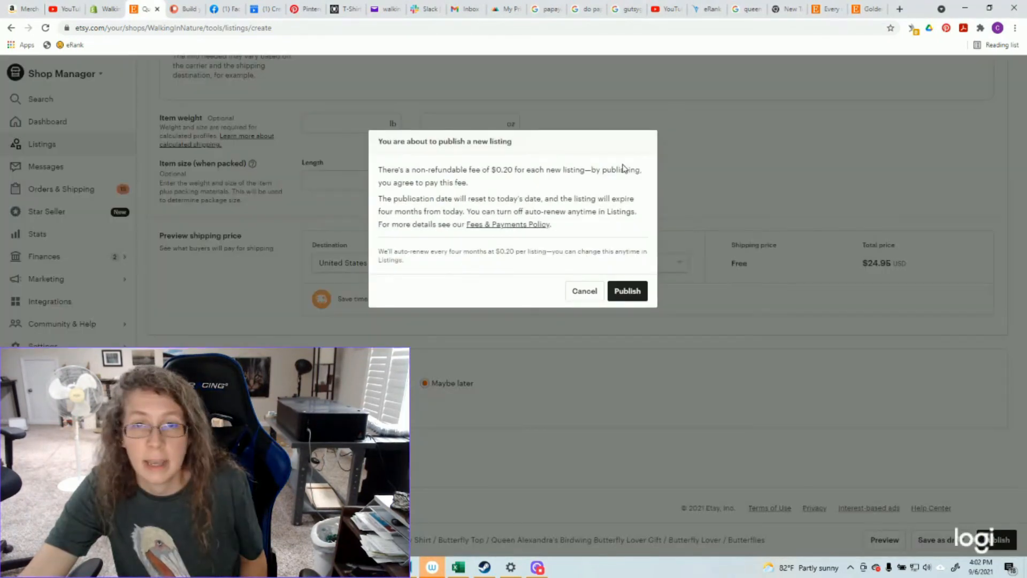
click(628, 292)
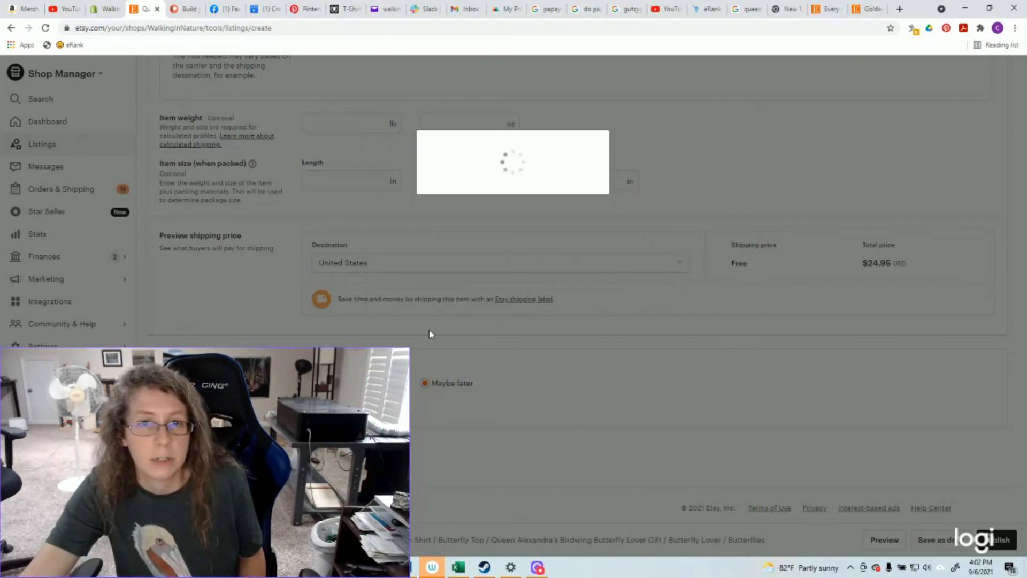